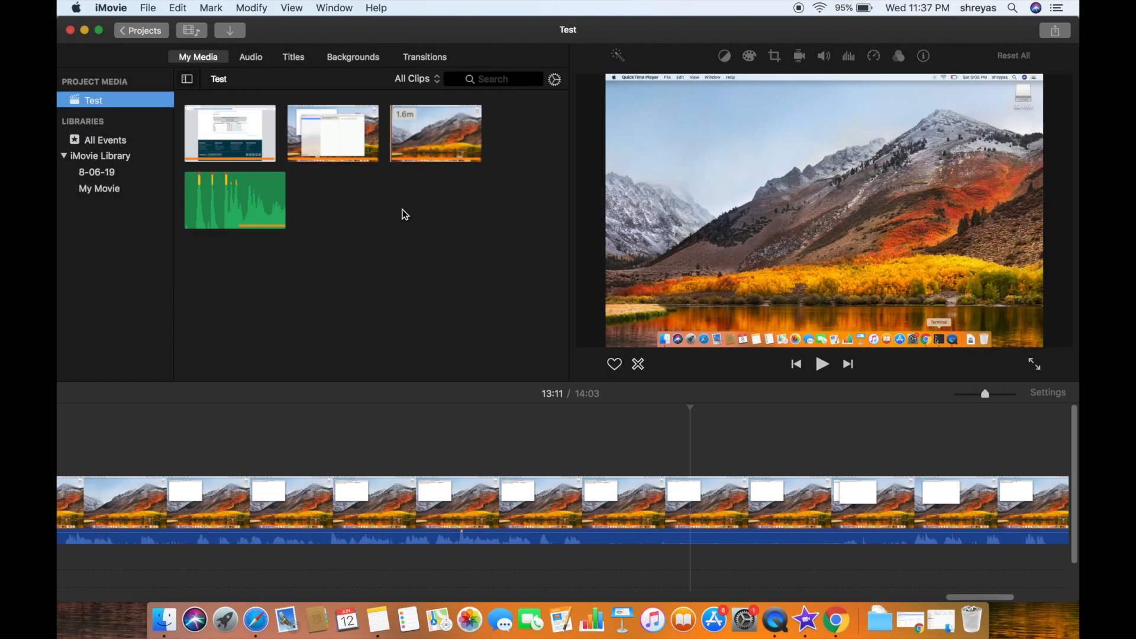
Return to the project overview and create a new movie project.
{"action": "left_click", "coordinate": [144, 36]}
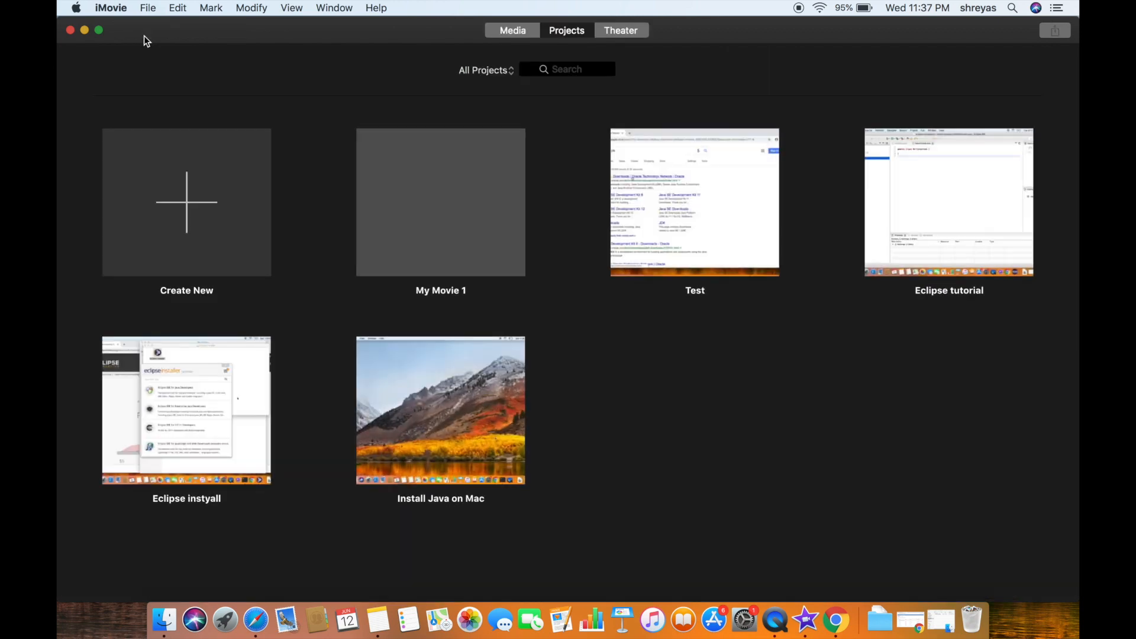
{"action": "left_click", "coordinate": [193, 201]}
{"action": "left_click", "coordinate": [147, 268]}
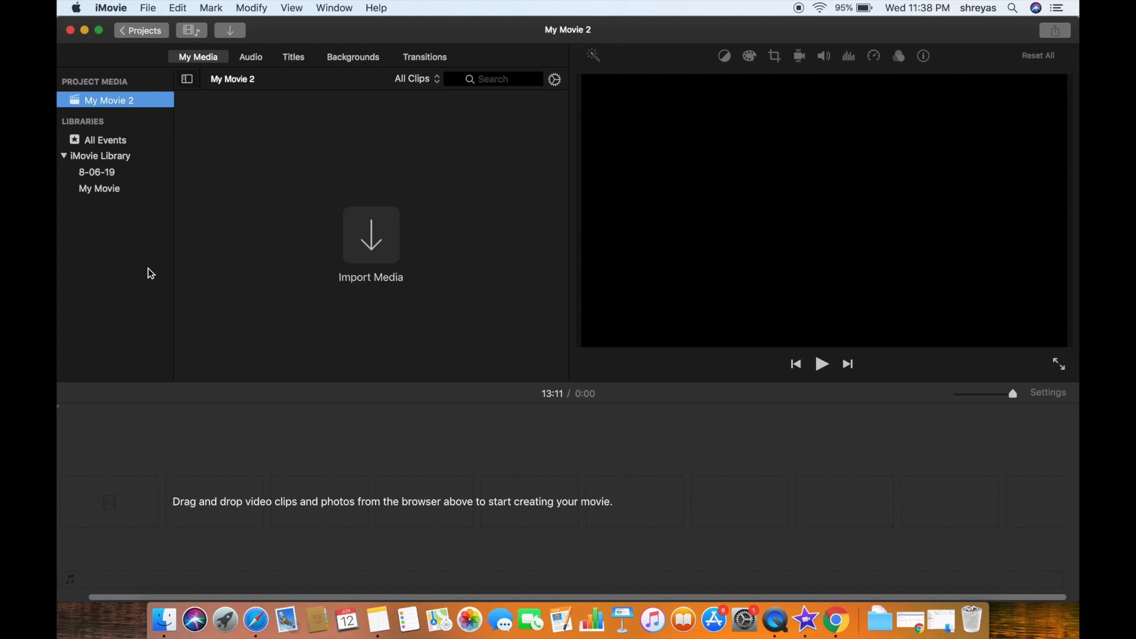
Import the video "java home var ending" from the Install Java on Mac folder into the project media.
{"action": "left_click", "coordinate": [371, 235]}
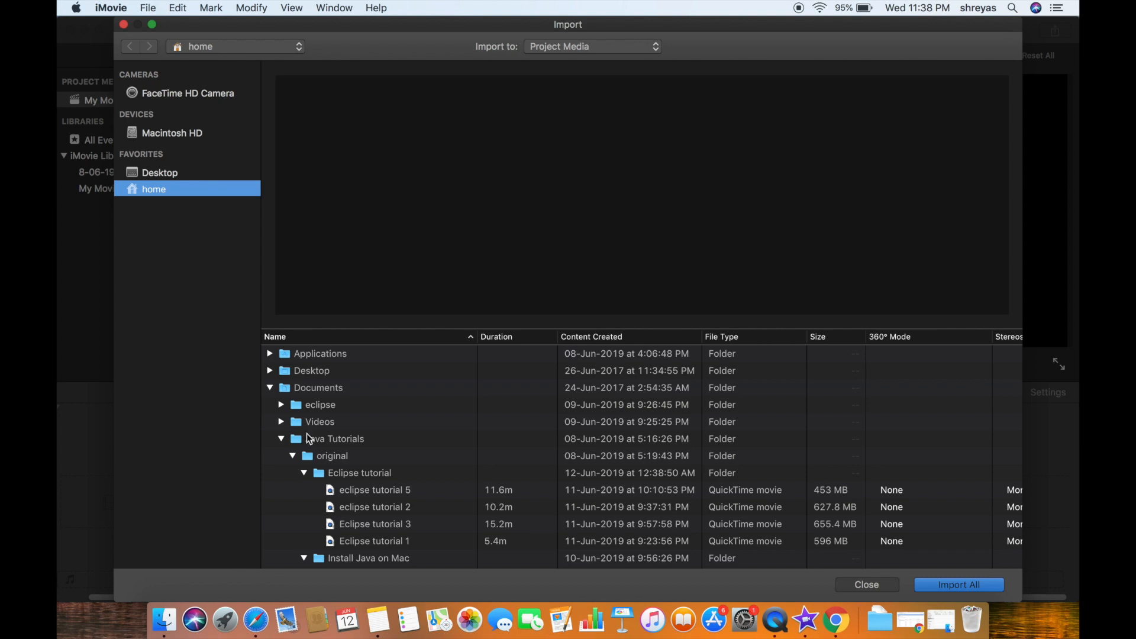
{"action": "scroll", "coordinate": [307, 437], "scroll_direction": "down", "scroll_amount": 5}
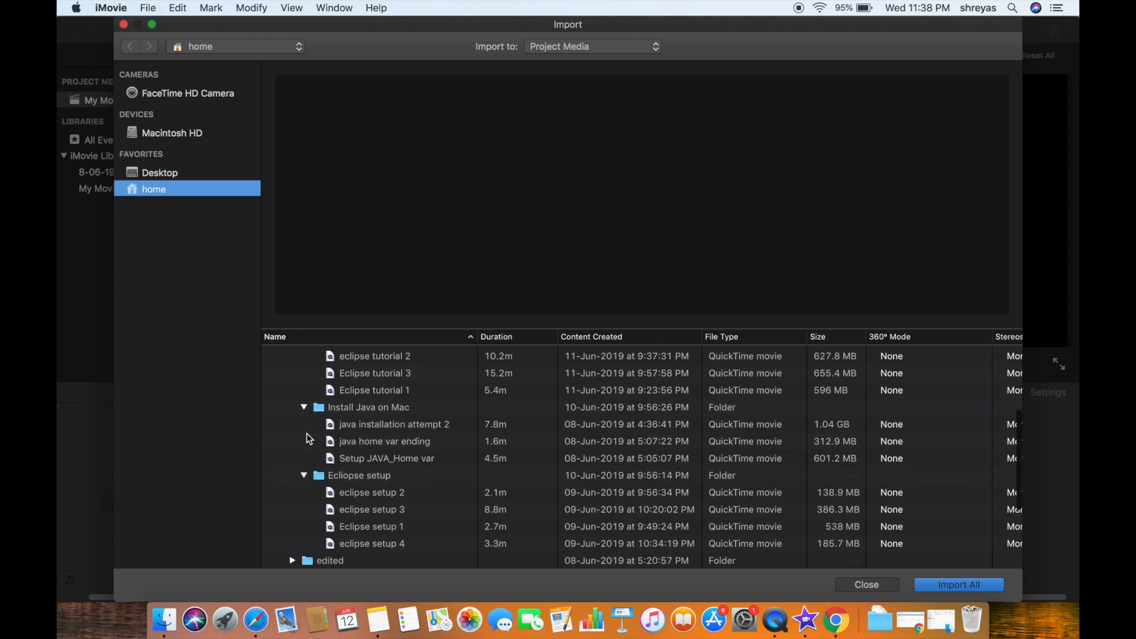
{"action": "left_click", "coordinate": [394, 444]}
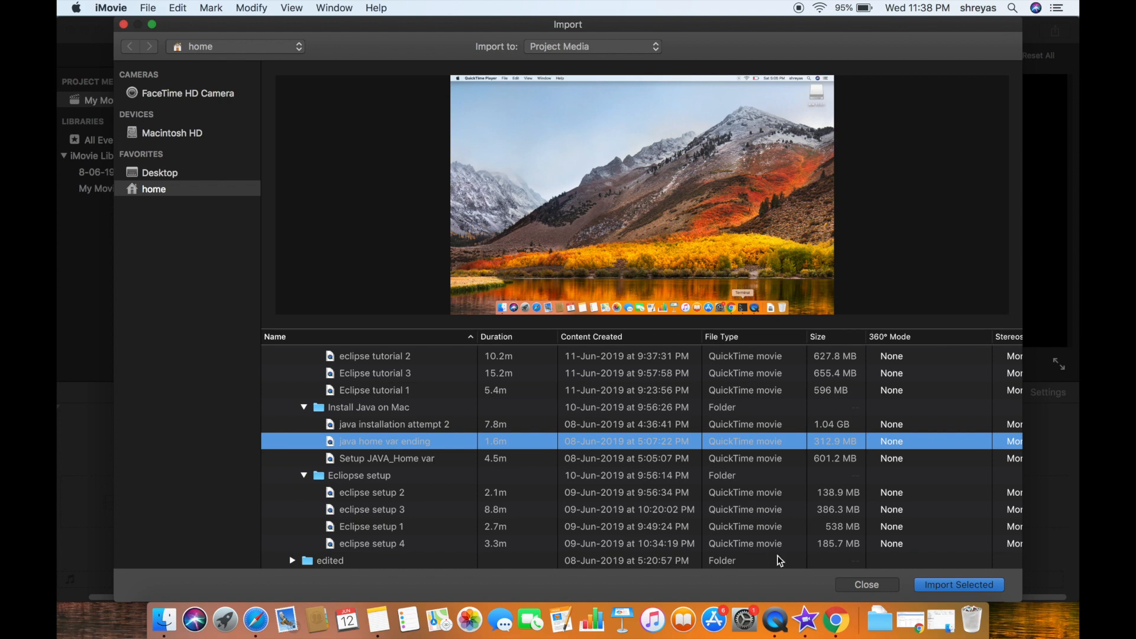
{"action": "left_click", "coordinate": [939, 588]}
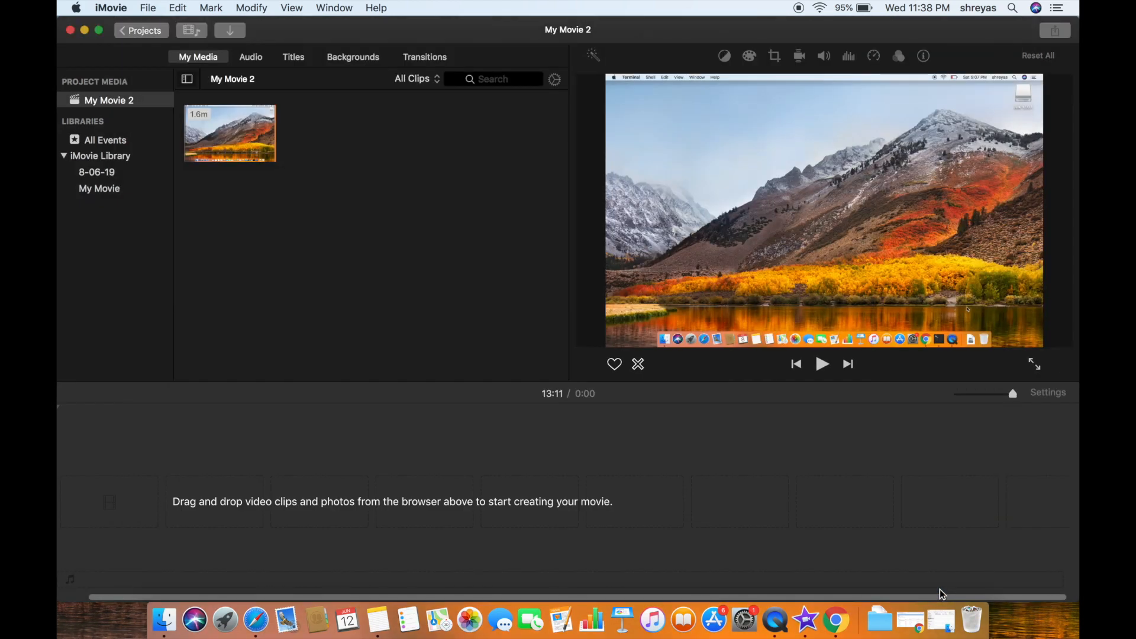
Import the videos "java home var ending" and "eclipse setup 2" together into the project media.
{"action": "left_click", "coordinate": [239, 35]}
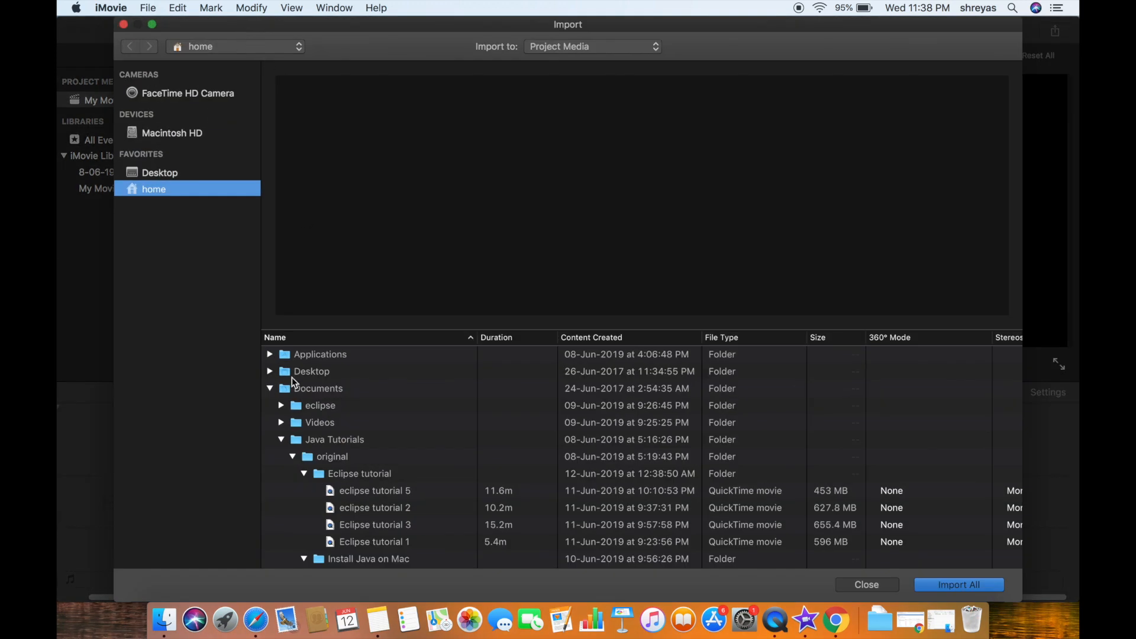
{"action": "scroll", "coordinate": [293, 377], "scroll_direction": "down", "scroll_amount": 5}
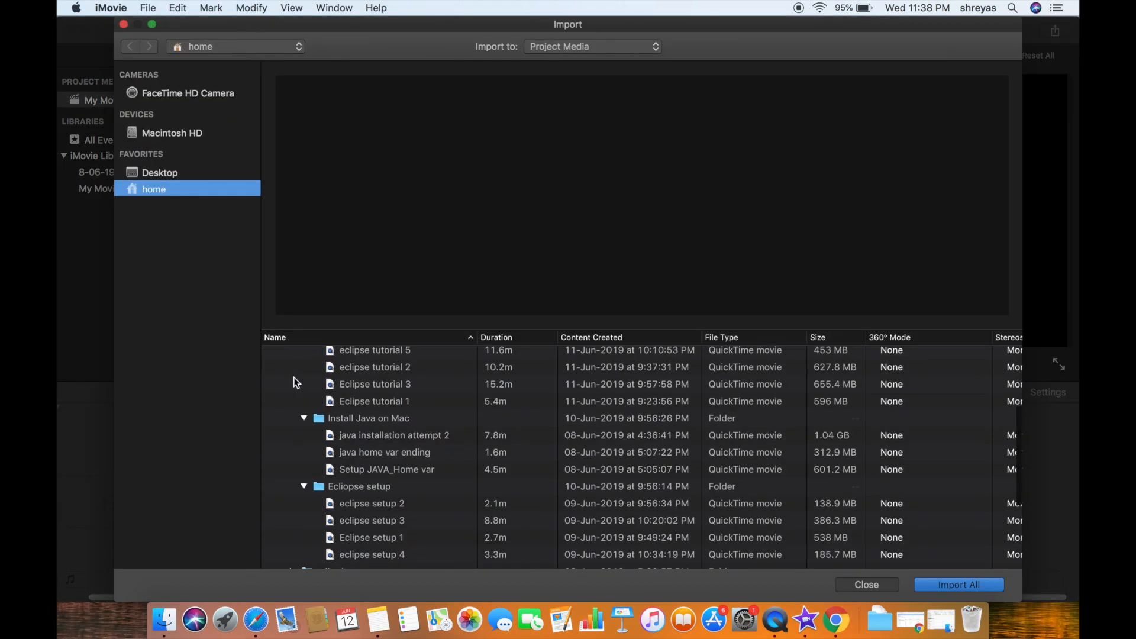
{"action": "left_click", "coordinate": [407, 457]}
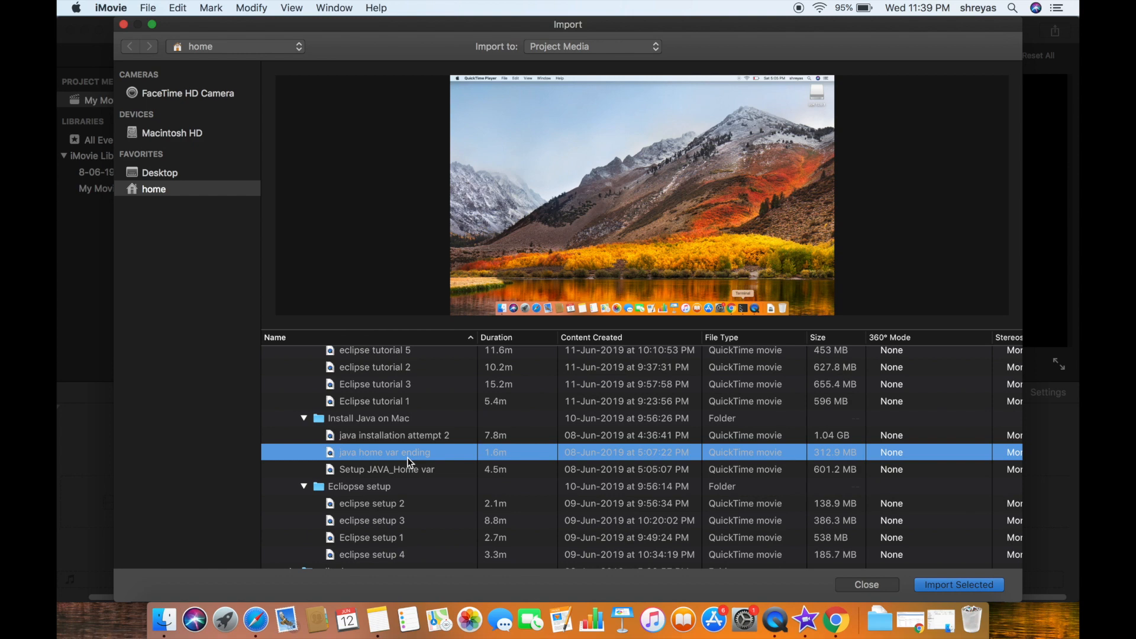
{"action": "left_click", "coordinate": [406, 504], "text": "super"}
{"action": "left_click", "coordinate": [982, 587]}
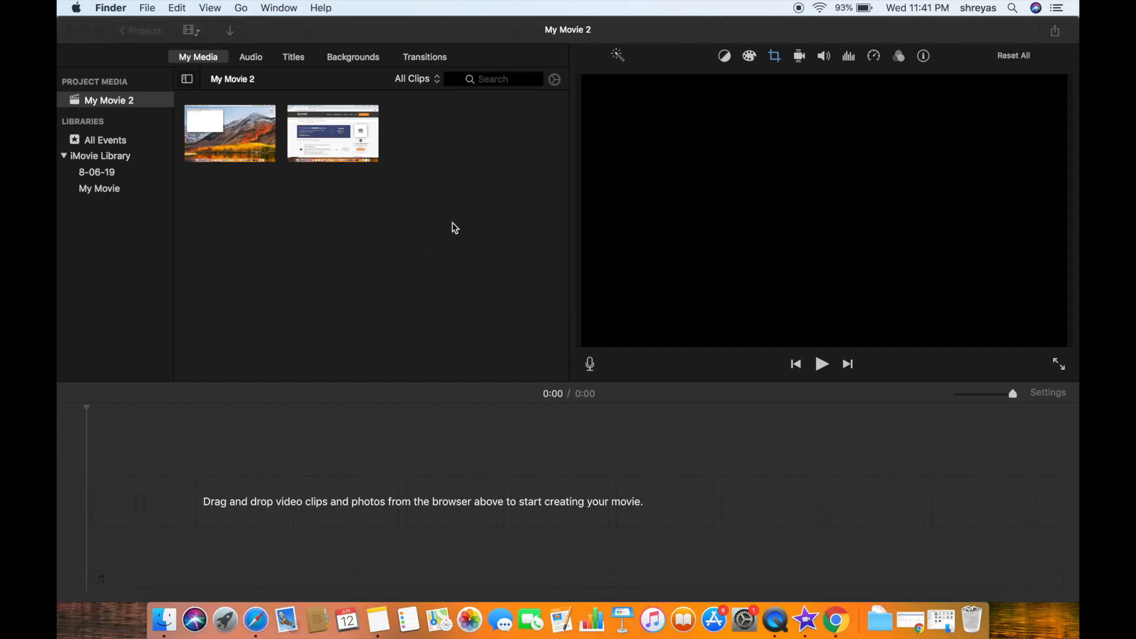
Add the "Eclipse setup 1" video to the project media directly from the Videos folder in Finder.
{"action": "left_click", "coordinate": [938, 615]}
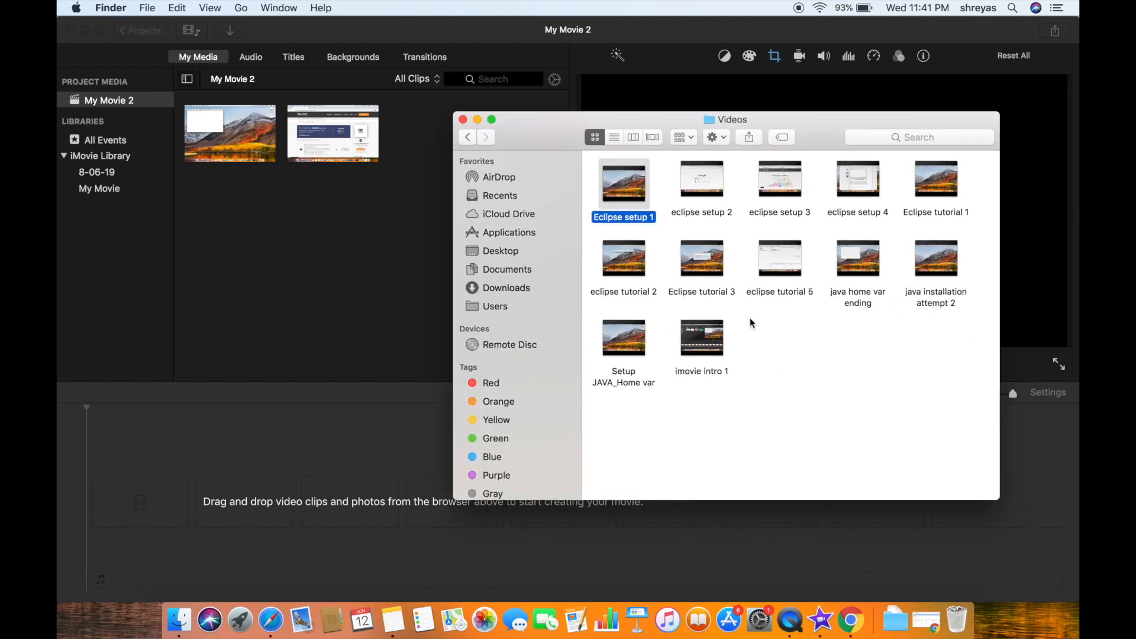
{"action": "mouse_move", "coordinate": [638, 200]}
{"action": "left_click_drag", "start_coordinate": [637, 198], "coordinate": [351, 230]}
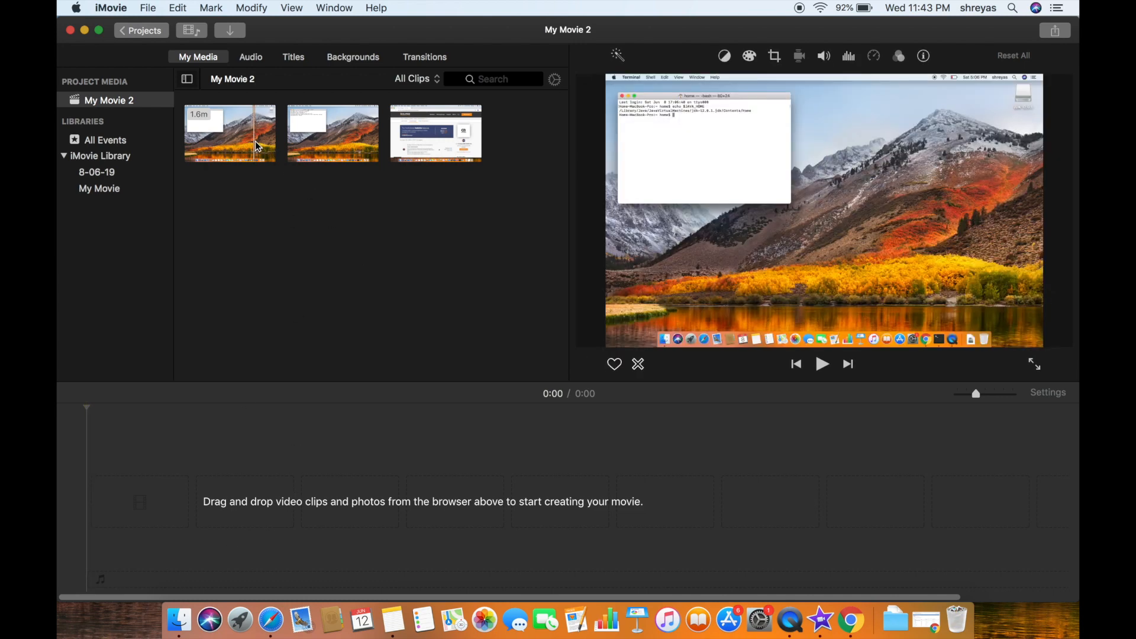
Place the 1.6-minute clip in the empty timeline and delete it from there again.
{"action": "left_click_drag", "start_coordinate": [257, 146], "coordinate": [218, 485]}
{"action": "left_click", "coordinate": [270, 500]}
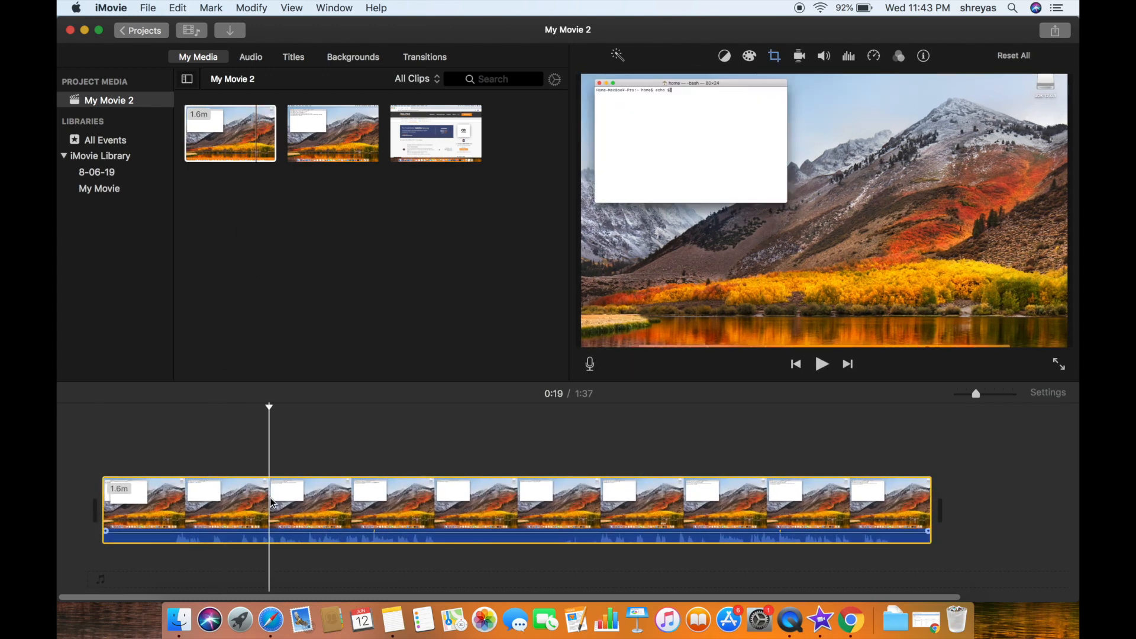
{"action": "key", "text": "BackSpace"}
Select the 1.6-minute clip in the project media and add the selection to the movie.
{"action": "left_click", "coordinate": [249, 140]}
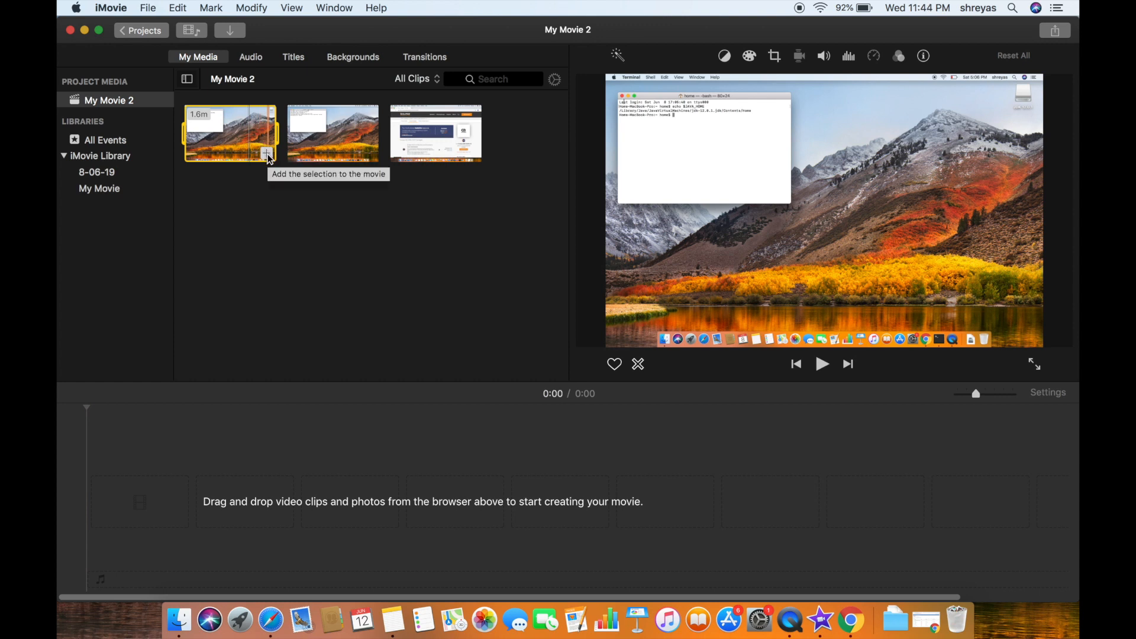
{"action": "left_click", "coordinate": [267, 155]}
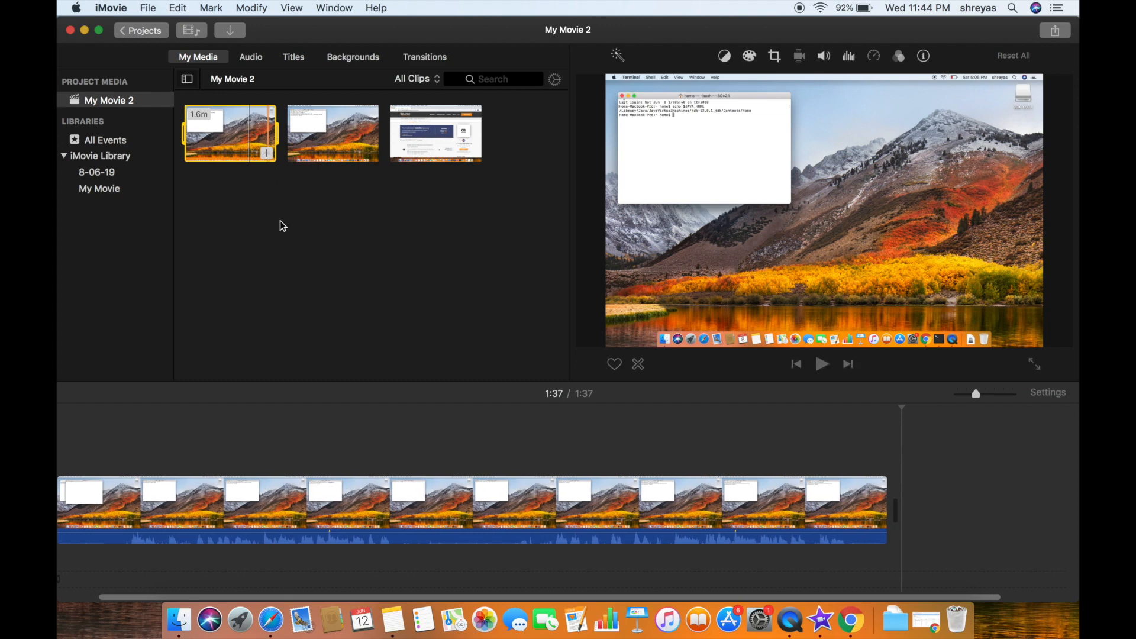
{"action": "left_click", "coordinate": [317, 407]}
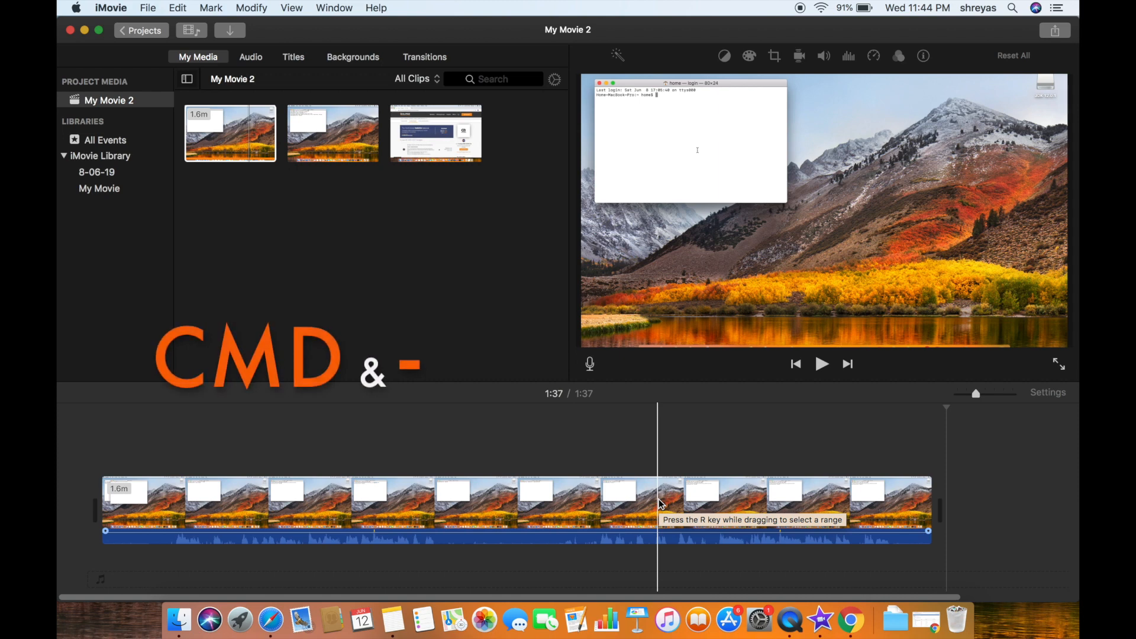
Try out the timeline zoom, shrinking the clip to a single thumbnail and enlarging it again.
{"action": "key", "text": "super+minus"}
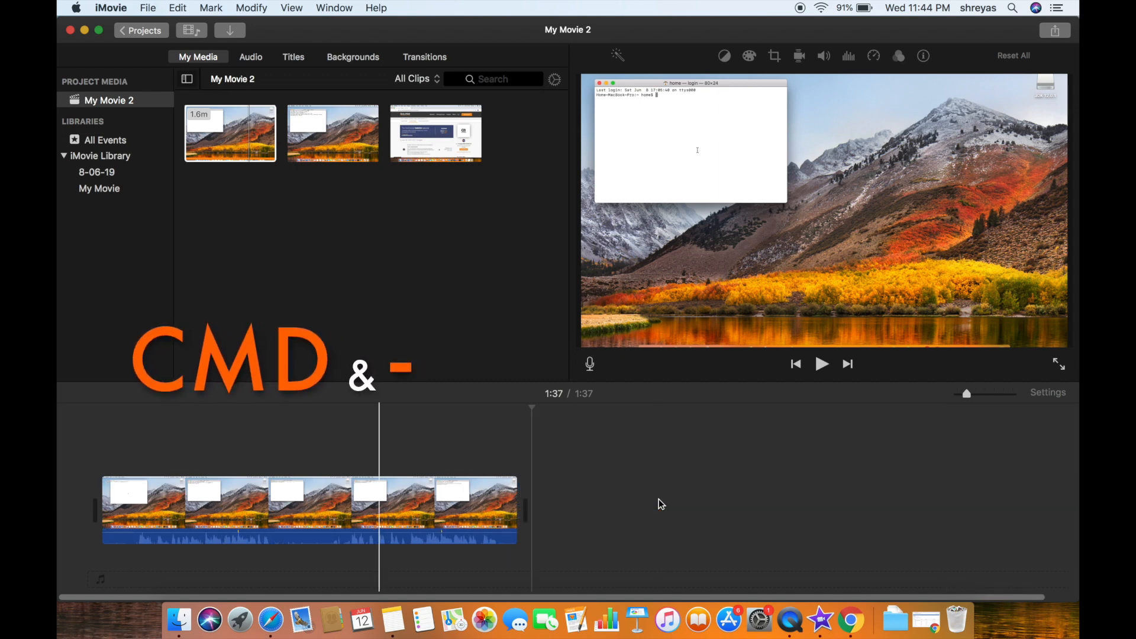
{"action": "left_click", "coordinate": [492, 497]}
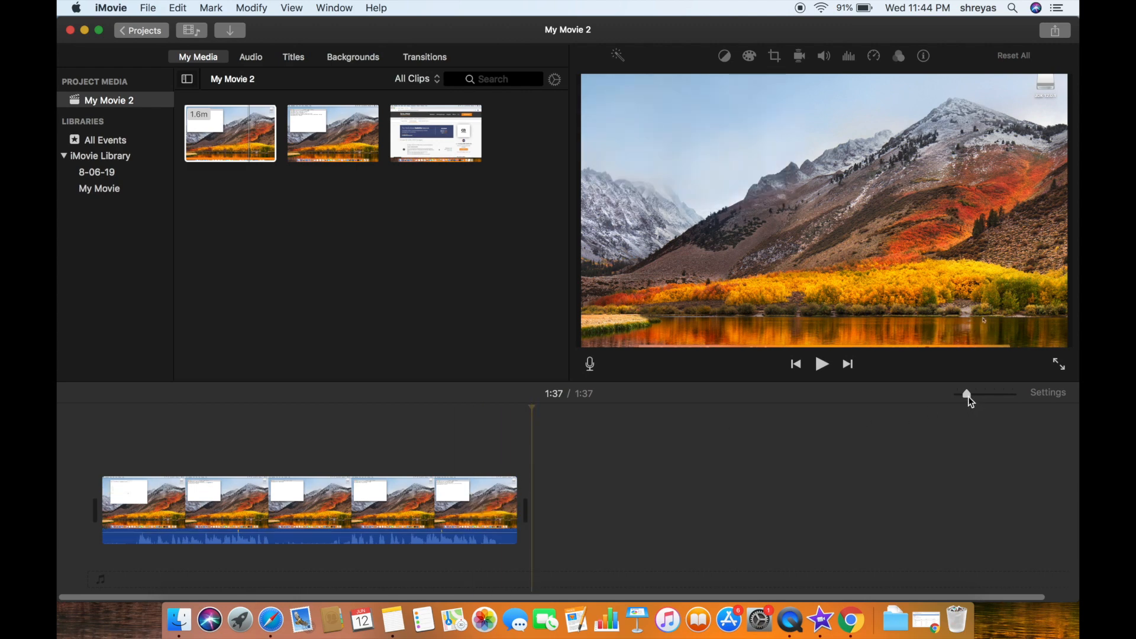
{"action": "left_click_drag", "start_coordinate": [966, 395], "coordinate": [958, 395]}
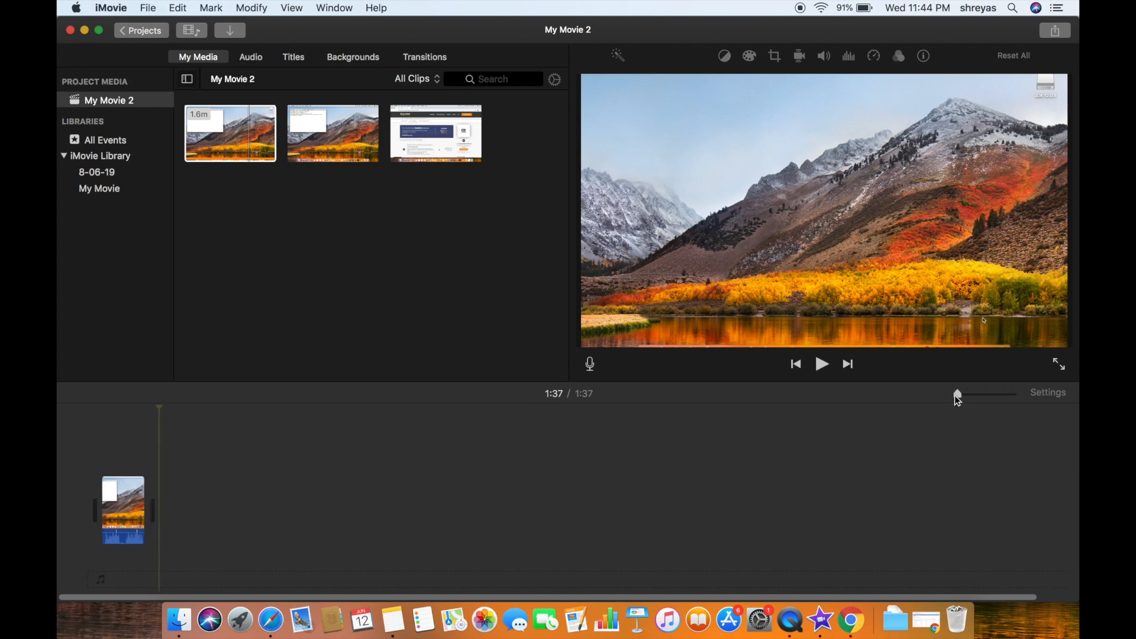
{"action": "left_click_drag", "start_coordinate": [958, 396], "coordinate": [976, 395]}
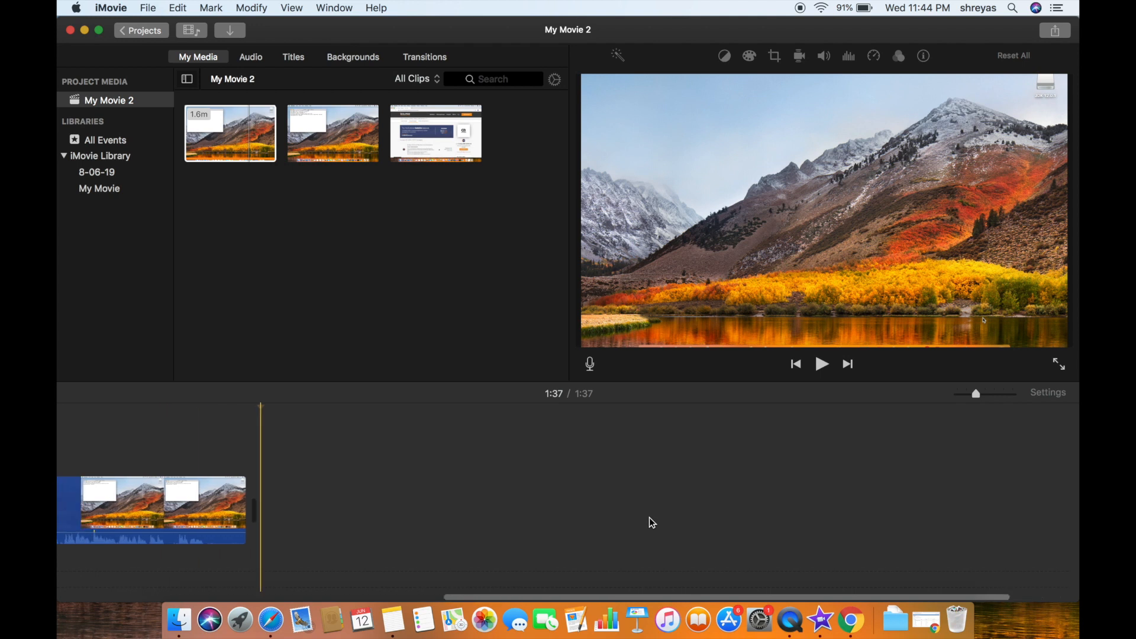
{"action": "scroll", "coordinate": [651, 515], "scroll_direction": "left", "scroll_amount": 5}
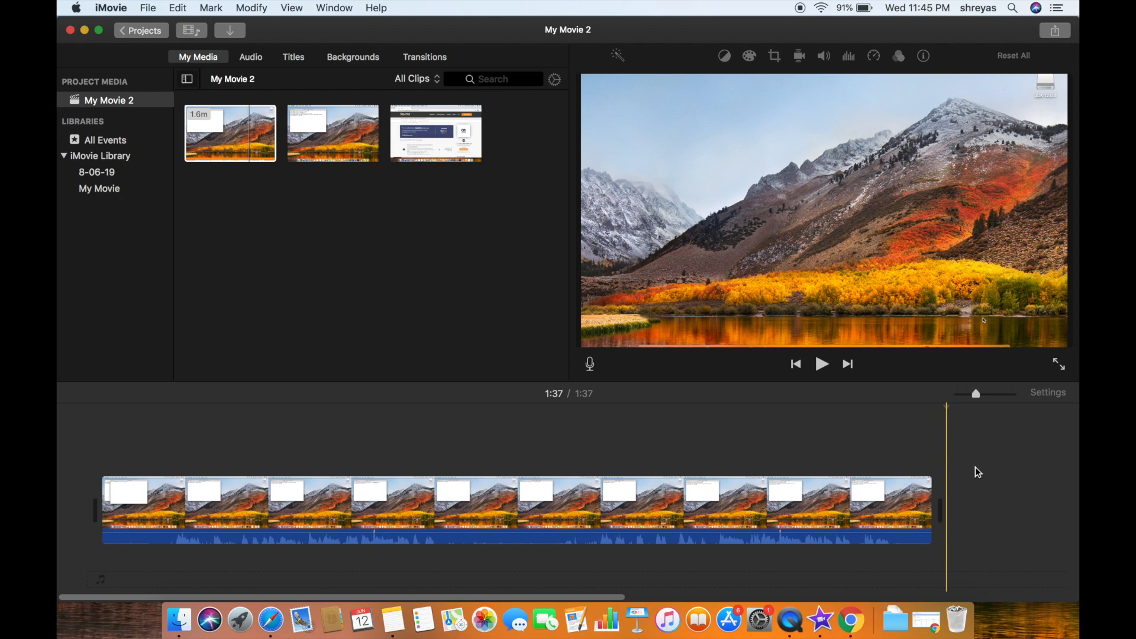
Append the other two project media clips to the timeline and move the Eclipse download clip into second place.
{"action": "key", "text": "super+minus"}
{"action": "key", "text": "super+minus"}
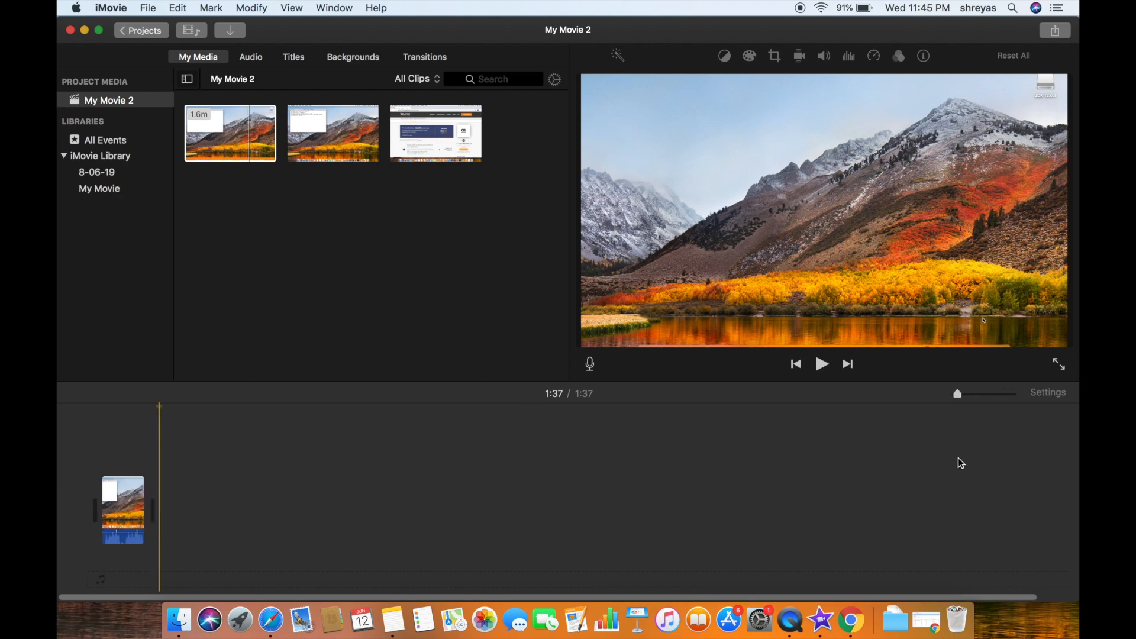
{"action": "left_click_drag", "start_coordinate": [358, 155], "coordinate": [220, 502]}
{"action": "left_click_drag", "start_coordinate": [450, 167], "coordinate": [249, 503]}
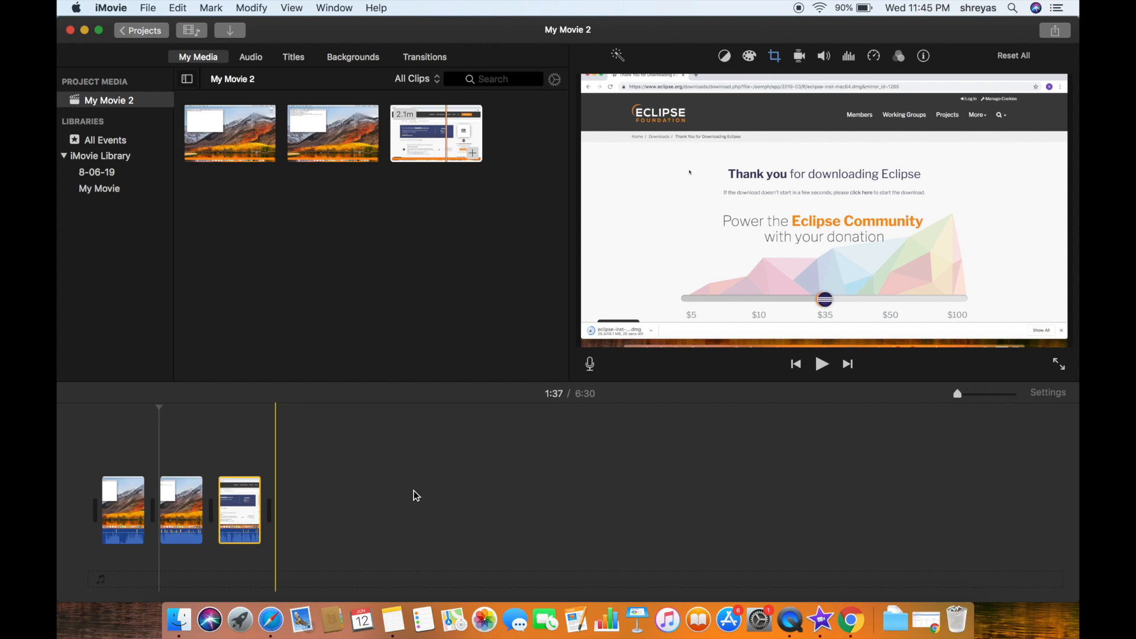
{"action": "left_click", "coordinate": [405, 486]}
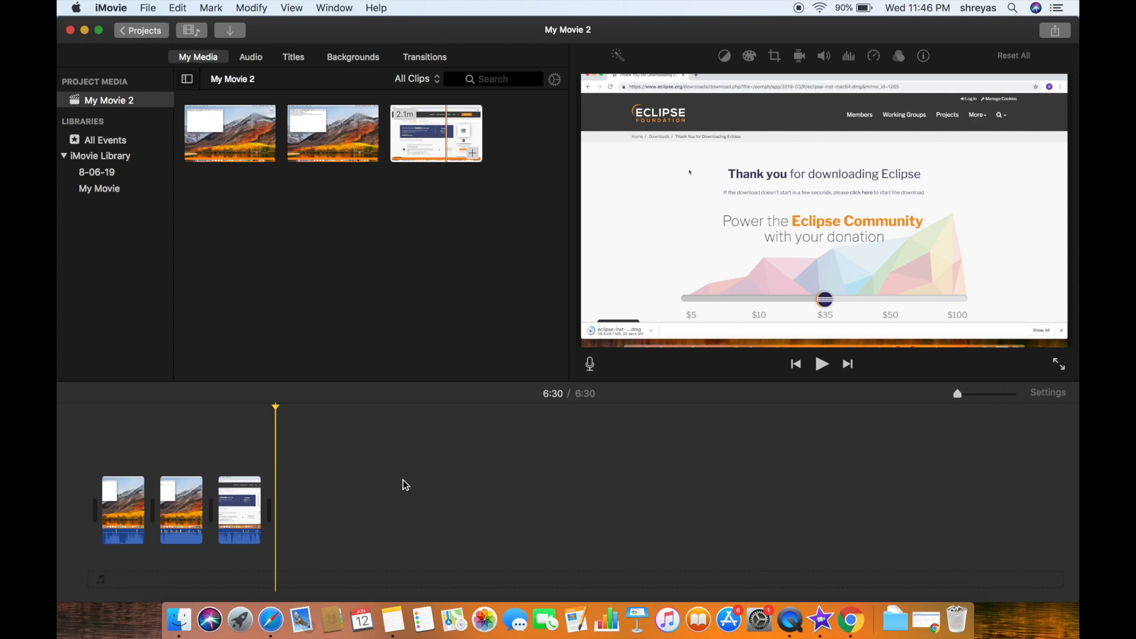
{"action": "left_click_drag", "start_coordinate": [249, 511], "coordinate": [153, 477]}
{"action": "left_click", "coordinate": [383, 492]}
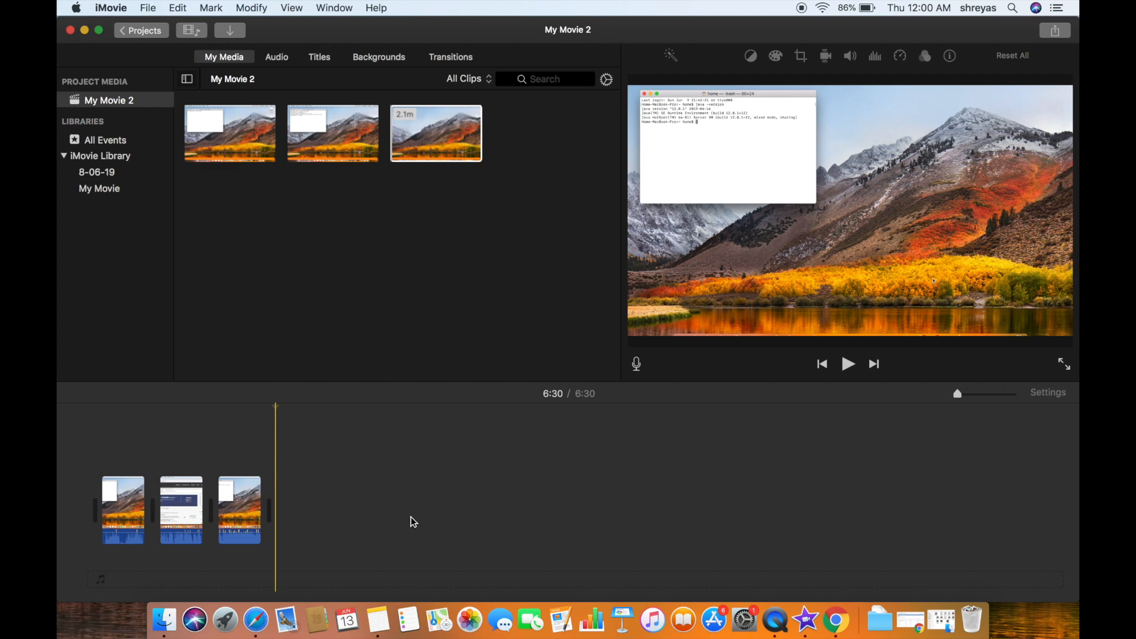
Split the first timeline clip at 0:15 and delete its opening part.
{"action": "key", "text": "super+plus"}
{"action": "scroll", "coordinate": [411, 516], "scroll_direction": "left", "scroll_amount": 10}
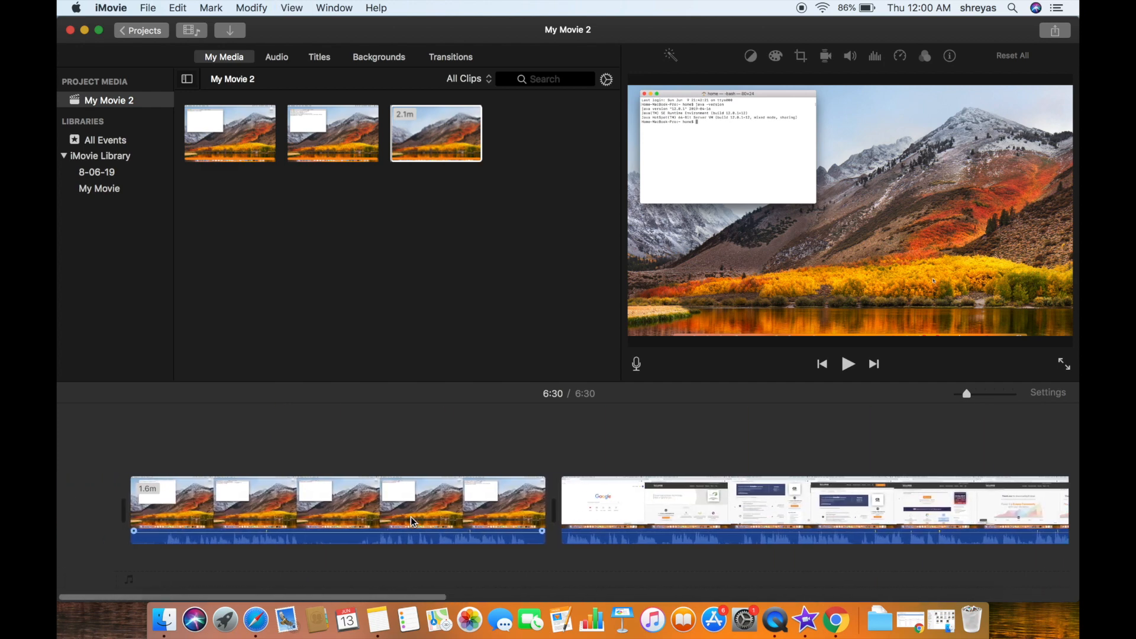
{"action": "scroll", "coordinate": [410, 516], "scroll_direction": "right", "scroll_amount": 2}
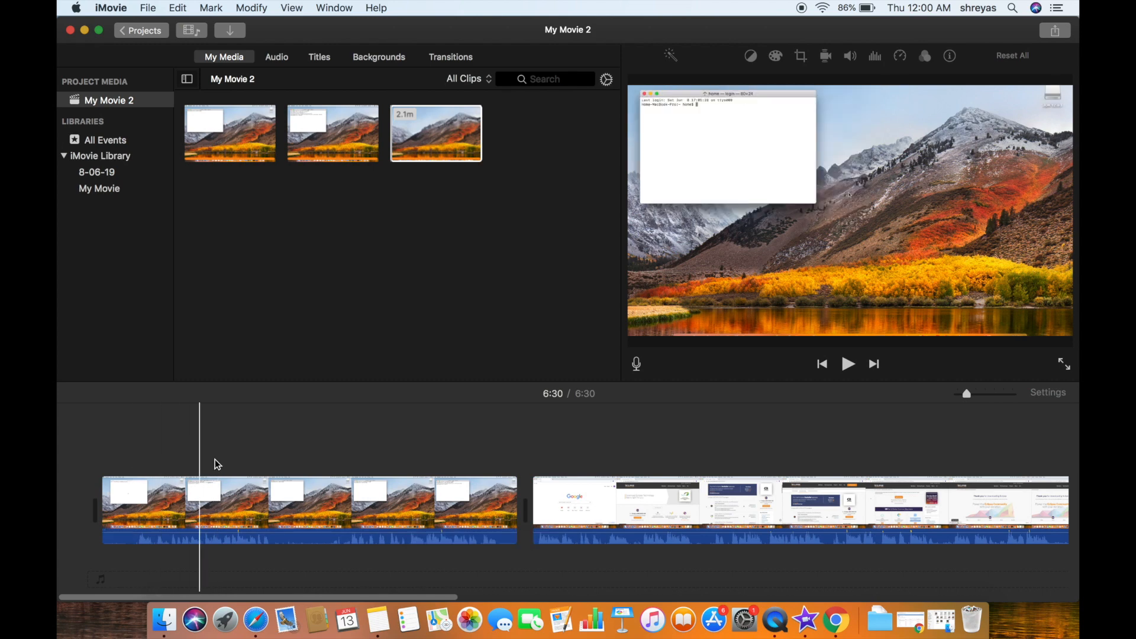
{"action": "left_click", "coordinate": [169, 457]}
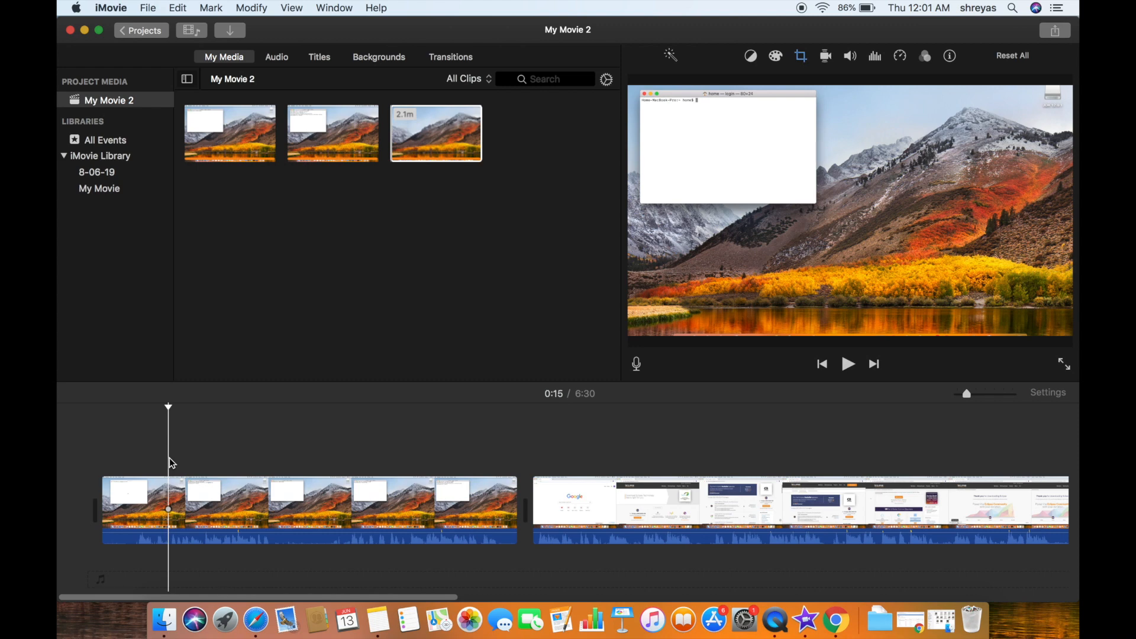
{"action": "key", "text": "super+b"}
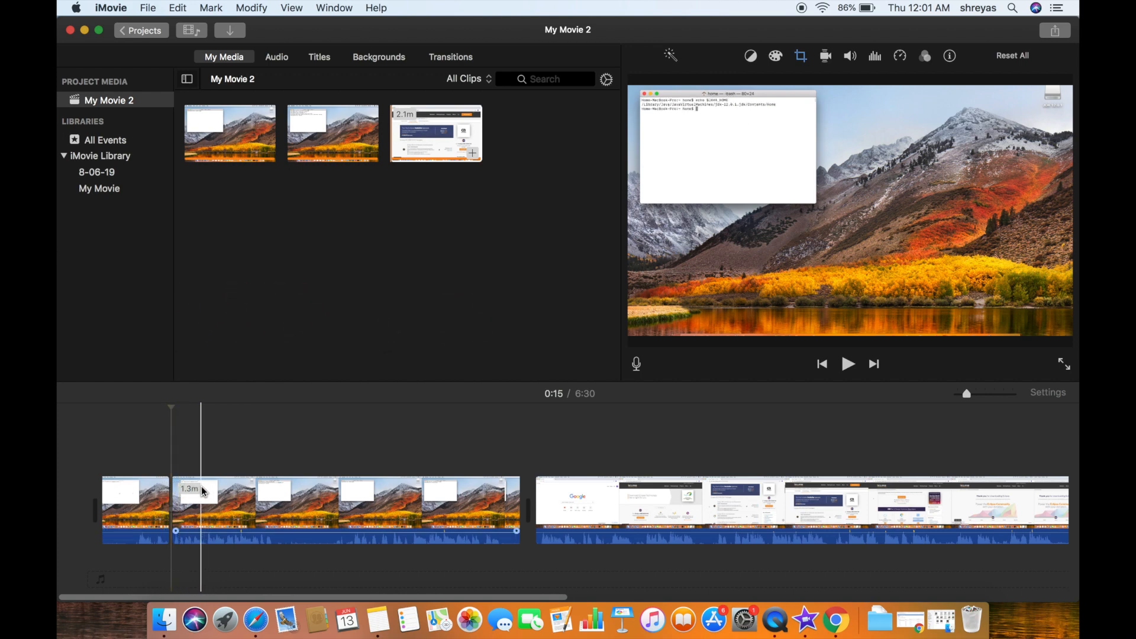
{"action": "left_click", "coordinate": [152, 502]}
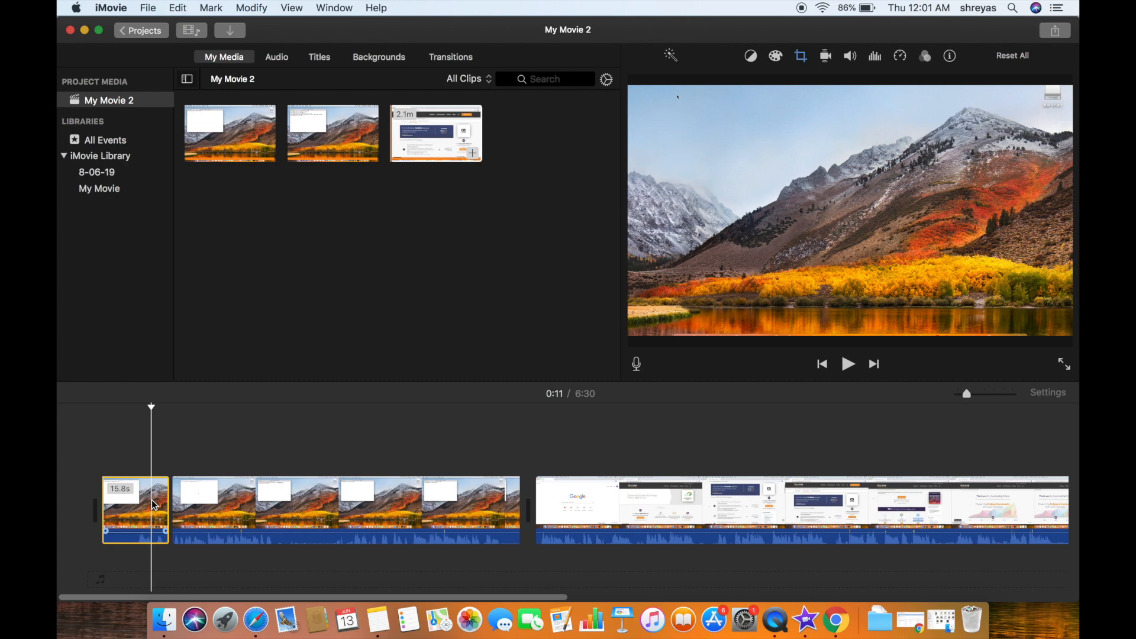
{"action": "key", "text": "Delete"}
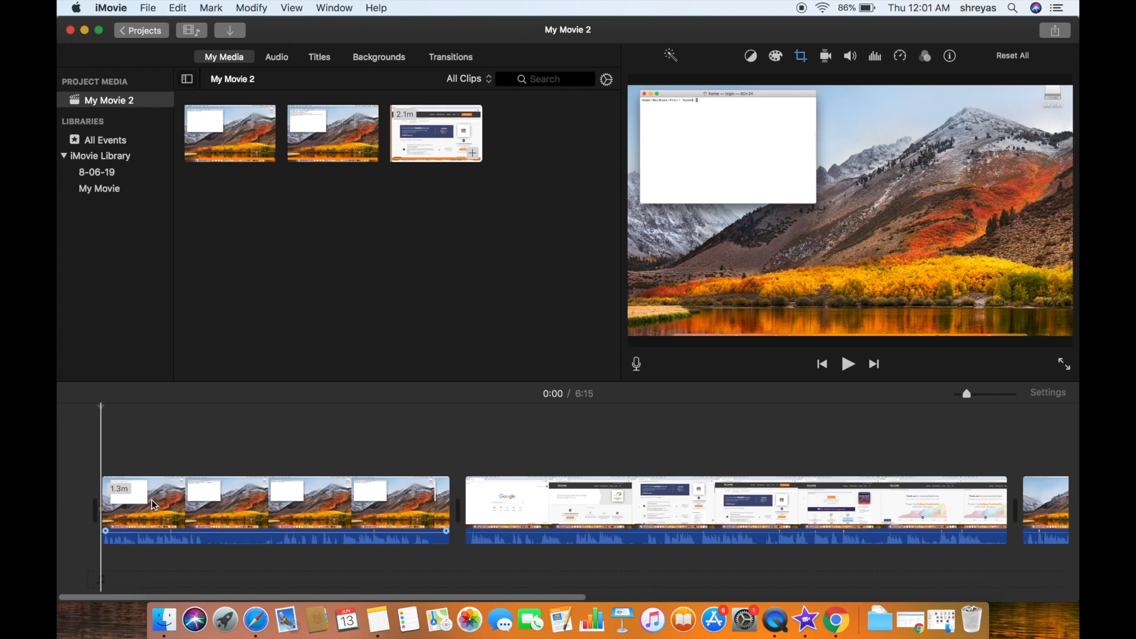
Split the shortened first clip in the timeline at 0:29.
{"action": "left_click", "coordinate": [208, 505]}
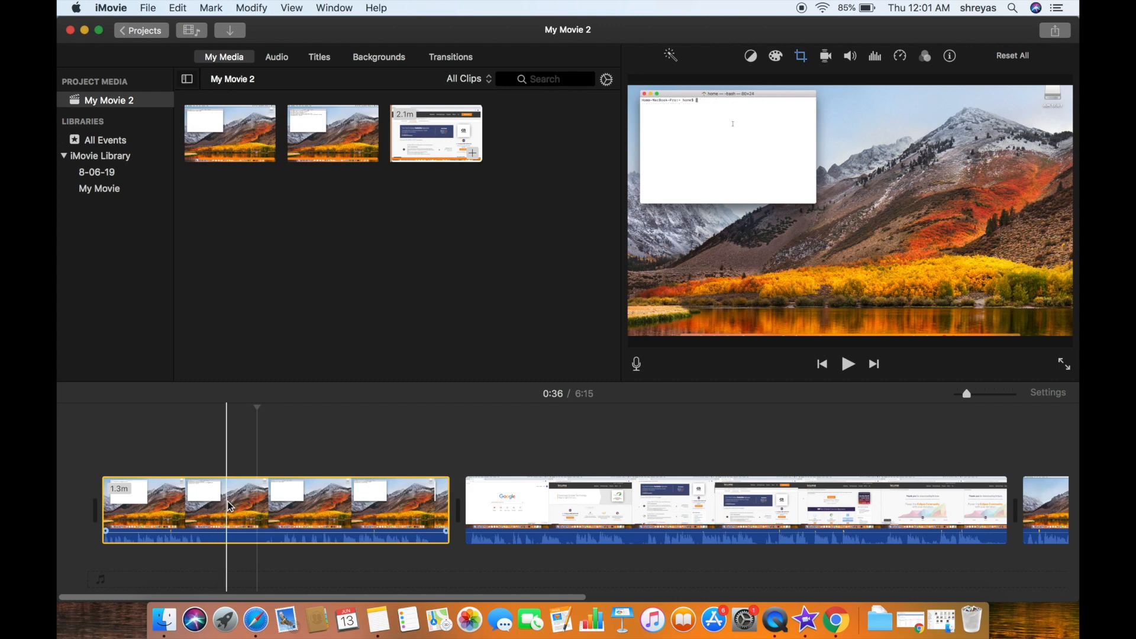
{"action": "left_click", "coordinate": [226, 502]}
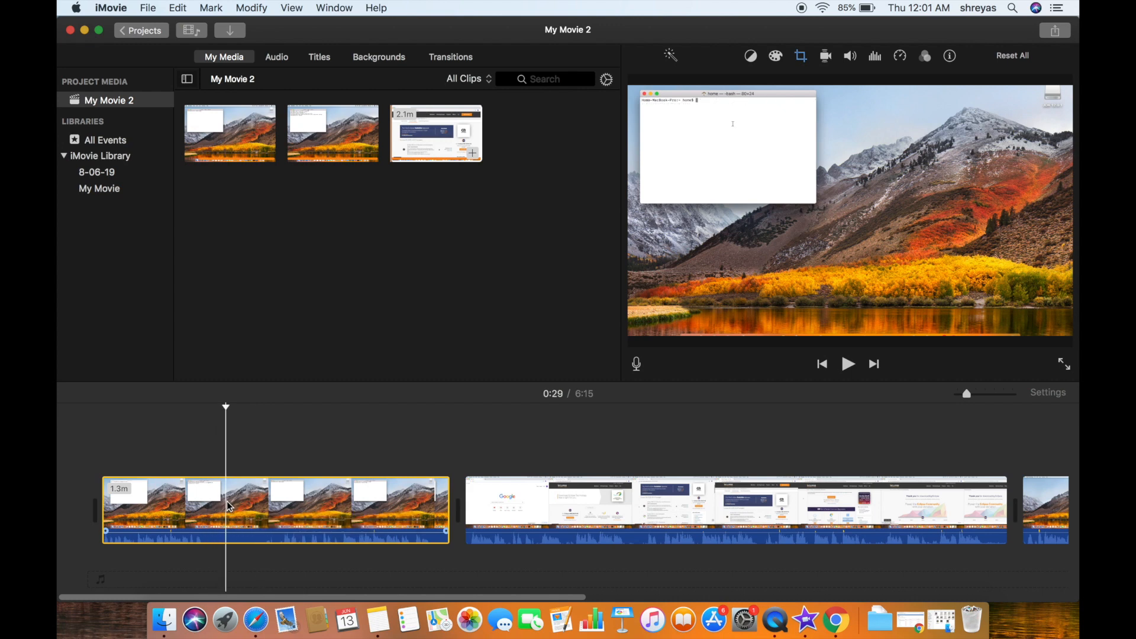
{"action": "key", "text": "super+b"}
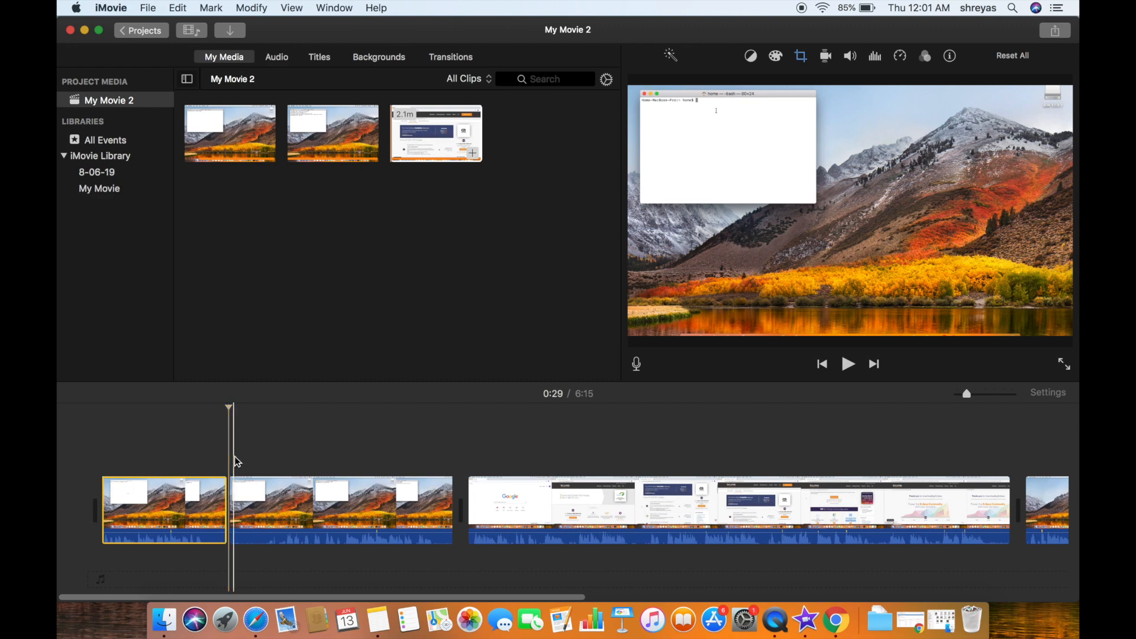
Split the second timeline clip at 0:38 and delete its opening part.
{"action": "left_click", "coordinate": [268, 527]}
{"action": "right_click", "coordinate": [271, 509]}
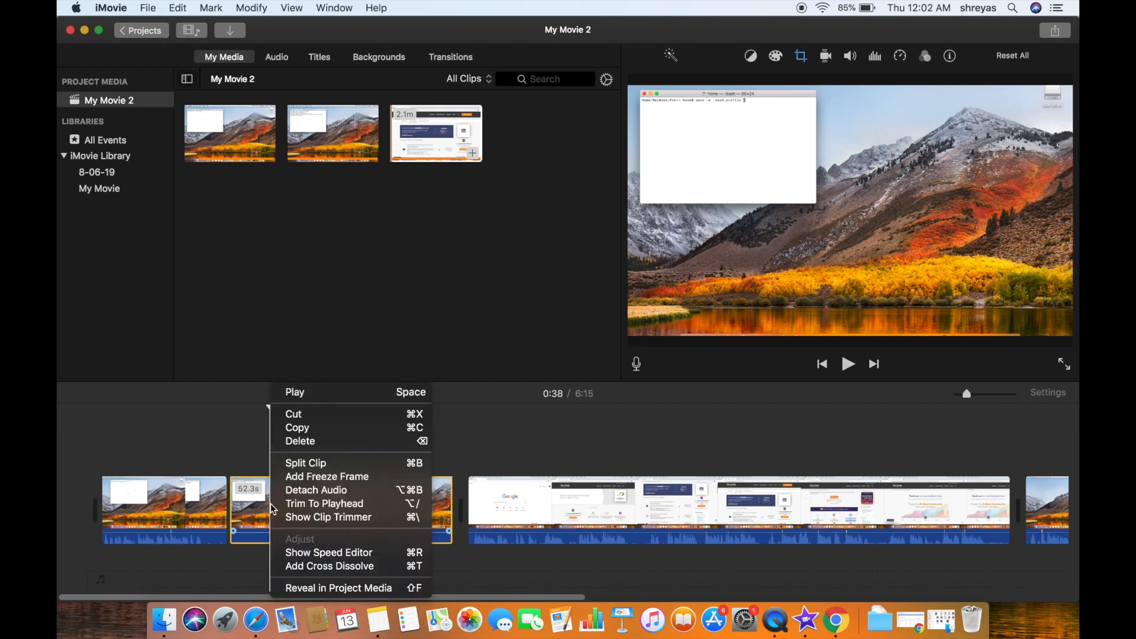
{"action": "left_click", "coordinate": [309, 464]}
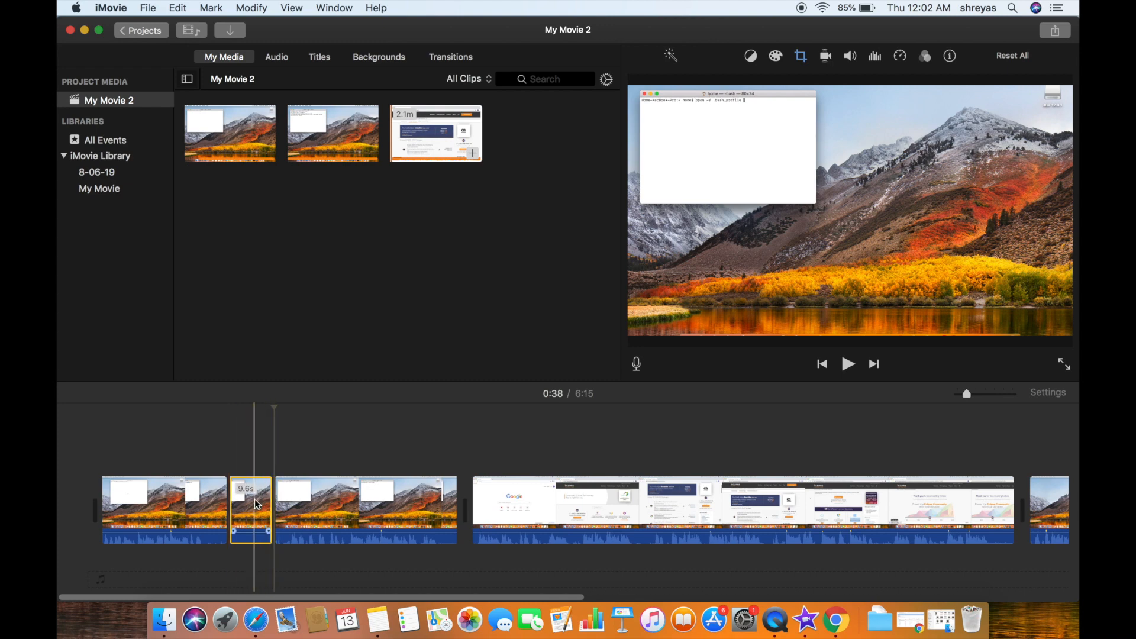
{"action": "left_click", "coordinate": [254, 499]}
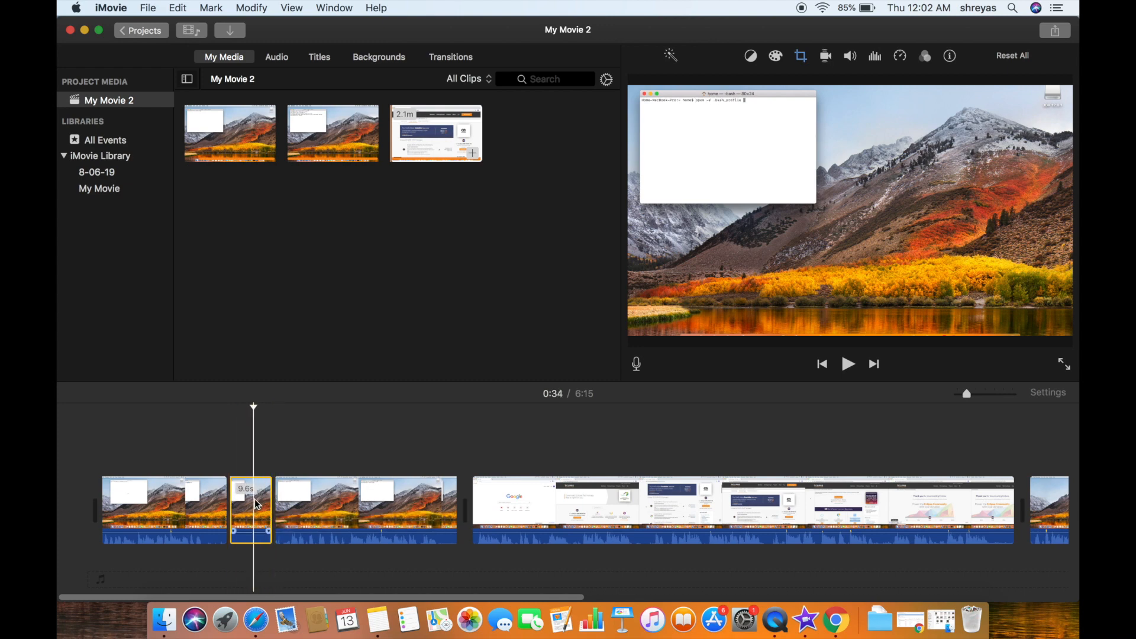
{"action": "key", "text": "Delete"}
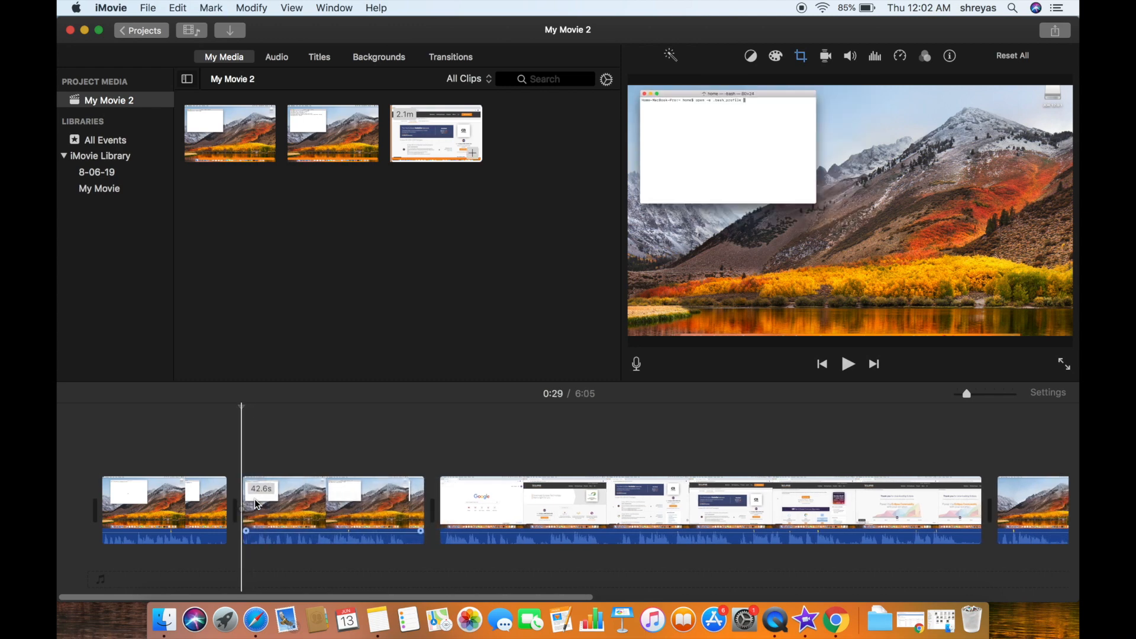
Play the movie from the start to 0:26, split the first timeline clip there and delete its short end part.
{"action": "left_click", "coordinate": [101, 467]}
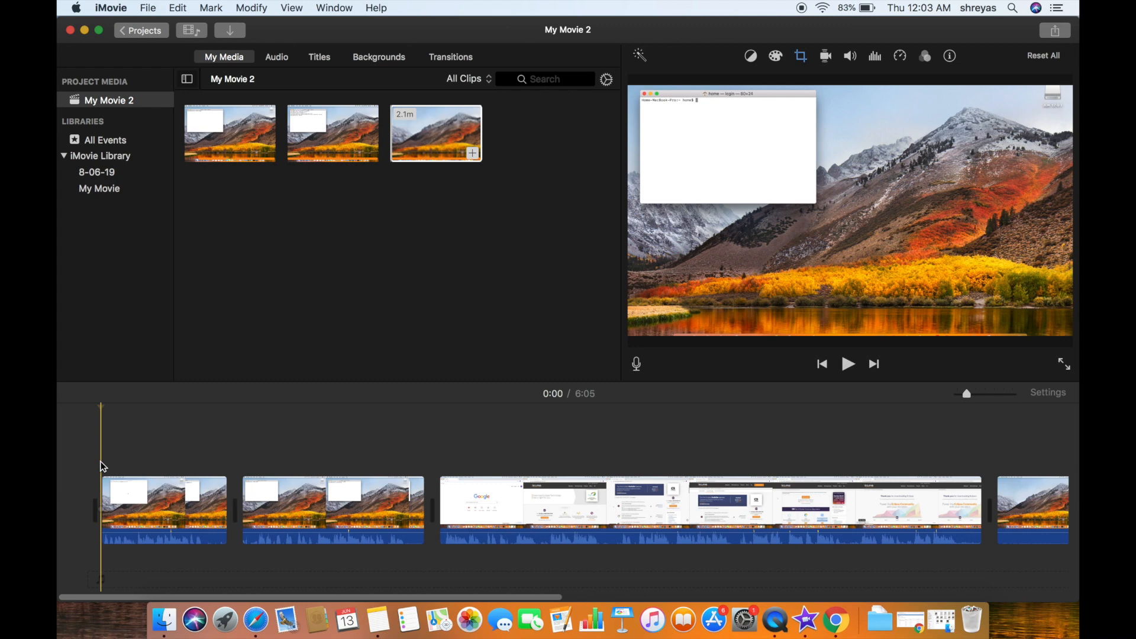
{"action": "key", "text": "space"}
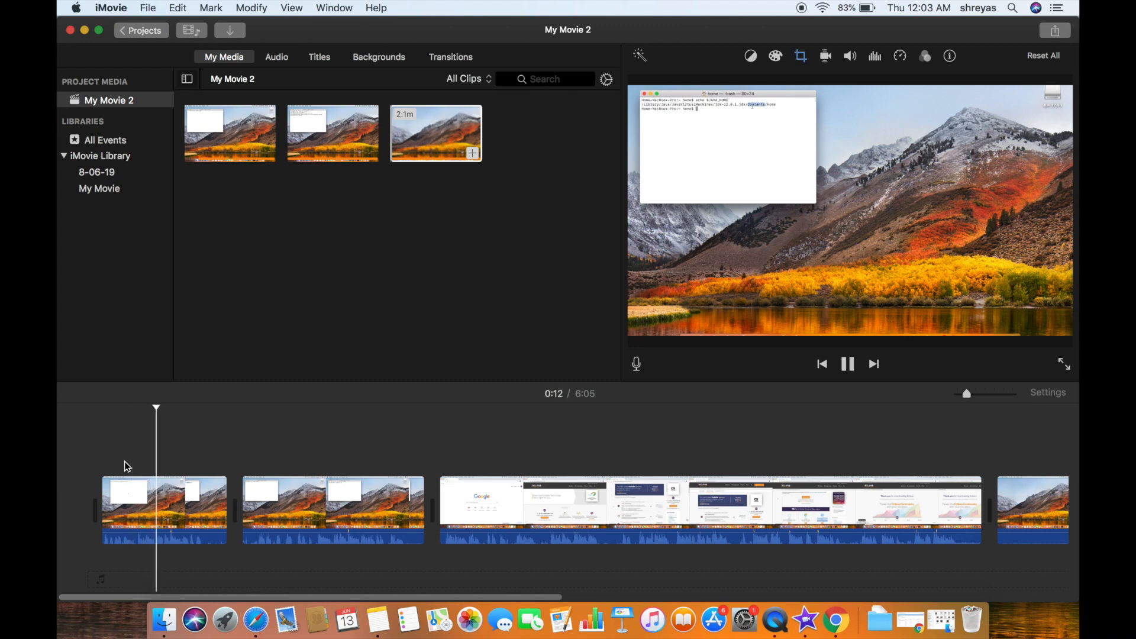
{"action": "key", "text": "space"}
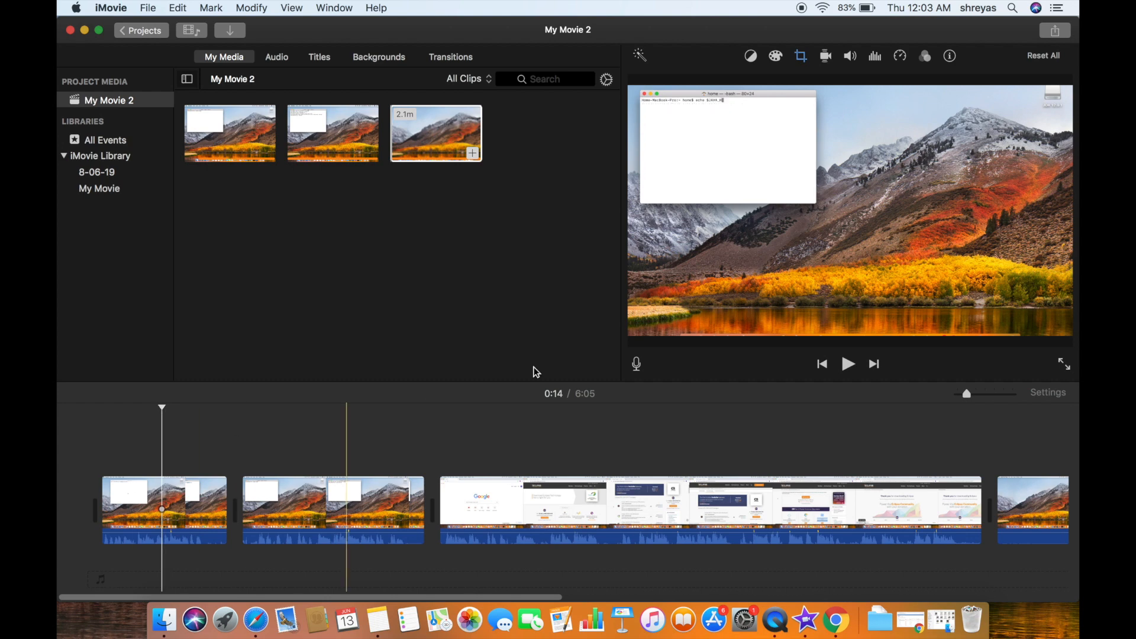
{"action": "left_click", "coordinate": [850, 364]}
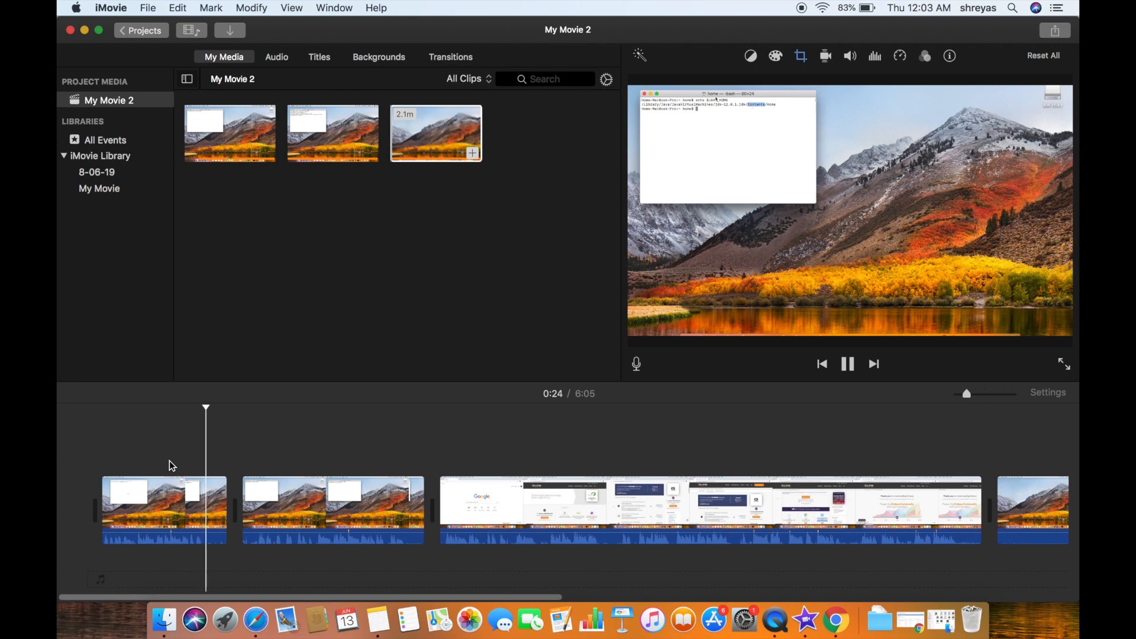
{"action": "key", "text": "space"}
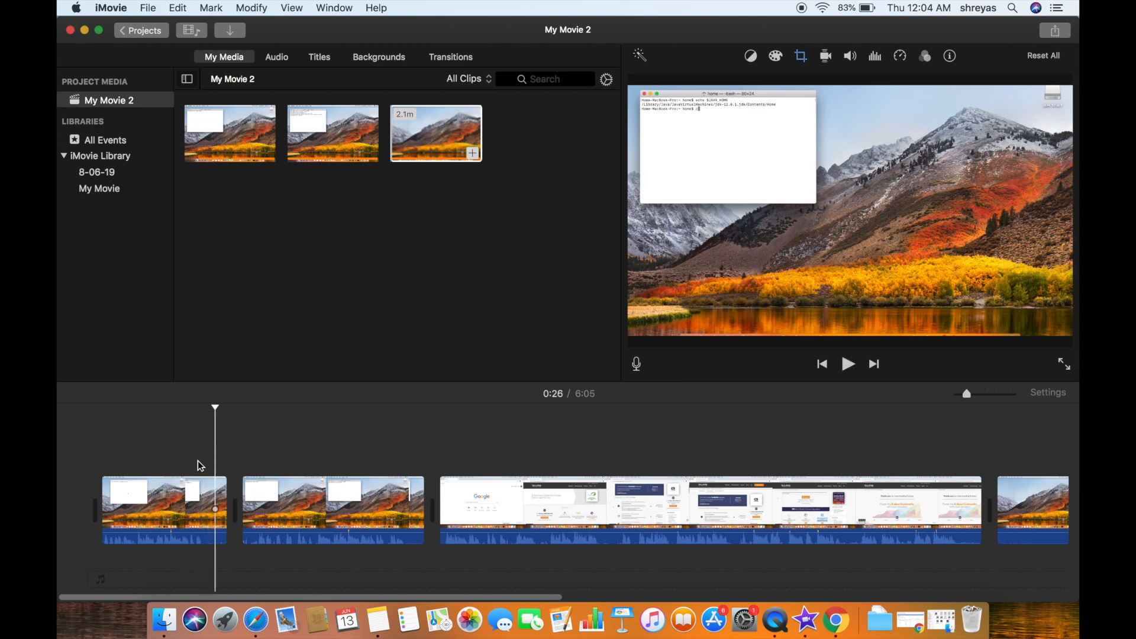
{"action": "right_click", "coordinate": [215, 492]}
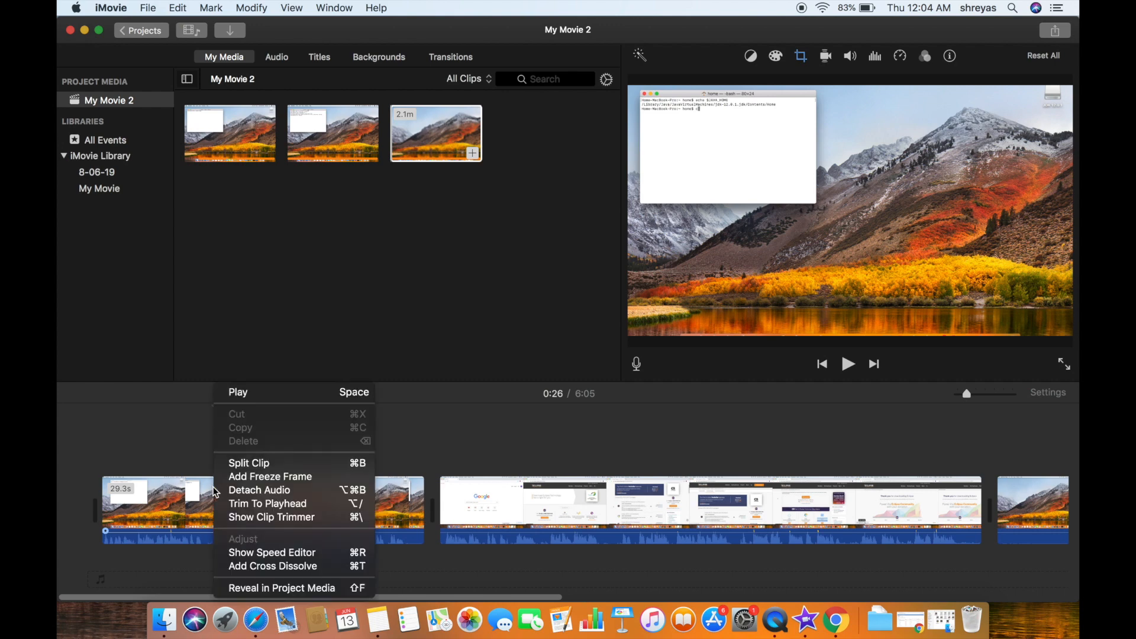
{"action": "left_click", "coordinate": [256, 463]}
{"action": "left_click", "coordinate": [246, 500]}
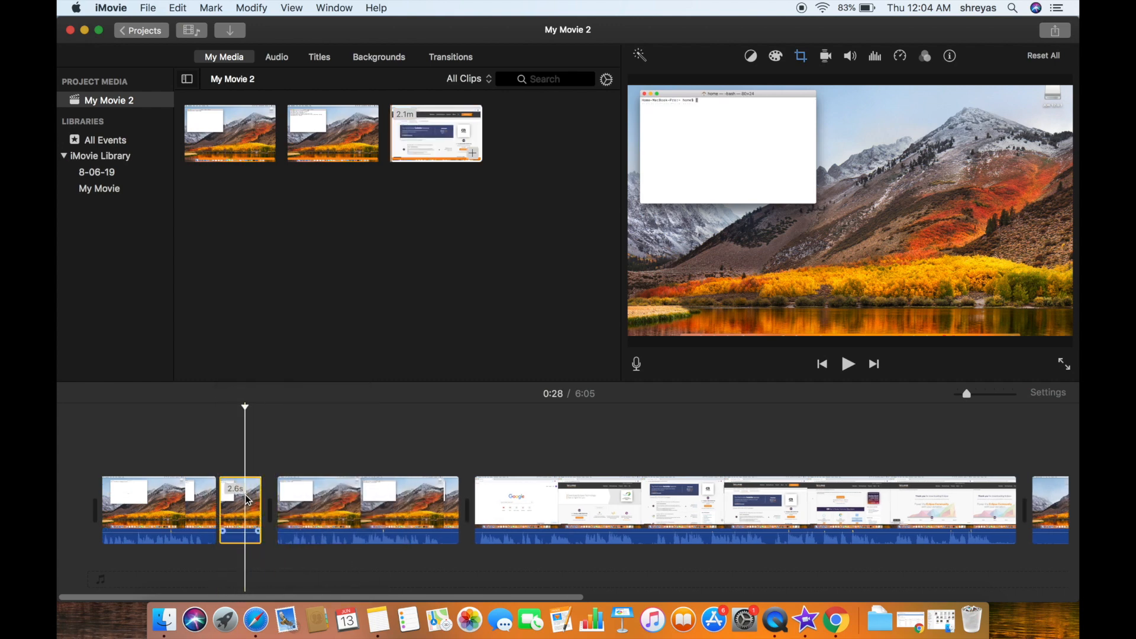
{"action": "key", "text": "Delete"}
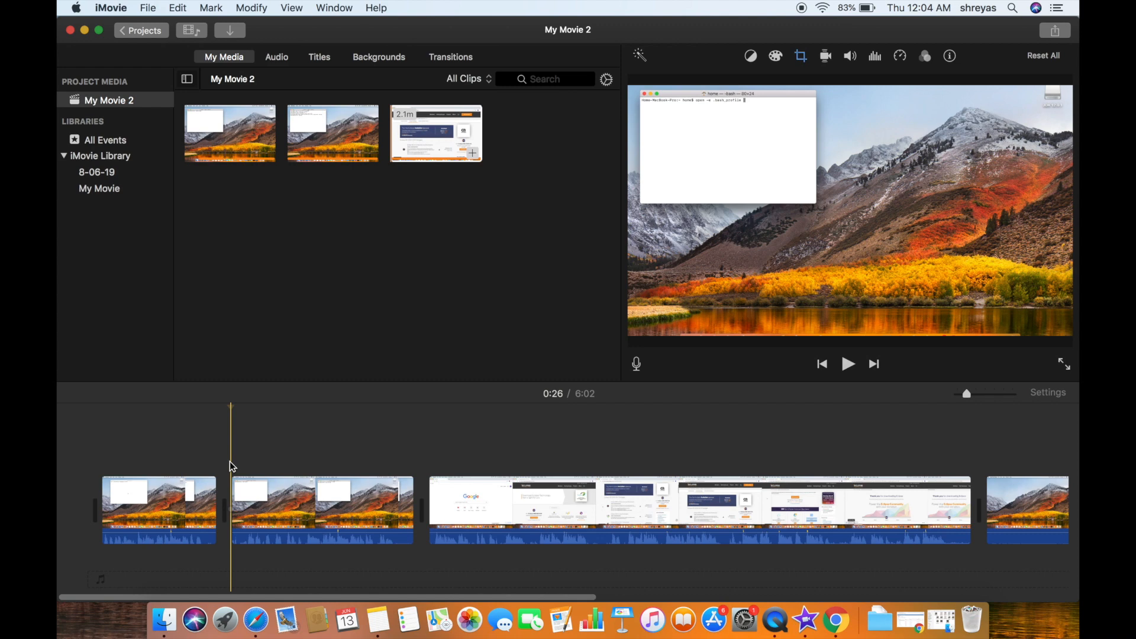
Enlarge the timeline, play through the second clip to find the cut point, and split it at 0:43.
{"action": "left_click", "coordinate": [285, 496]}
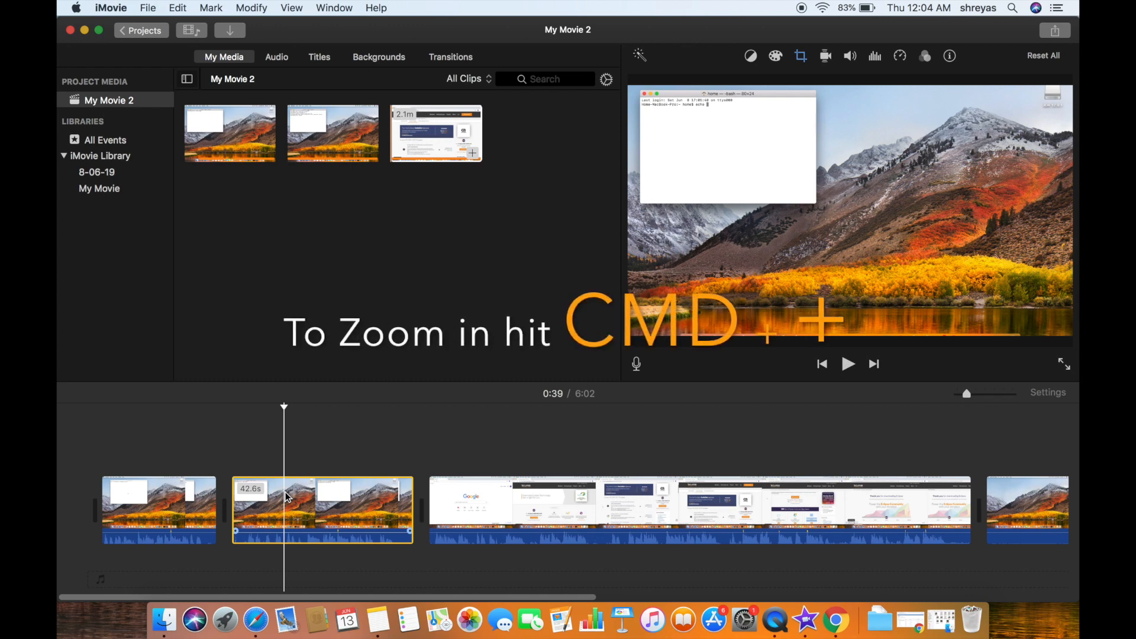
{"action": "key", "text": "super+plus"}
{"action": "key", "text": "super+plus"}
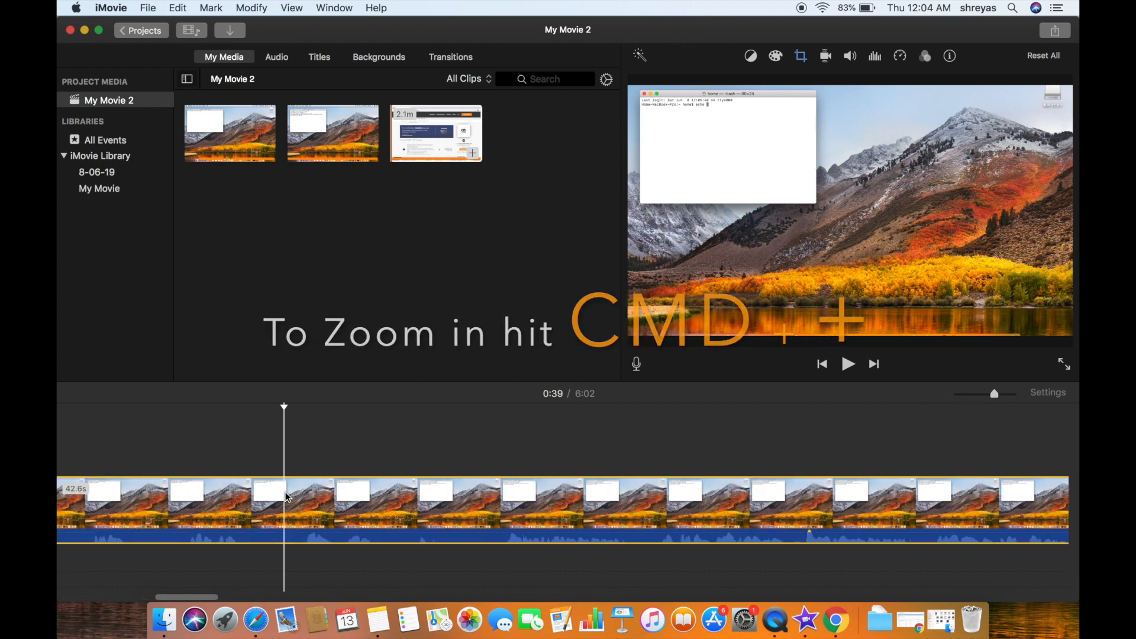
{"action": "key", "text": "space"}
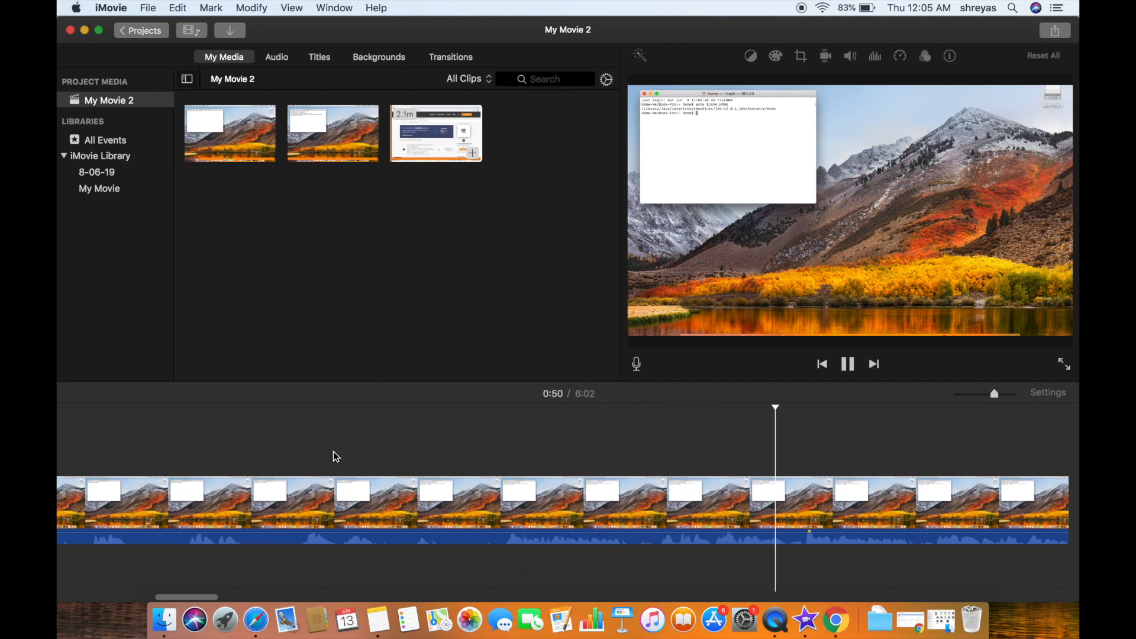
{"action": "key", "text": "space"}
{"action": "left_click", "coordinate": [472, 455]}
{"action": "left_click", "coordinate": [459, 491]}
{"action": "key", "text": "space"}
{"action": "double_click", "coordinate": [459, 493]}
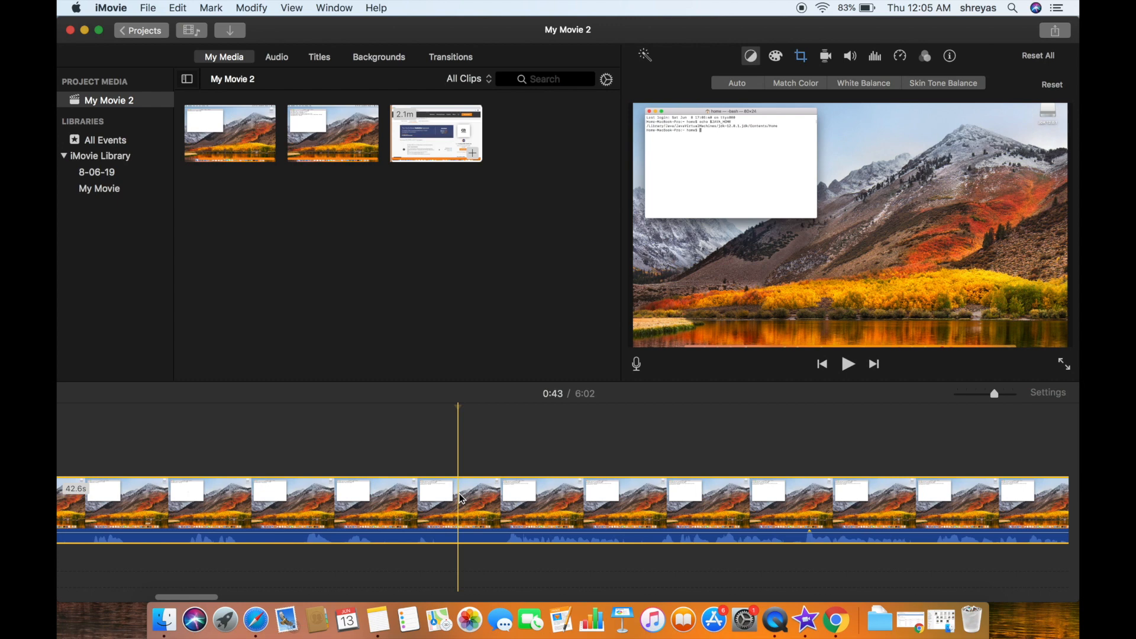
{"action": "key", "text": "super+b"}
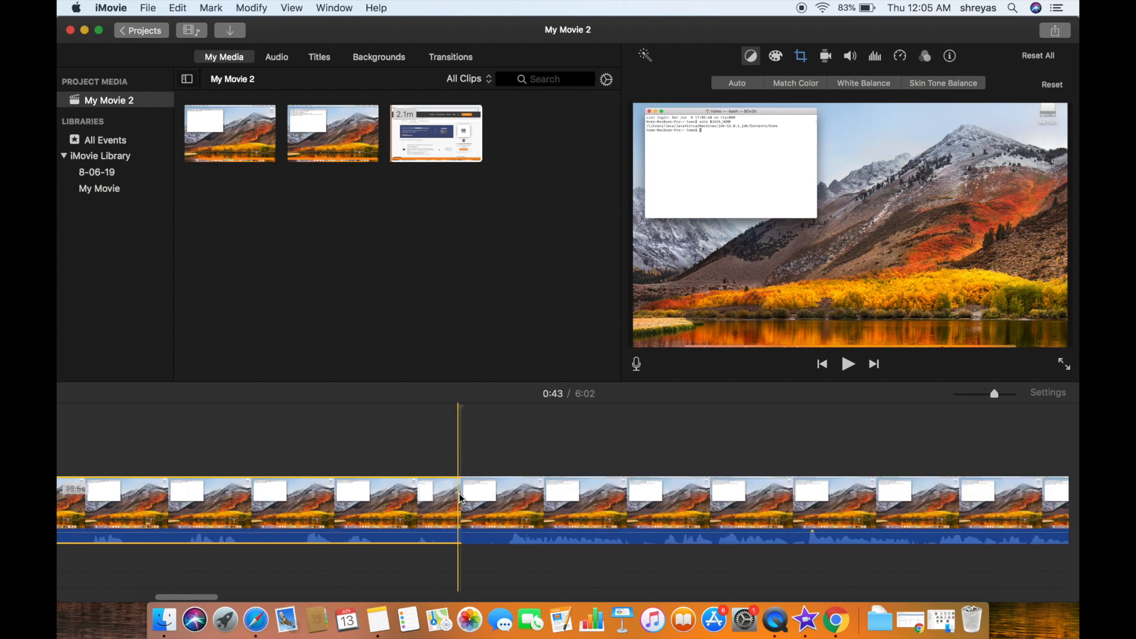
Split the clip just after the 0:43 cut once more and delete the 0.7 s piece in between.
{"action": "left_click", "coordinate": [489, 493]}
{"action": "right_click", "coordinate": [489, 493]}
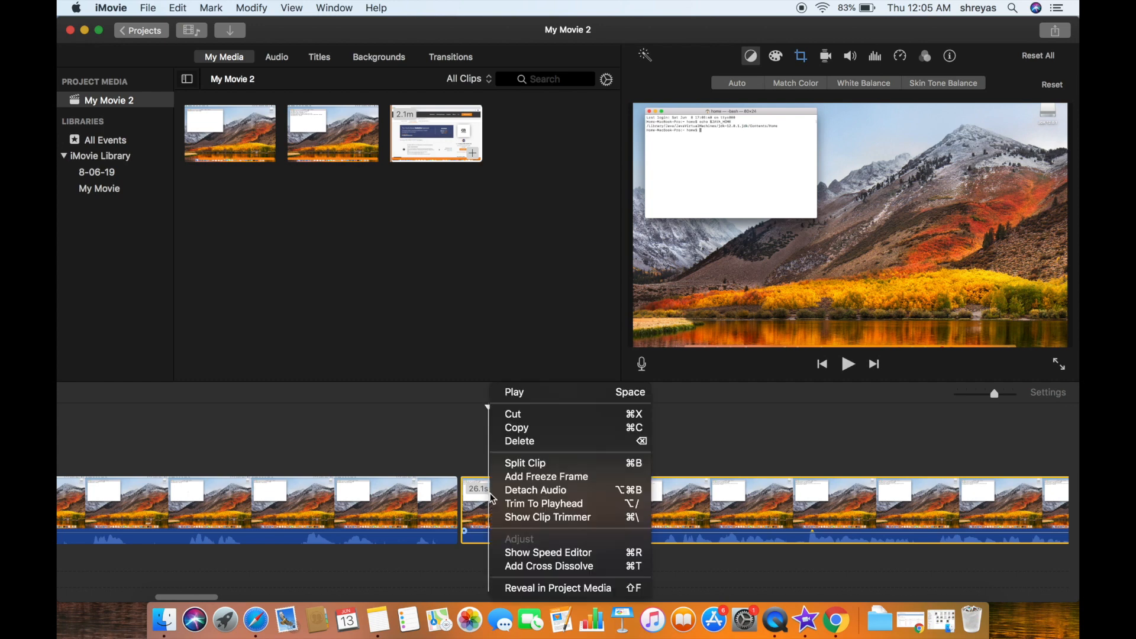
{"action": "left_click", "coordinate": [512, 464]}
{"action": "left_click", "coordinate": [482, 508]}
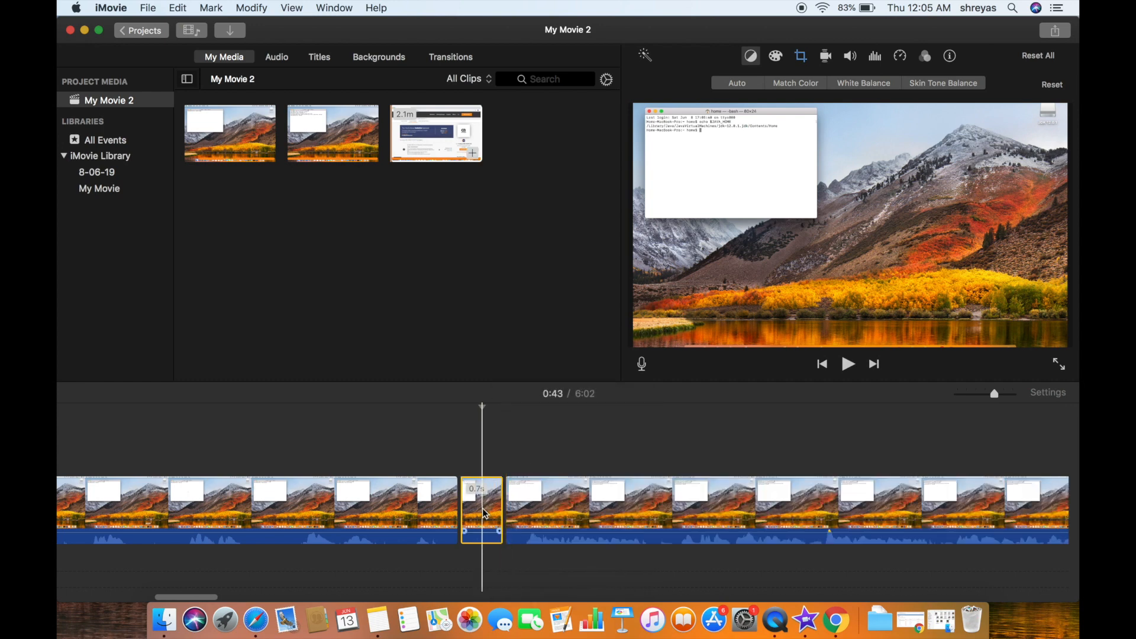
{"action": "key", "text": "Delete"}
Set the second timeline clip's speed to Fast at 8x and play back the result.
{"action": "scroll", "coordinate": [401, 448], "scroll_direction": "left", "scroll_amount": 10}
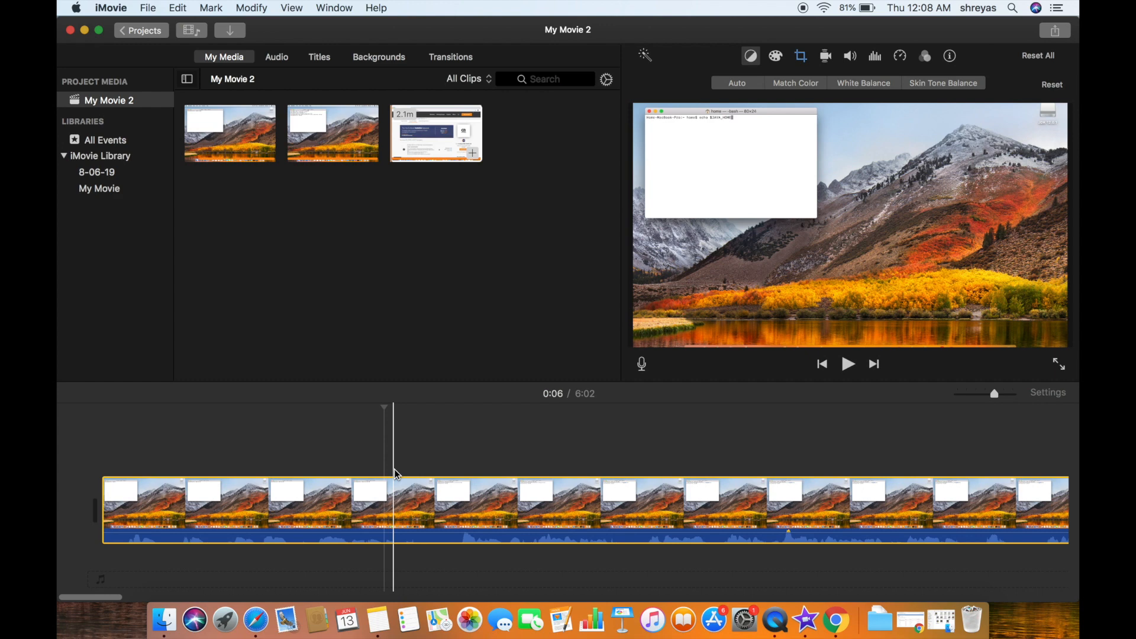
{"action": "scroll", "coordinate": [593, 463], "scroll_direction": "right", "scroll_amount": 5}
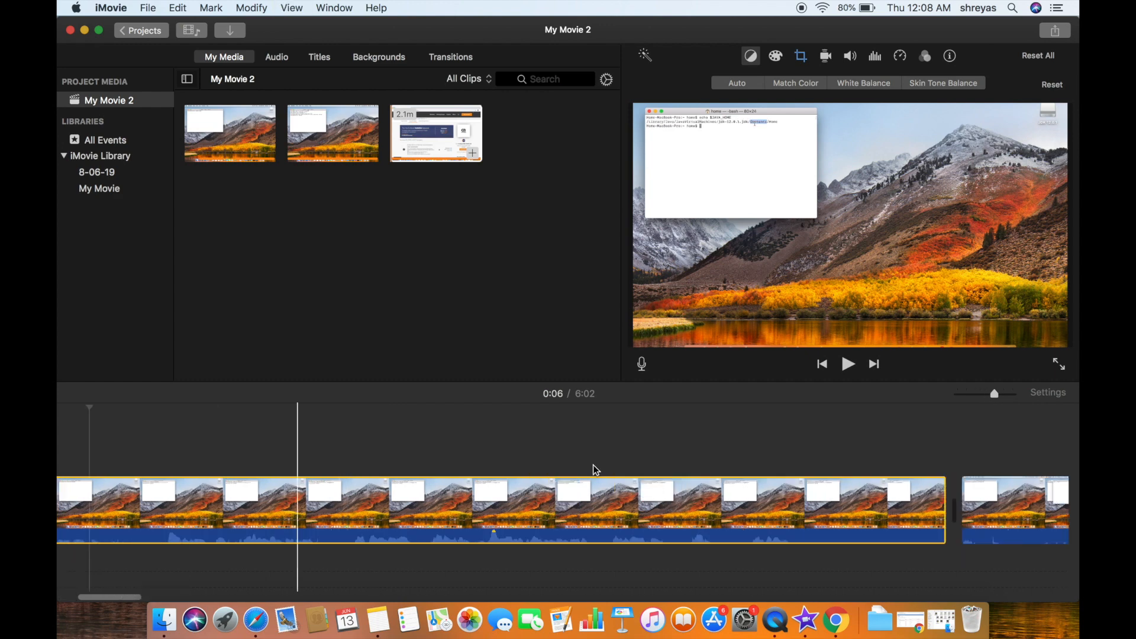
{"action": "scroll", "coordinate": [593, 464], "scroll_direction": "left", "scroll_amount": 4}
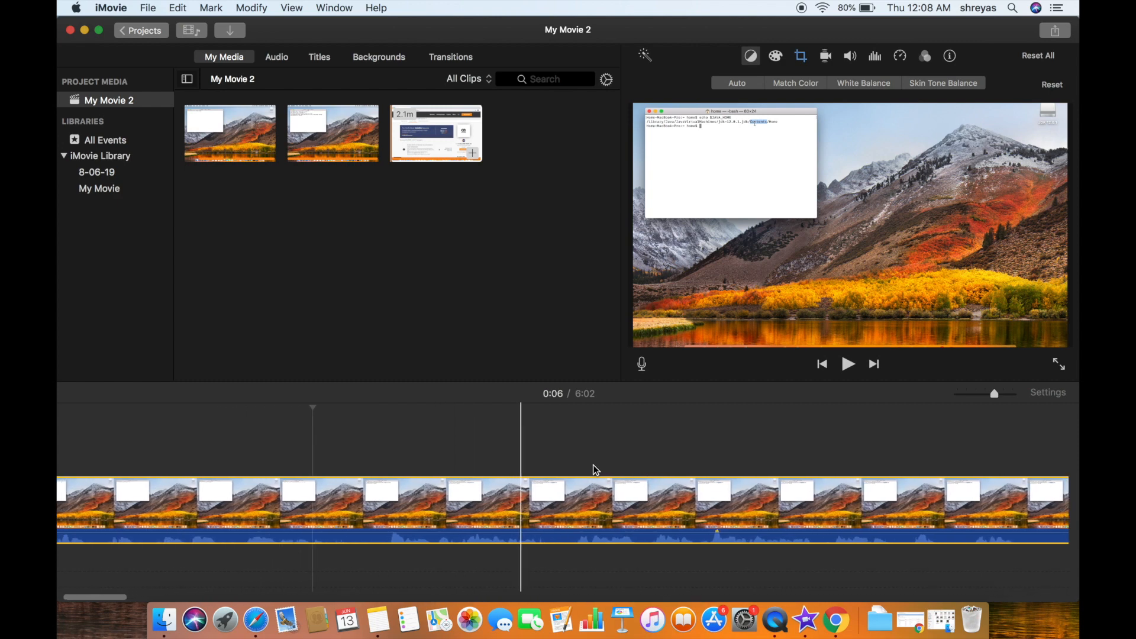
{"action": "key", "text": "super+minus"}
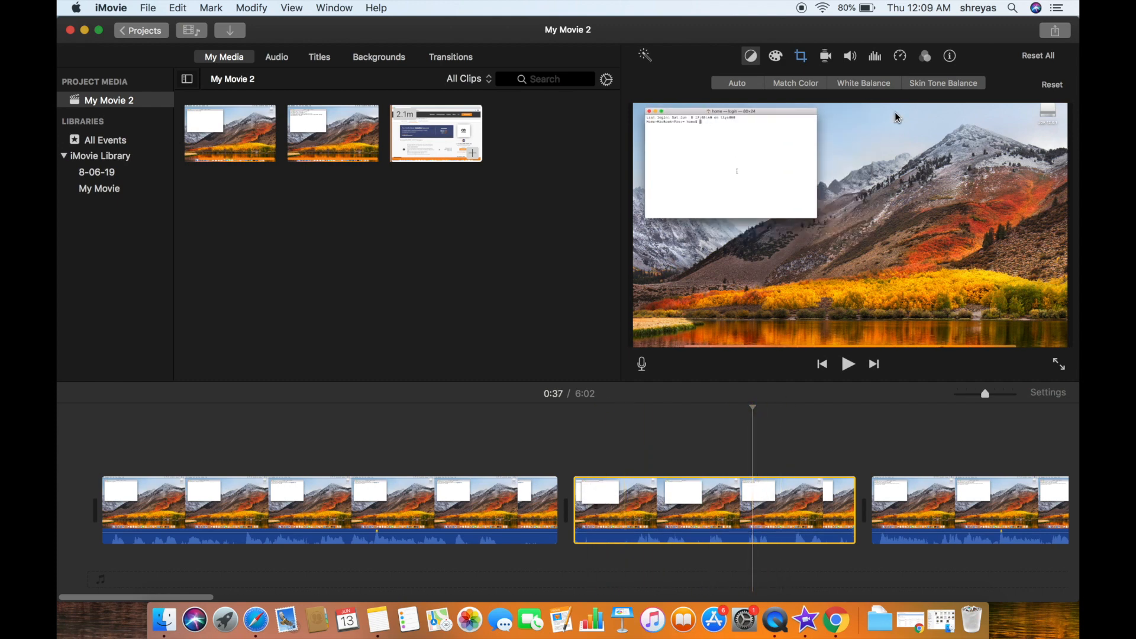
{"action": "left_click", "coordinate": [900, 56]}
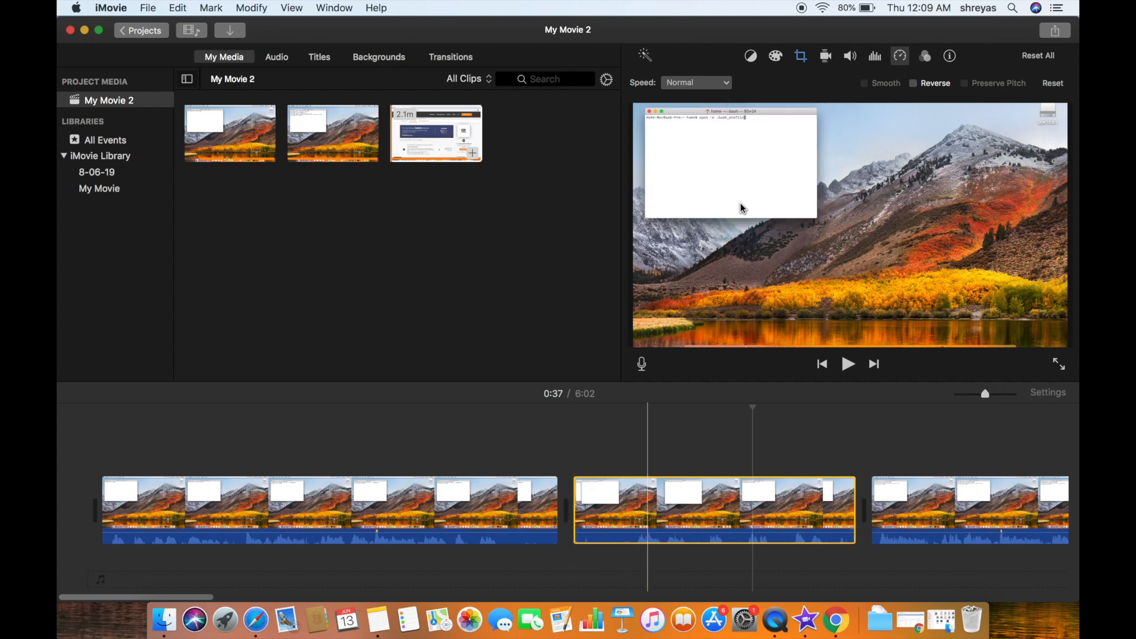
{"action": "left_click", "coordinate": [723, 84]}
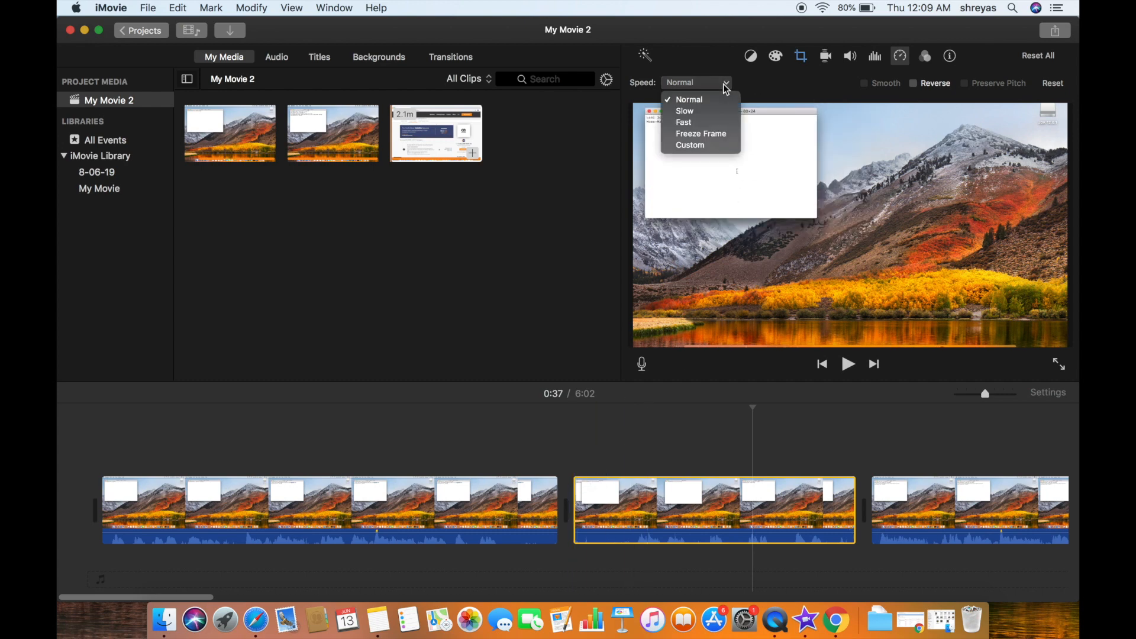
{"action": "left_click", "coordinate": [696, 123]}
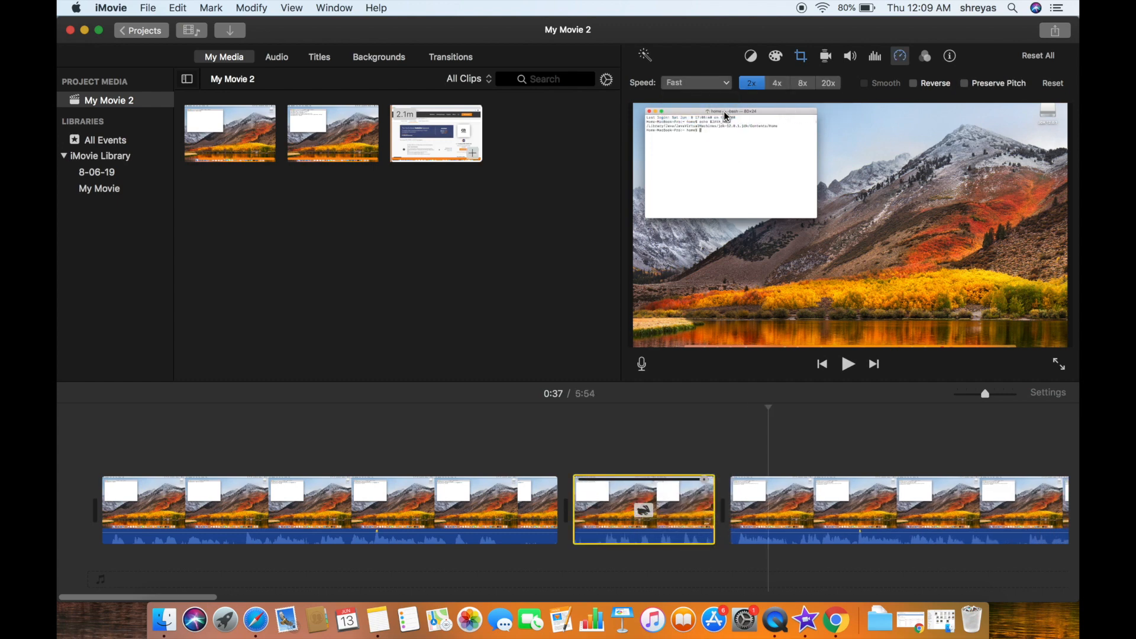
{"action": "left_click", "coordinate": [802, 82]}
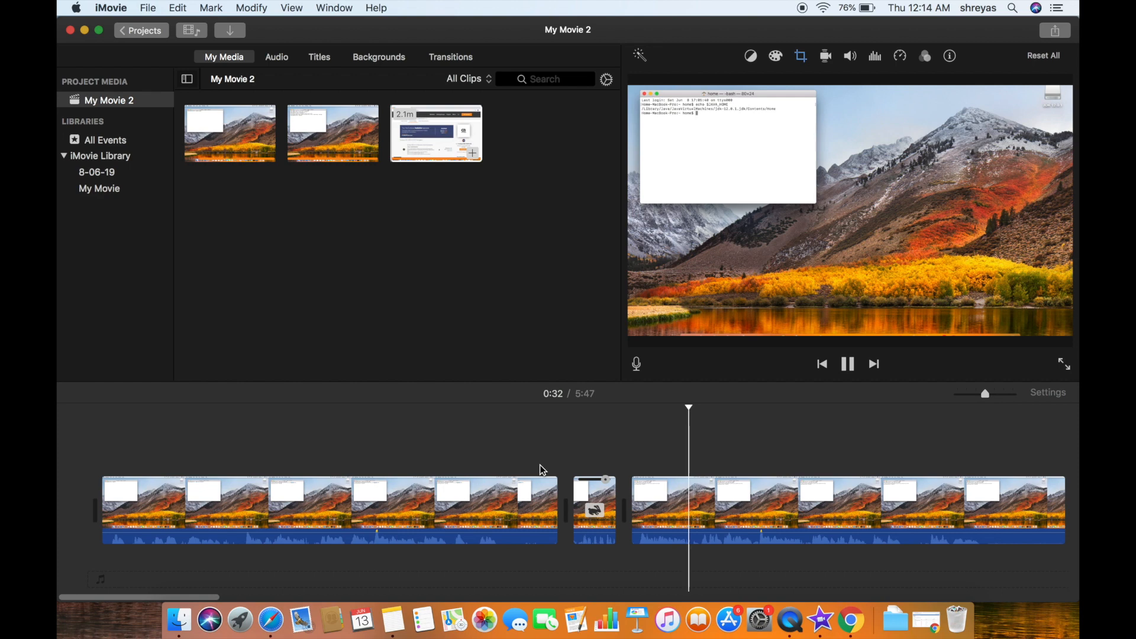
{"action": "key", "text": "space"}
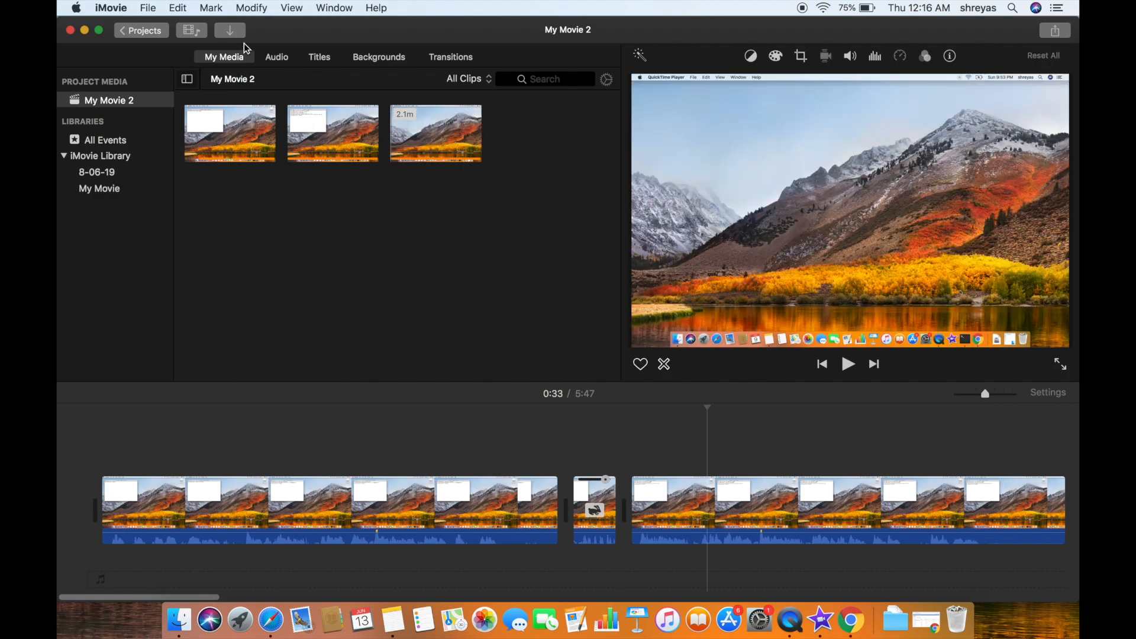
Import the image install_eclipse_mac.png from the Java Tutorials folder into Project Media.
{"action": "left_click", "coordinate": [239, 37]}
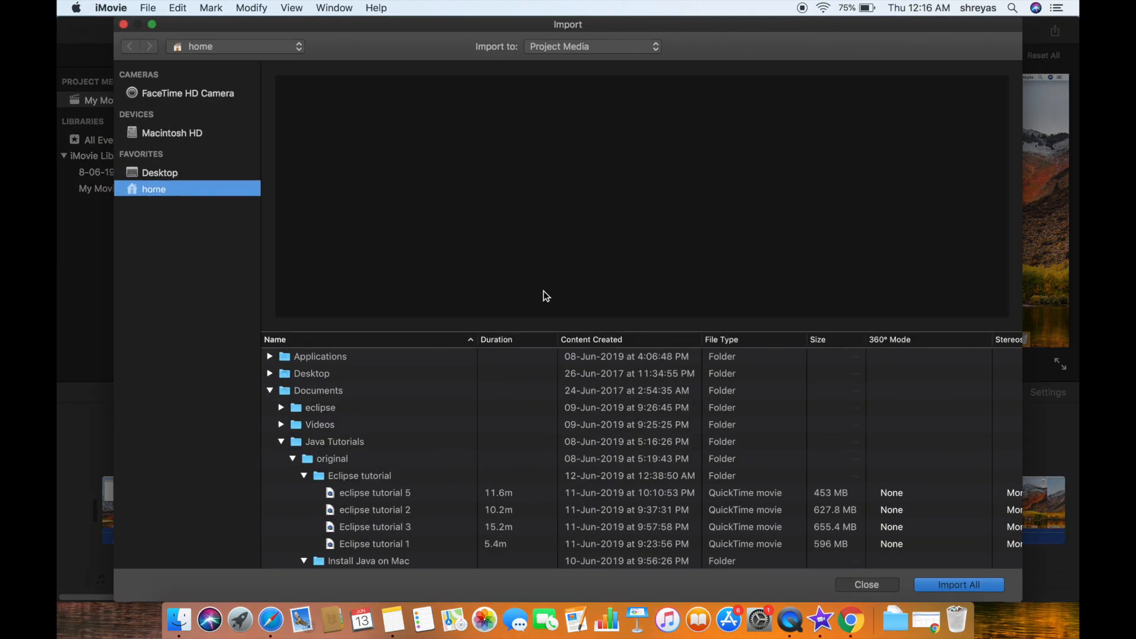
{"action": "scroll", "coordinate": [484, 410], "scroll_direction": "down", "scroll_amount": 10}
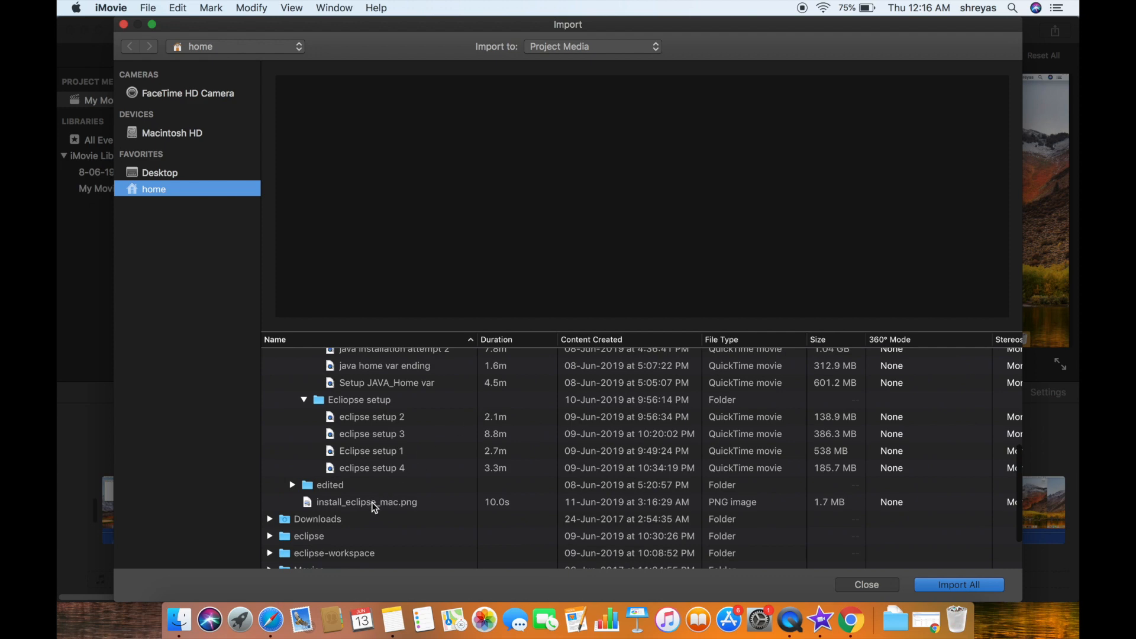
{"action": "left_click", "coordinate": [372, 502]}
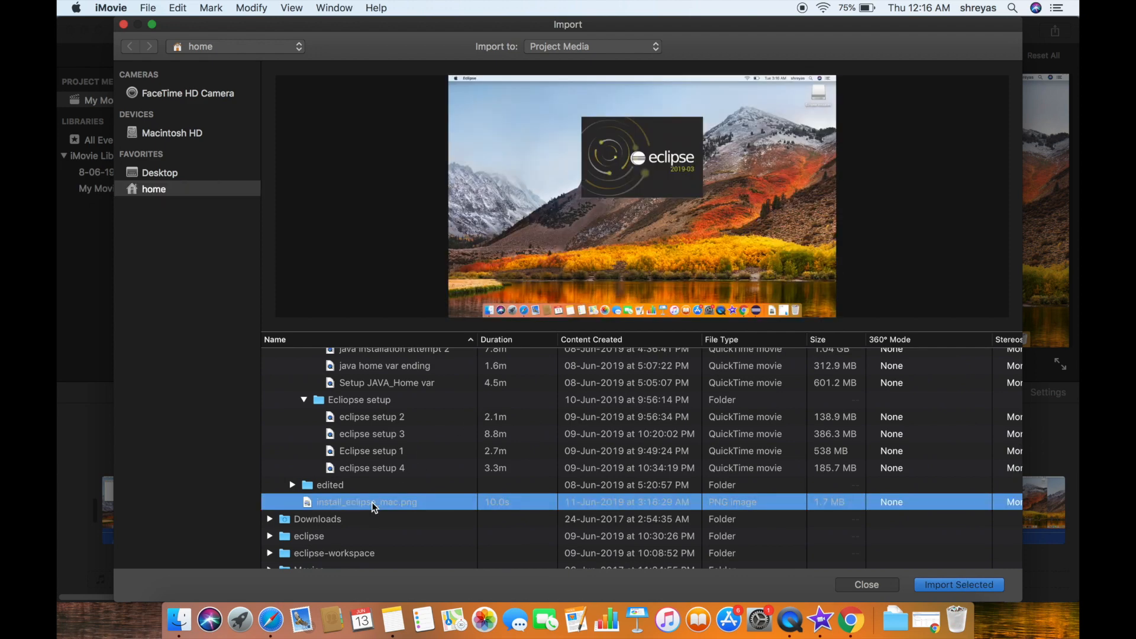
{"action": "double_click", "coordinate": [372, 502]}
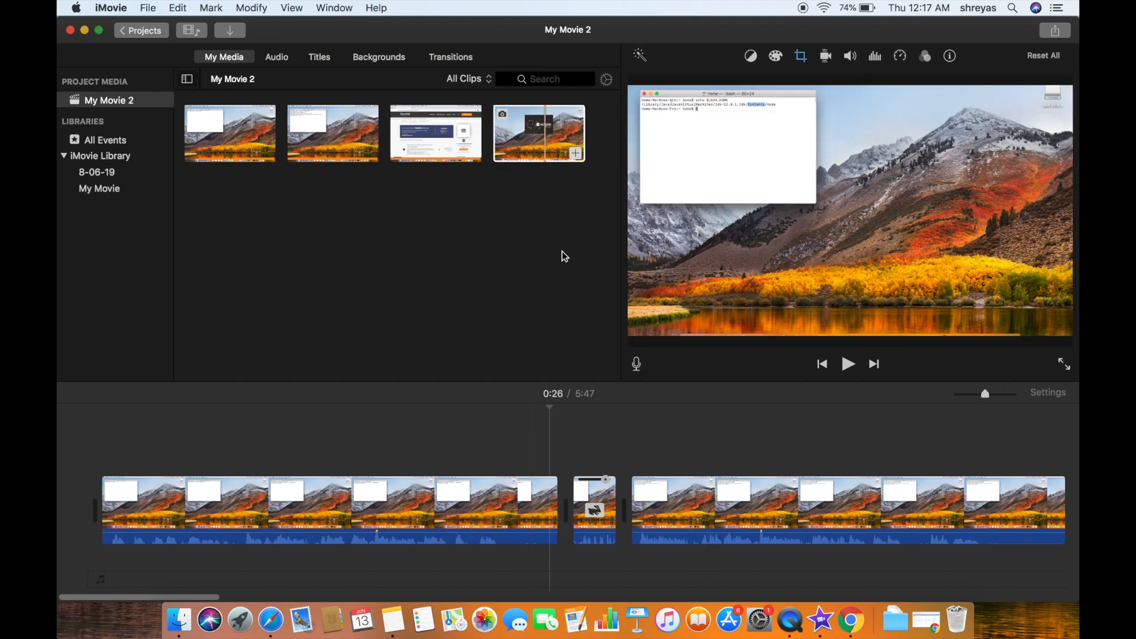
Insert the imported Eclipse image between the first and second timeline clips and play the transition into it.
{"action": "left_click", "coordinate": [525, 249]}
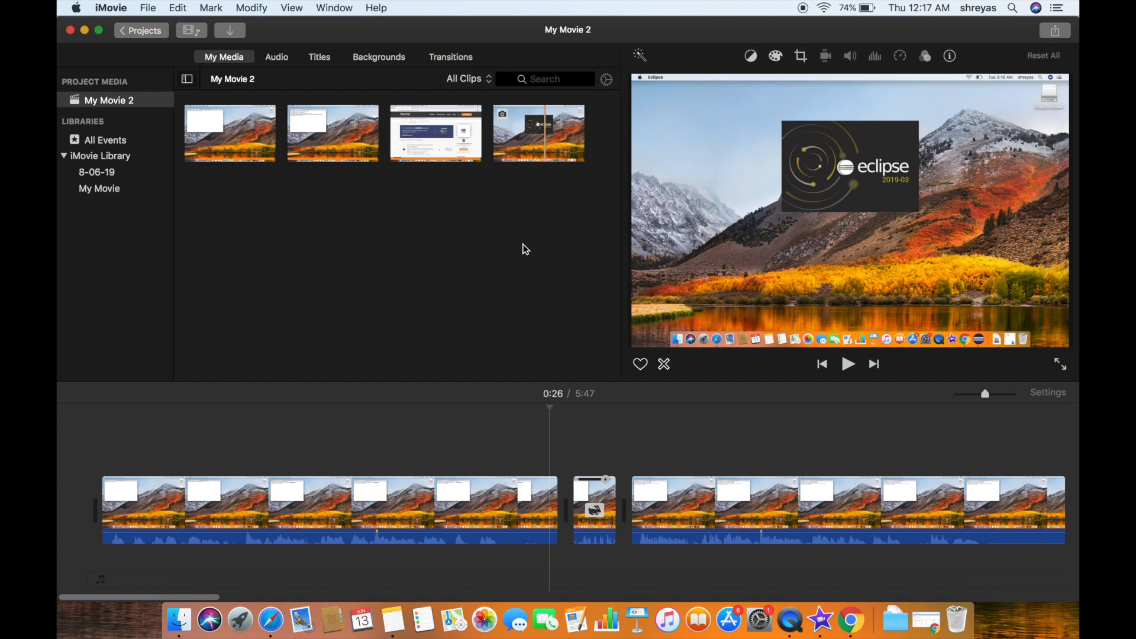
{"action": "left_click_drag", "start_coordinate": [544, 131], "coordinate": [561, 510]}
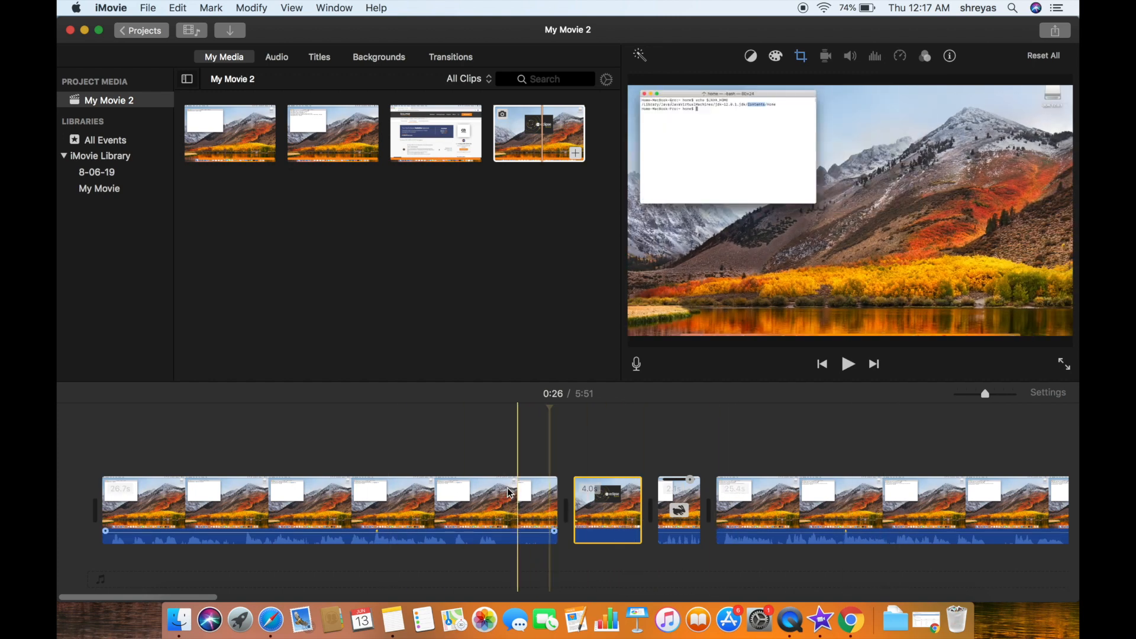
{"action": "left_click", "coordinate": [453, 484]}
{"action": "key", "text": "space"}
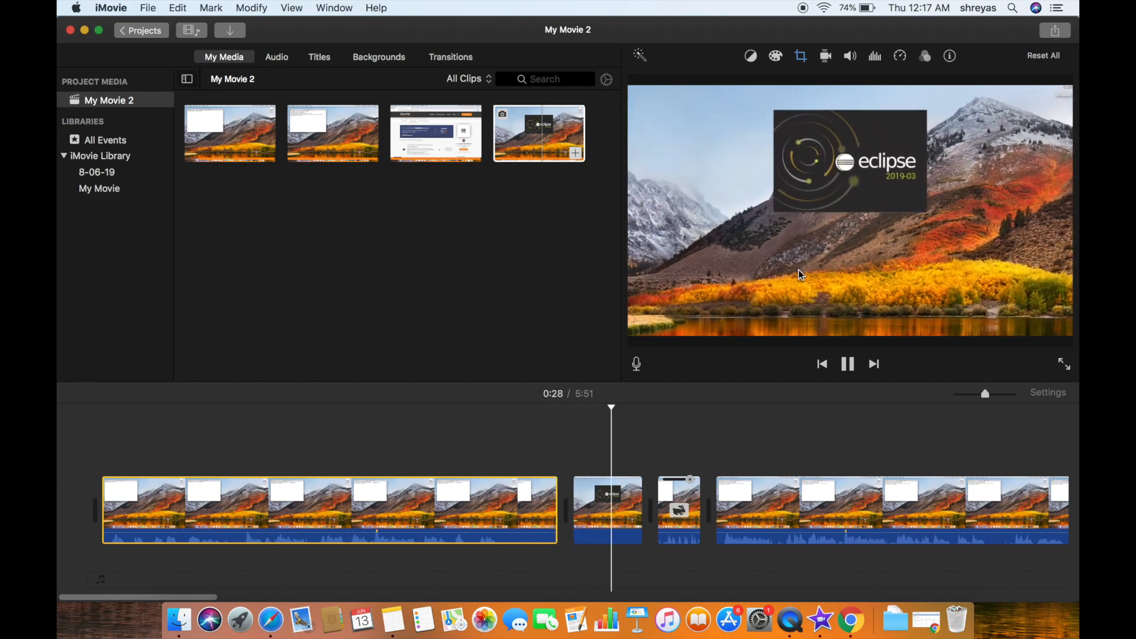
Set the crop style of the Eclipse image in the timeline to Fit and play back the result.
{"action": "key", "text": "space"}
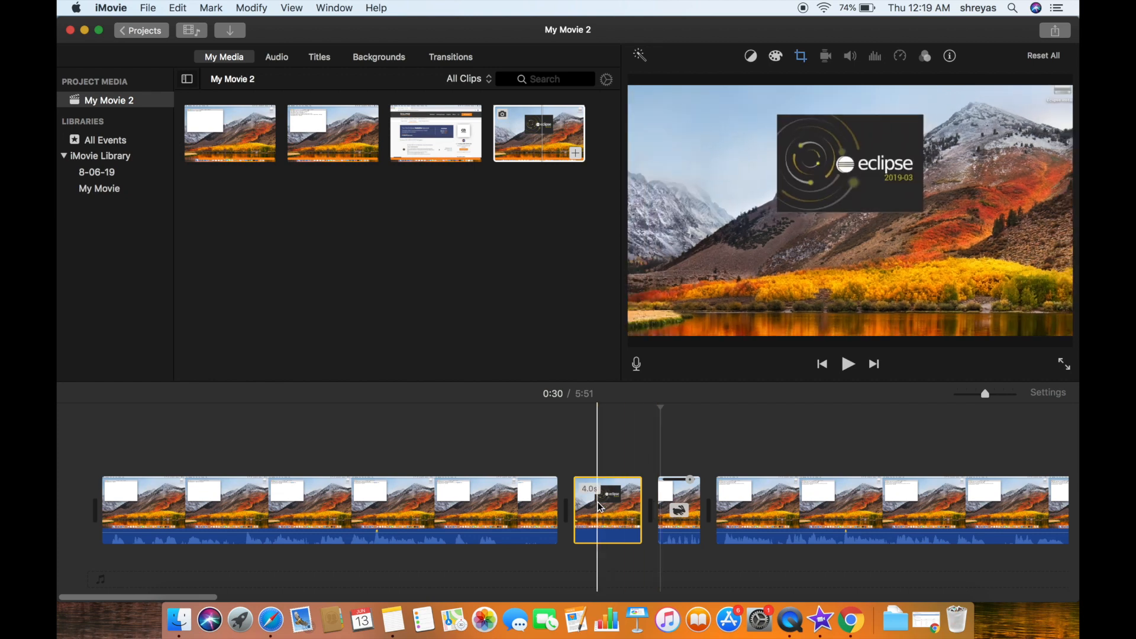
{"action": "left_click", "coordinate": [615, 509]}
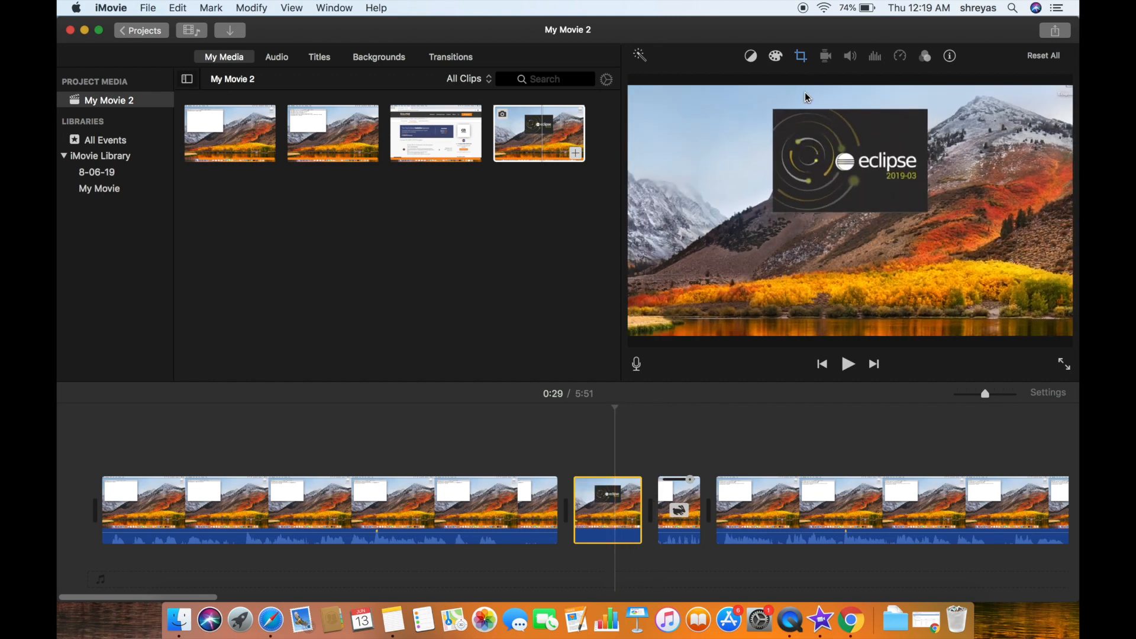
{"action": "left_click", "coordinate": [803, 61]}
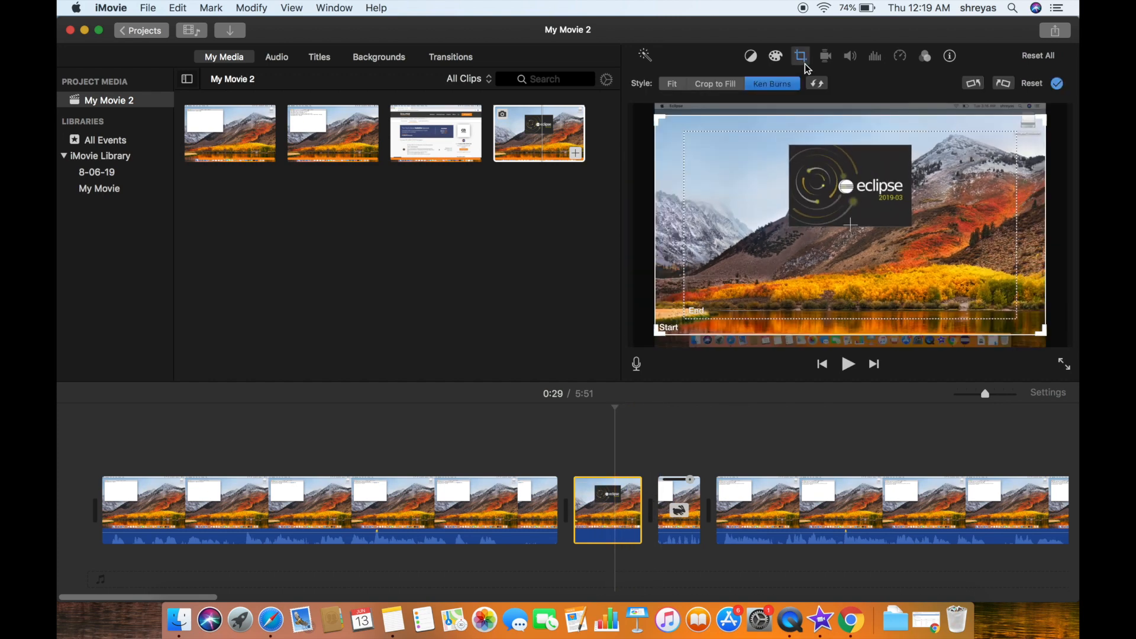
{"action": "left_click", "coordinate": [674, 84]}
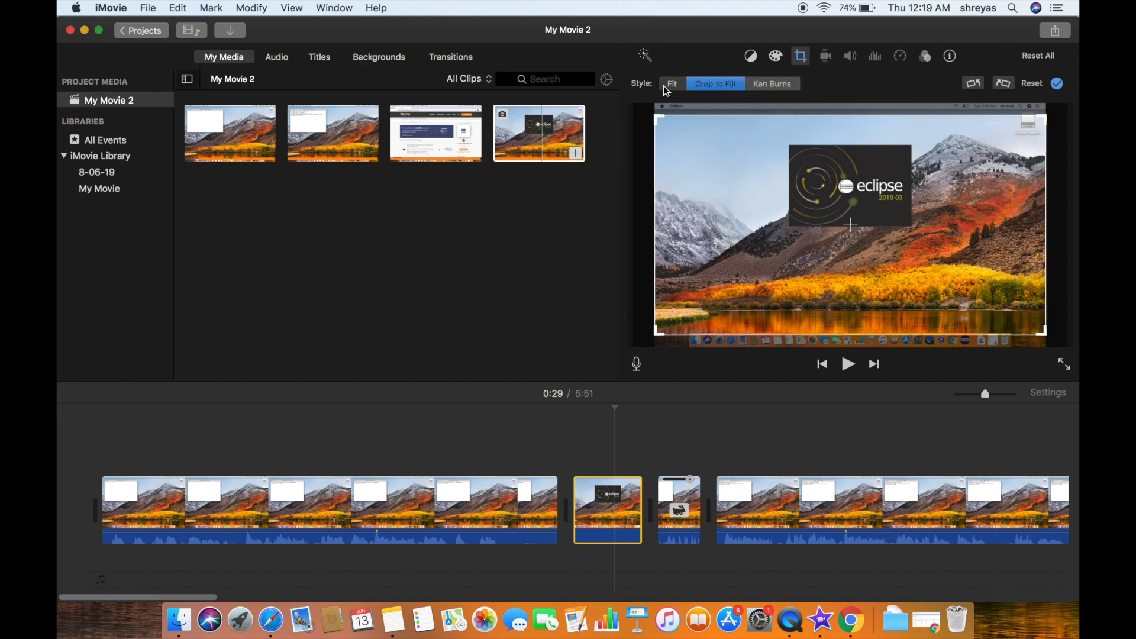
{"action": "left_click", "coordinate": [705, 83]}
{"action": "left_click", "coordinate": [677, 89]}
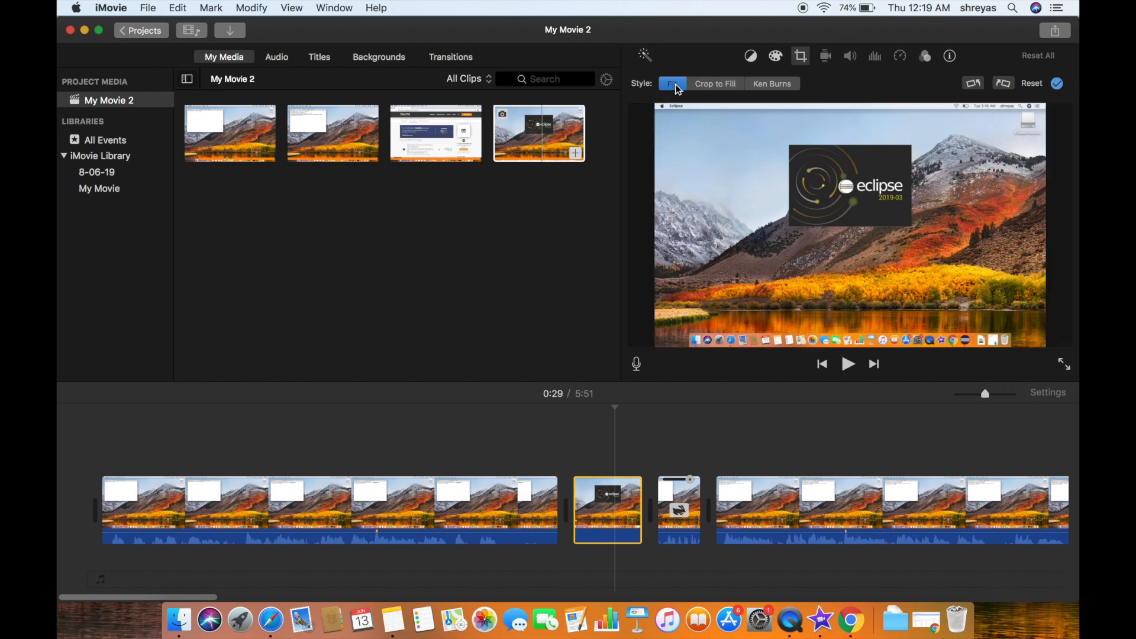
{"action": "left_click", "coordinate": [533, 438]}
{"action": "key", "text": "space"}
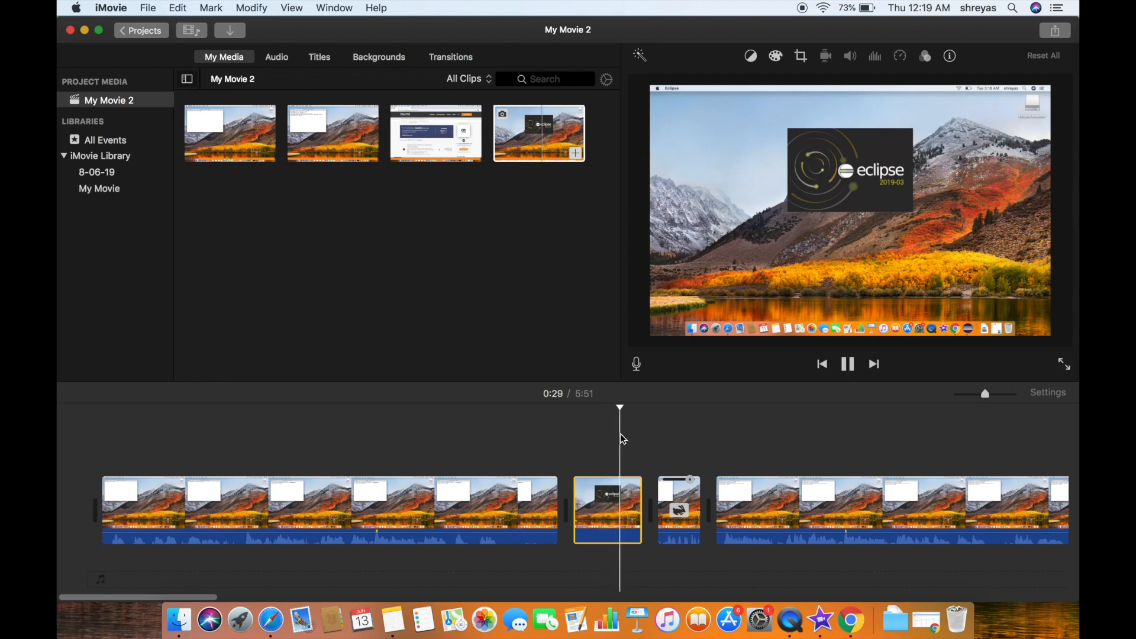
{"action": "key", "text": "space"}
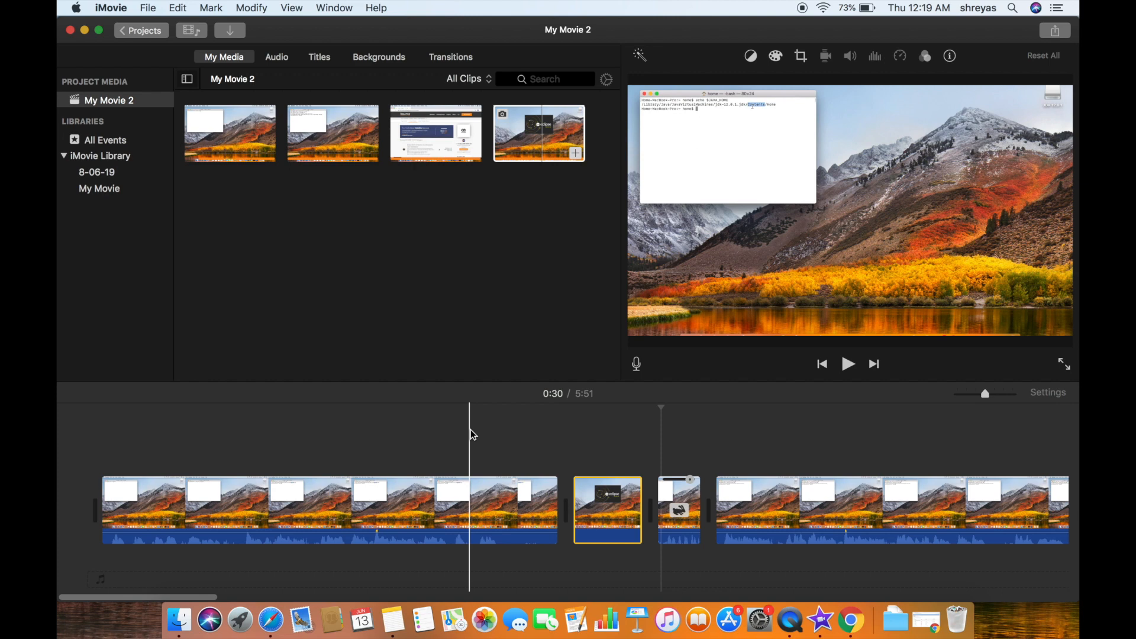
Add the White background at the very start of the timeline and play it back.
{"action": "left_click", "coordinate": [373, 59]}
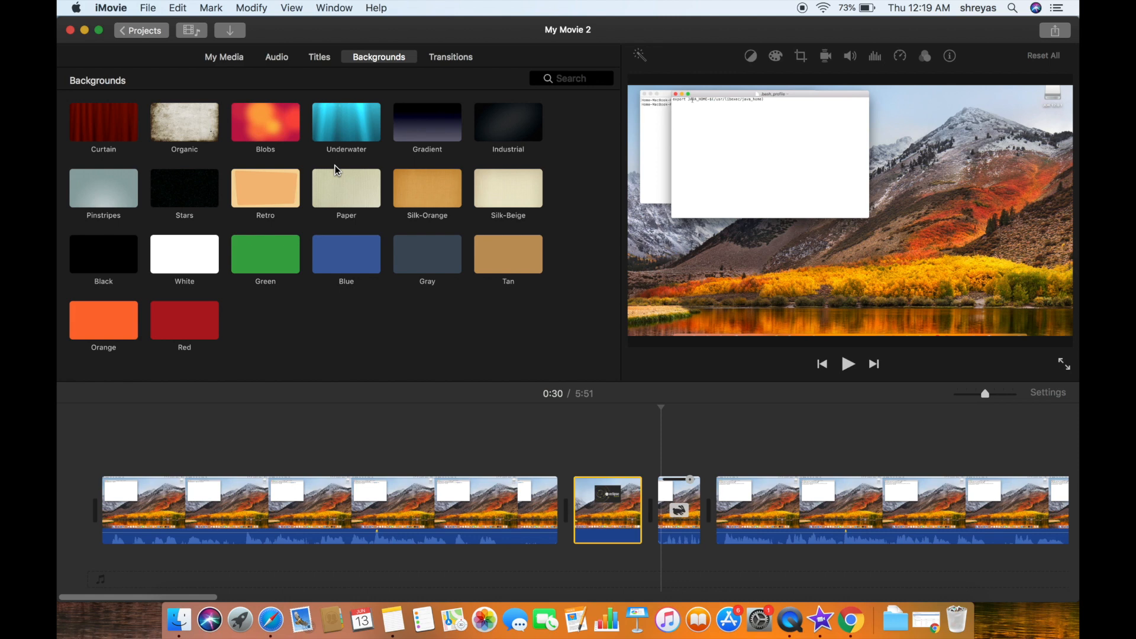
{"action": "left_click_drag", "start_coordinate": [194, 253], "coordinate": [88, 449]}
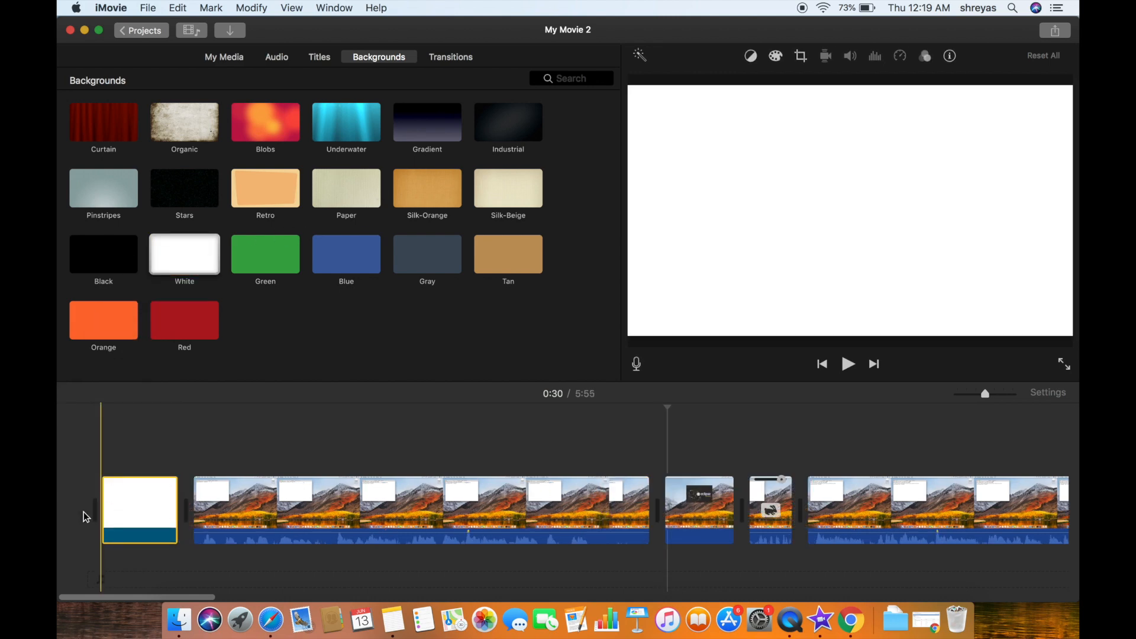
{"action": "key", "text": "space"}
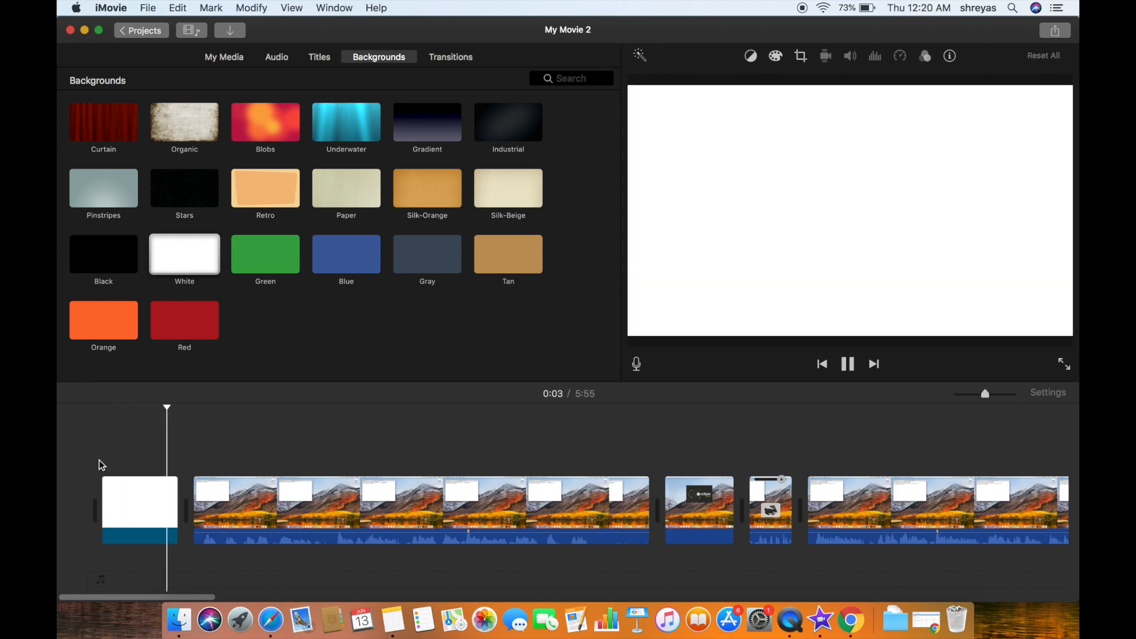
{"action": "left_click", "coordinate": [98, 460]}
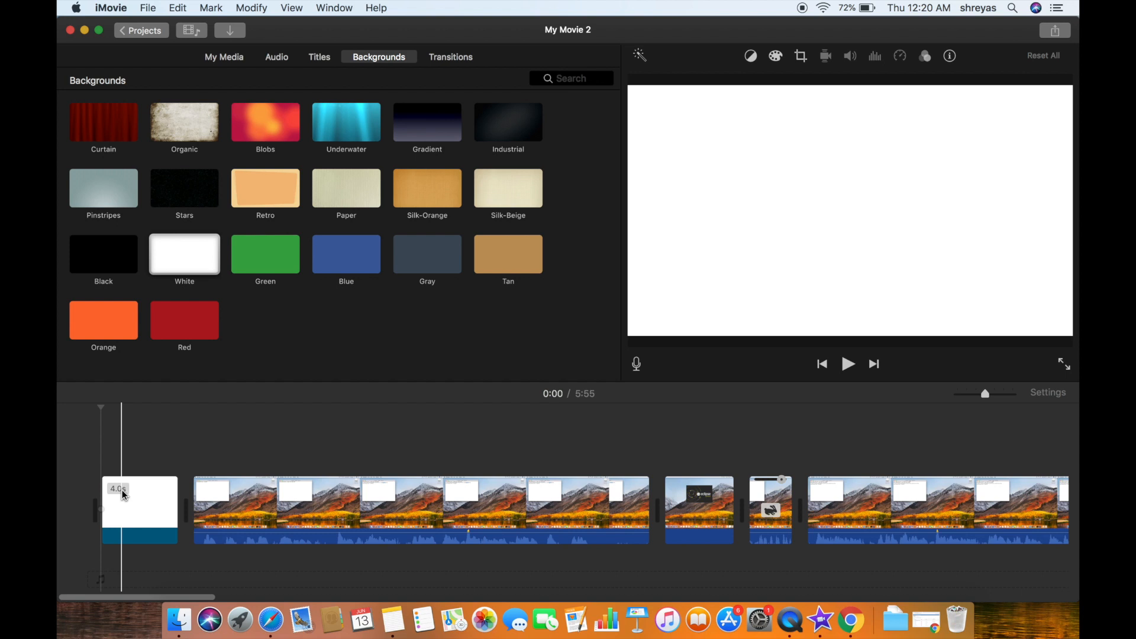
Shorten the white background clip by trimming its end and play back into the following video clip.
{"action": "left_click", "coordinate": [142, 494]}
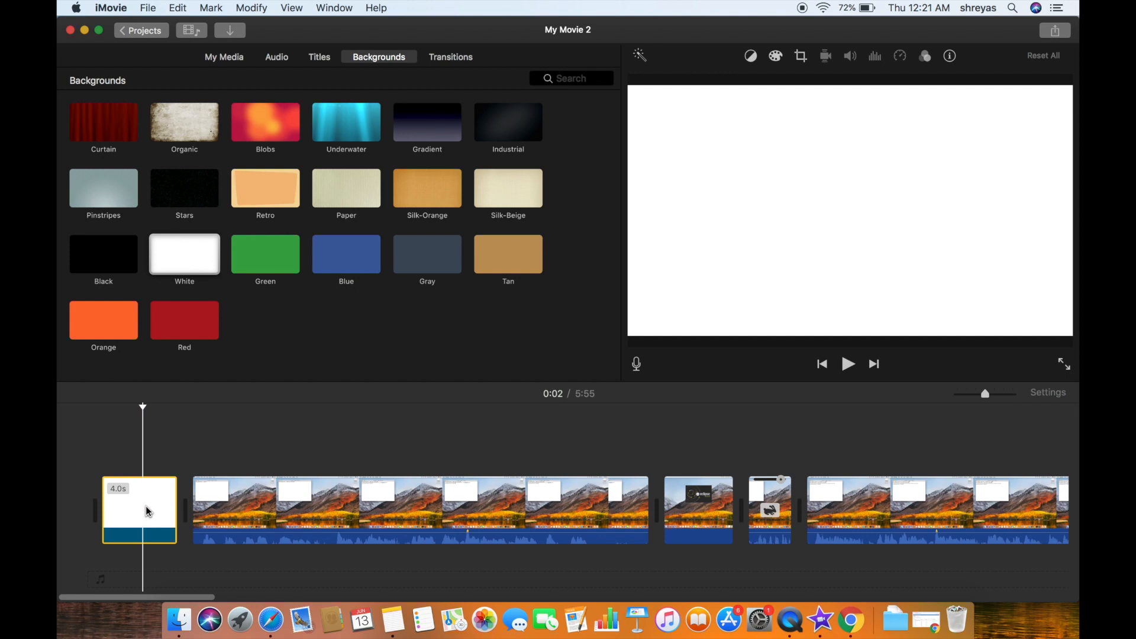
{"action": "left_click", "coordinate": [175, 495]}
{"action": "left_click_drag", "start_coordinate": [174, 495], "coordinate": [145, 502]}
{"action": "left_click_drag", "start_coordinate": [137, 501], "coordinate": [136, 503]}
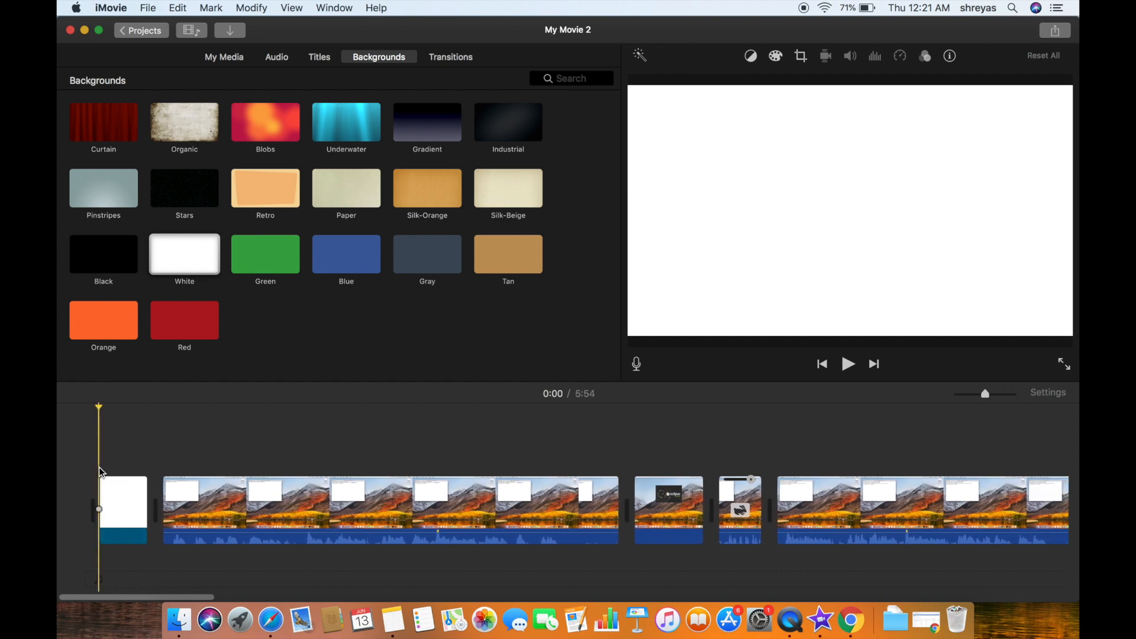
{"action": "key", "text": "space"}
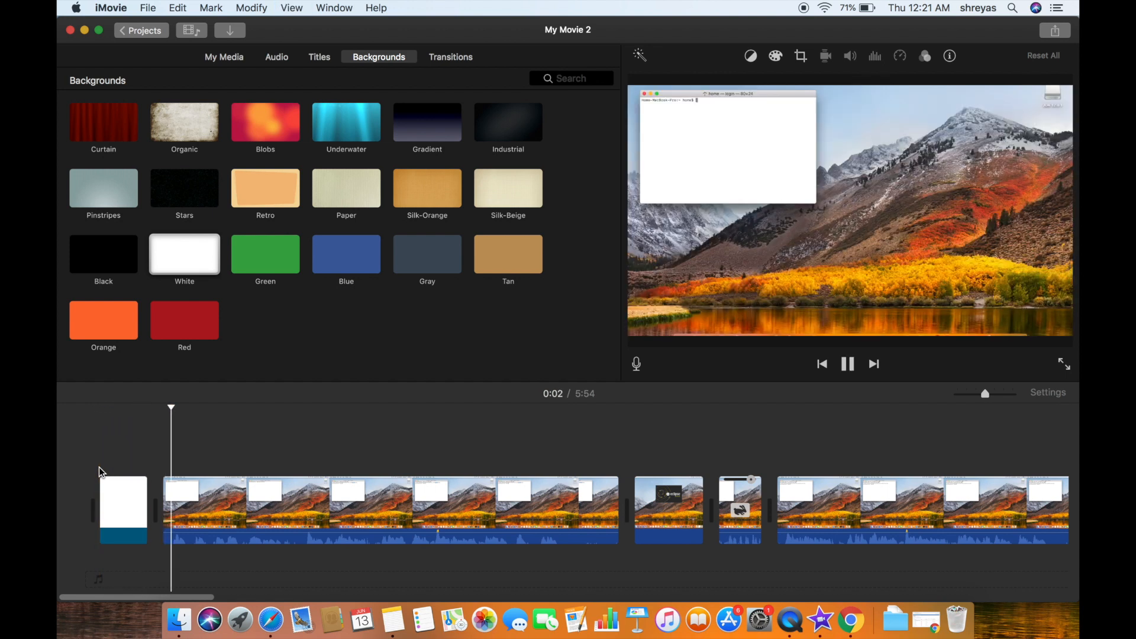
{"action": "key", "text": "space"}
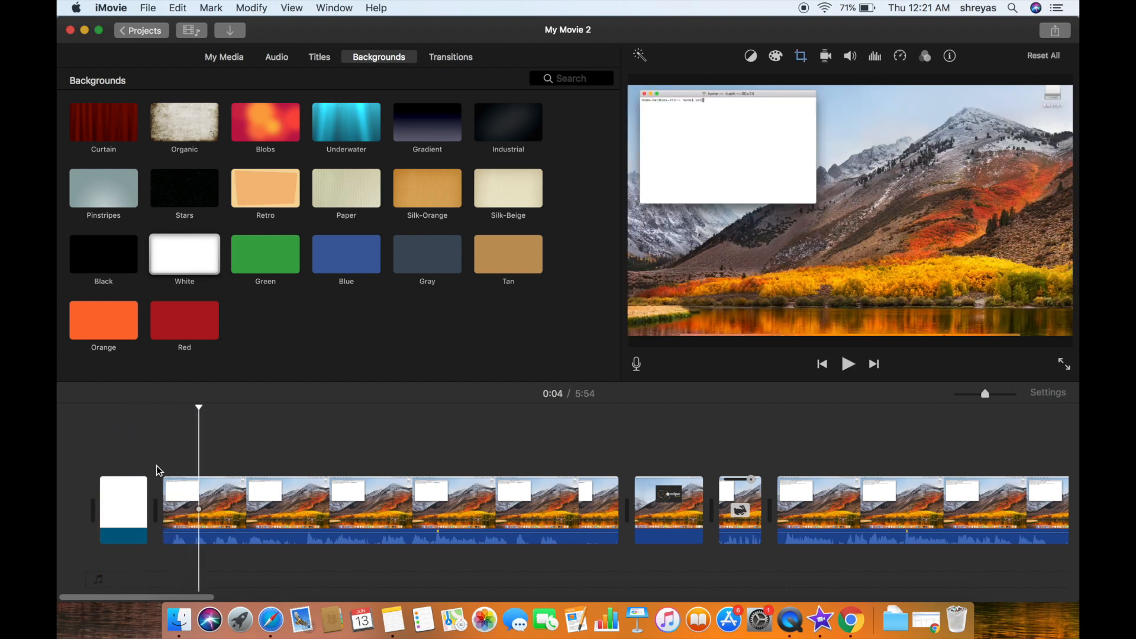
Try to shorten the first video clip after the white background by trimming its end.
{"action": "left_click", "coordinate": [394, 512]}
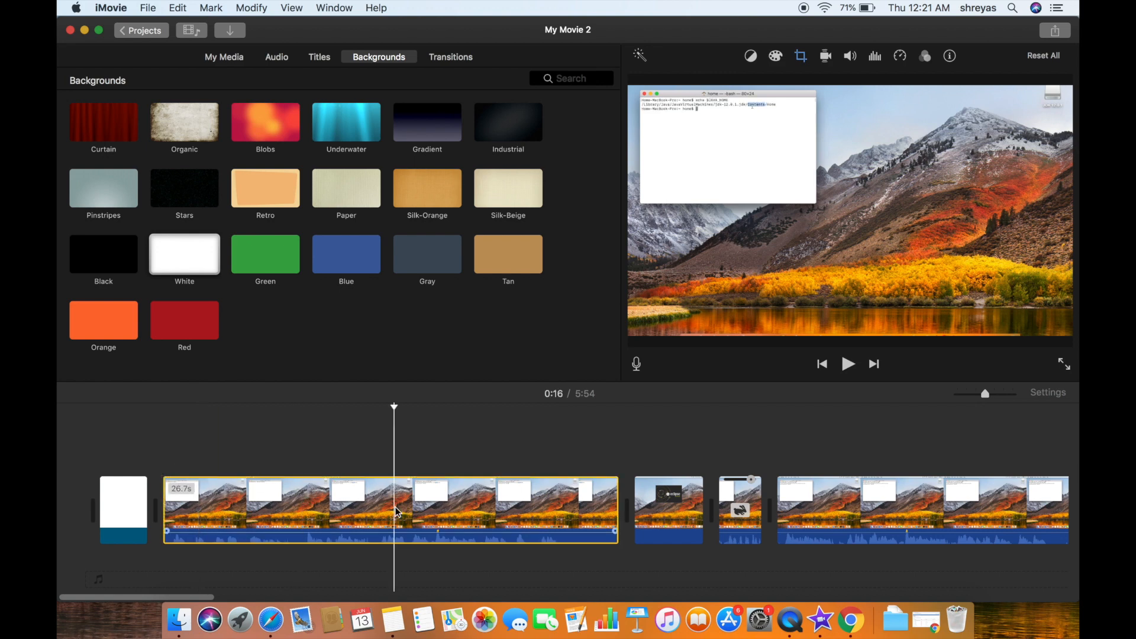
{"action": "left_click", "coordinate": [618, 510]}
{"action": "left_click_drag", "start_coordinate": [618, 510], "coordinate": [439, 507]}
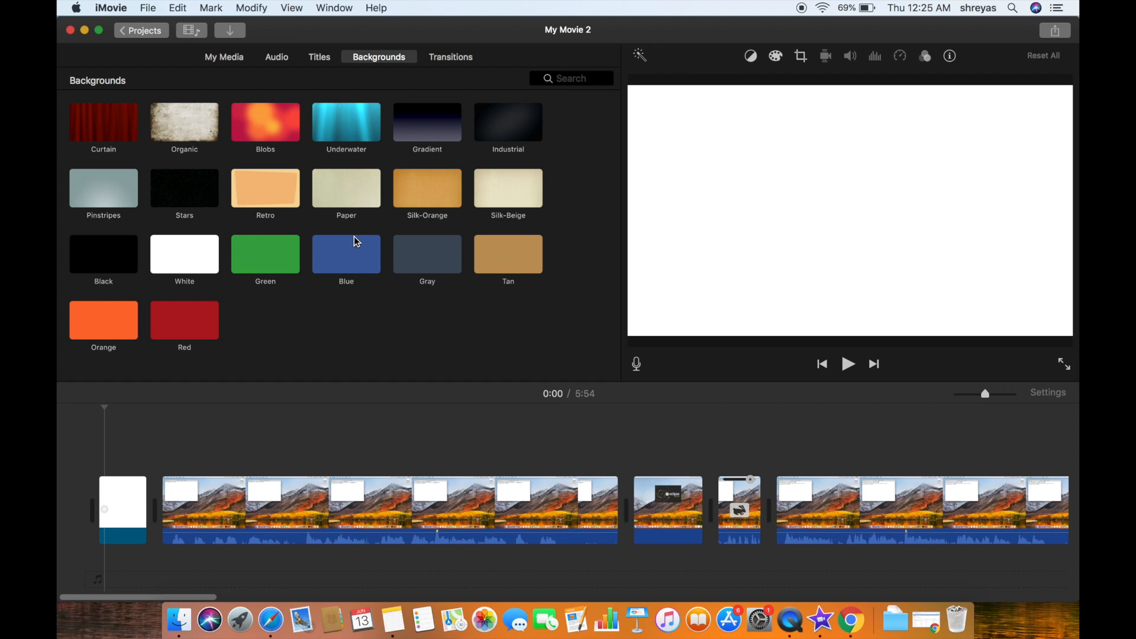
Add a Standard Lower Third title over the start of the movie and select it for editing.
{"action": "left_click", "coordinate": [318, 58]}
{"action": "left_click", "coordinate": [111, 171]}
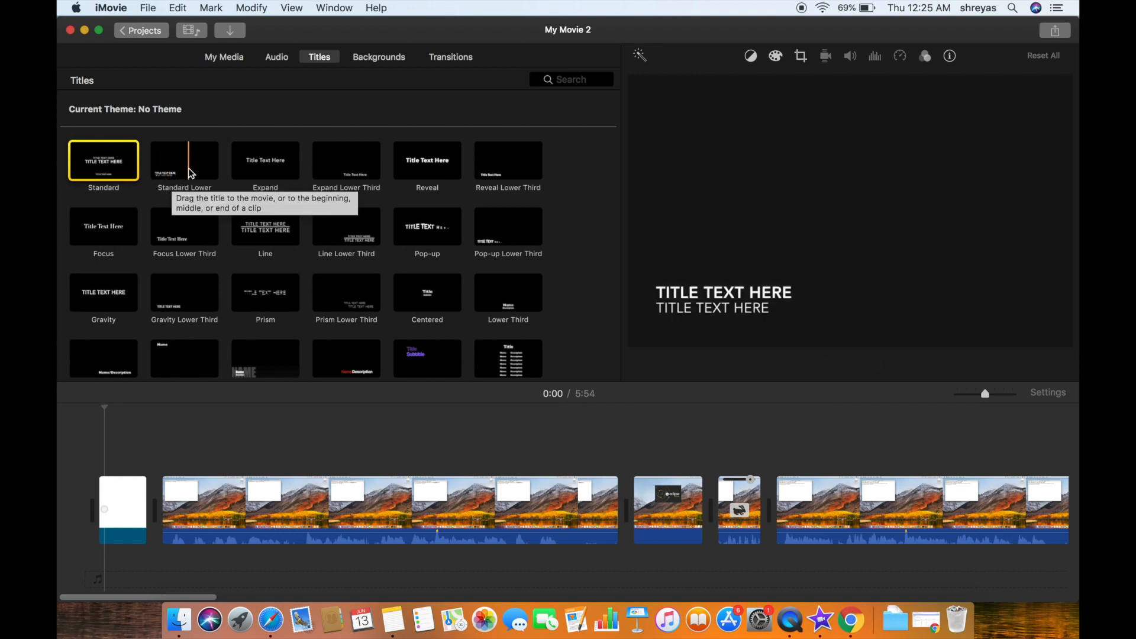
{"action": "double_click", "coordinate": [189, 169]}
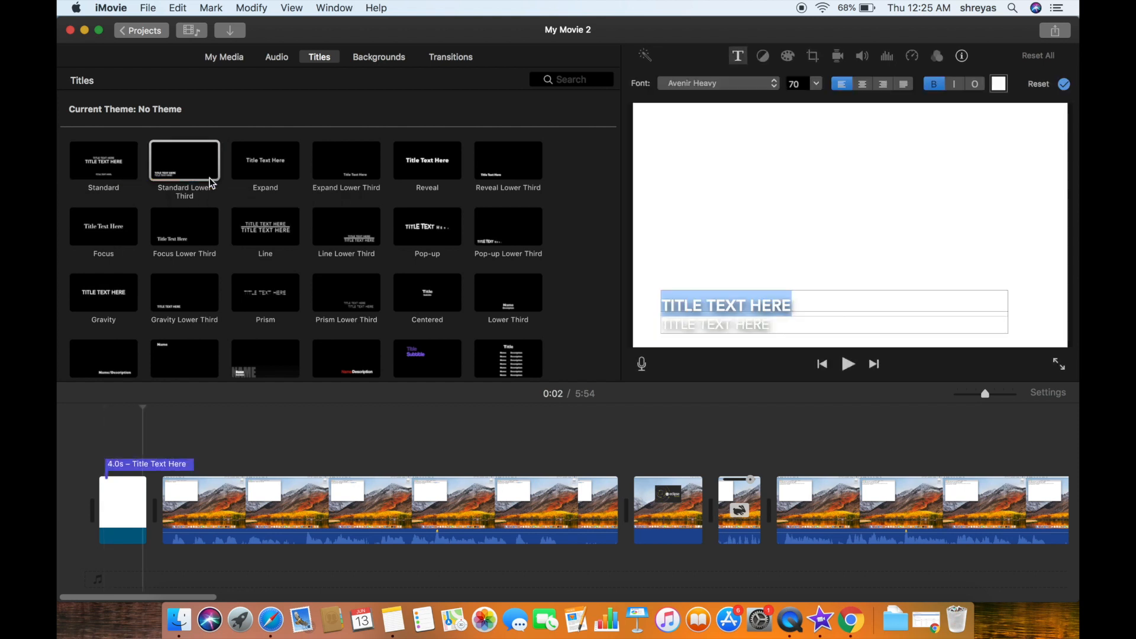
{"action": "left_click", "coordinate": [136, 469]}
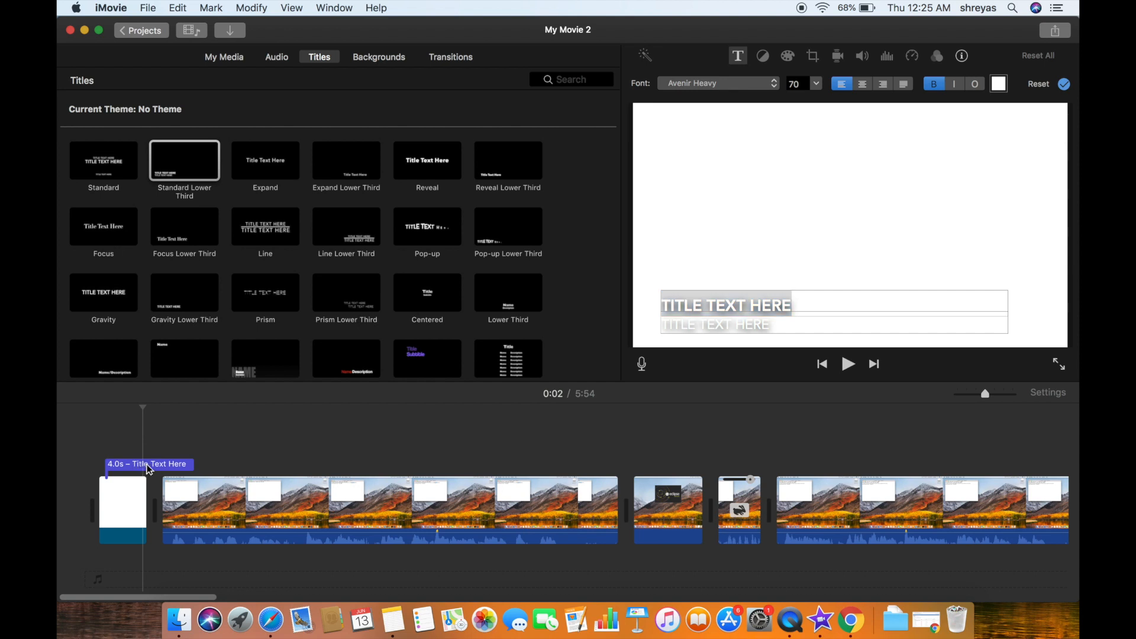
{"action": "left_click", "coordinate": [146, 464]}
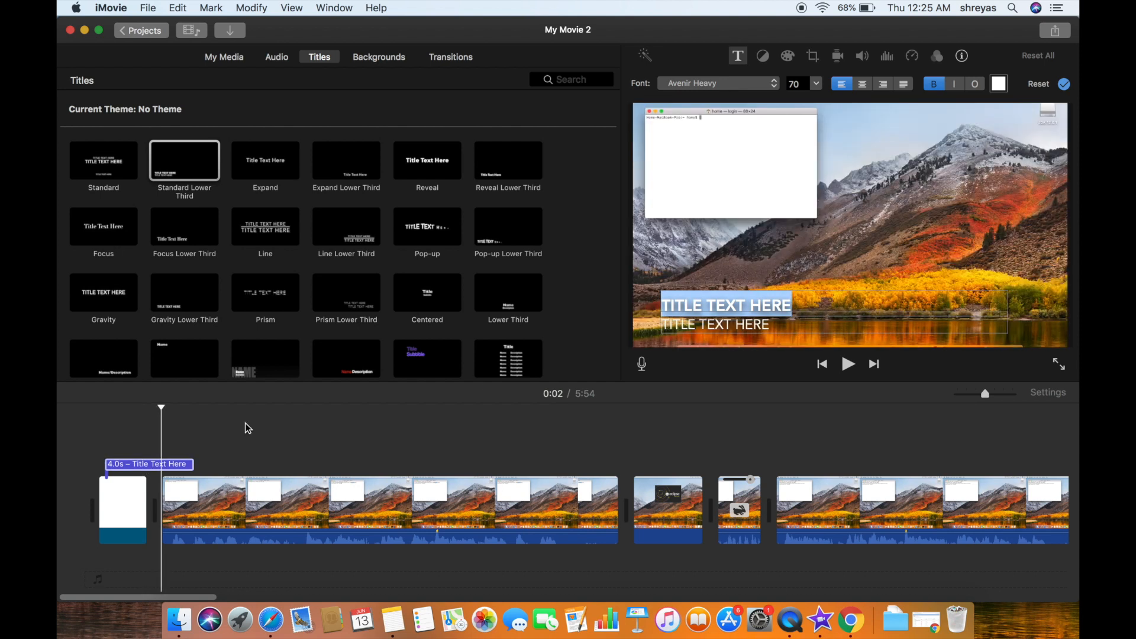
Replace the title's first line with IMOVIE TUTORIAL and clear the placeholder text of its second line.
{"action": "left_click", "coordinate": [675, 305]}
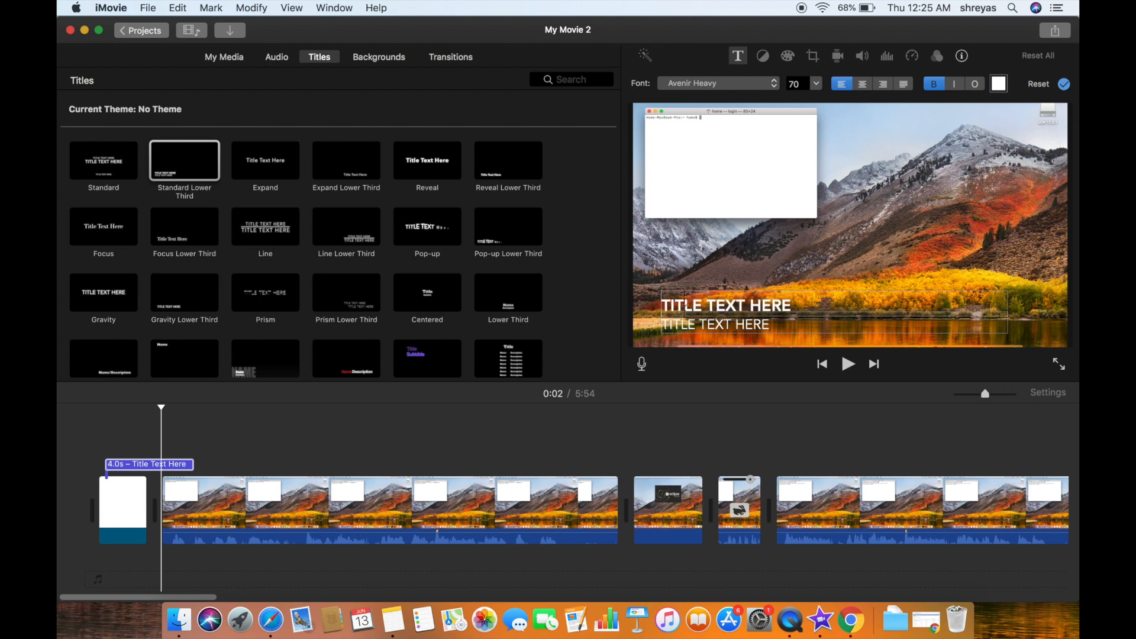
{"action": "double_click", "coordinate": [684, 307]}
{"action": "triple_click", "coordinate": [684, 307]}
{"action": "key", "text": "BackSpace"}
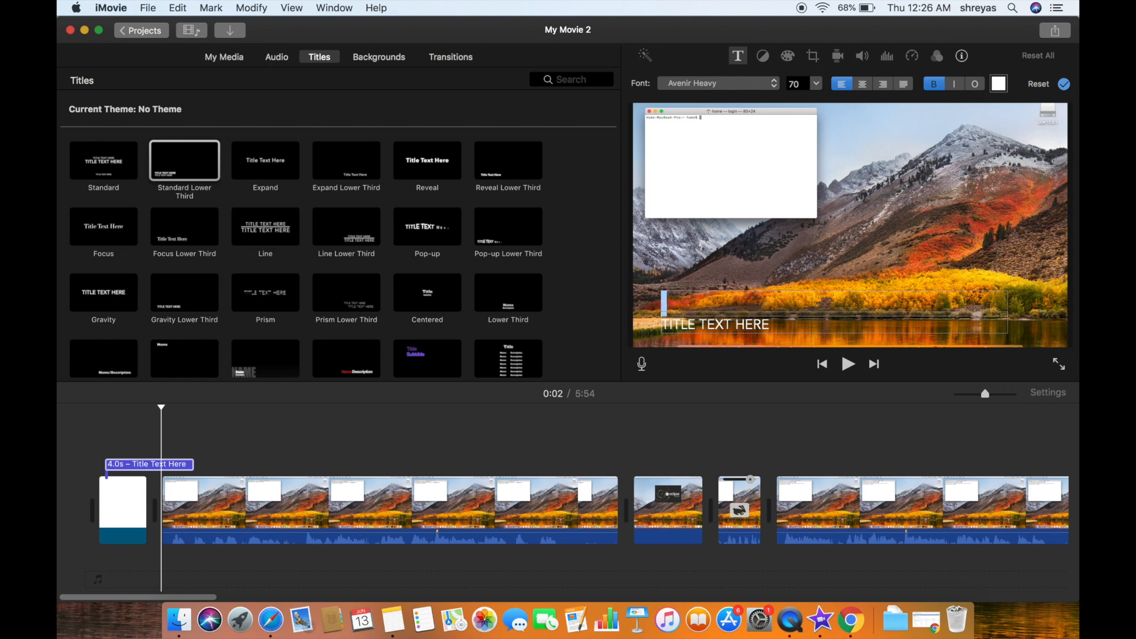
{"action": "type", "text": "IMOVIE GTUTORIAL"}
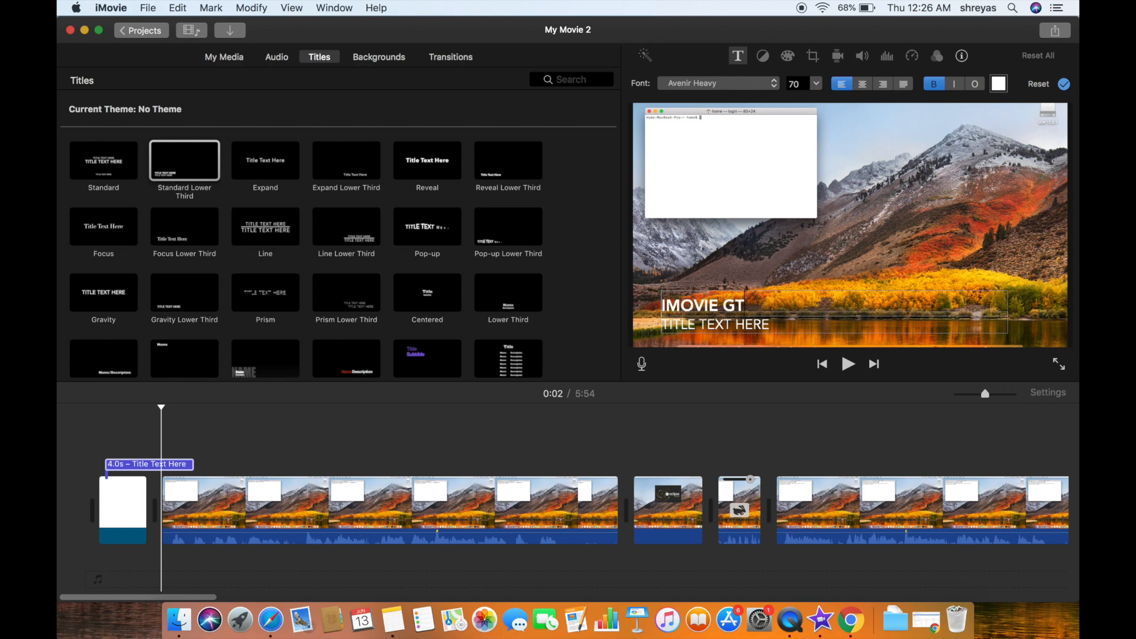
{"action": "double_click", "coordinate": [678, 323]}
{"action": "triple_click", "coordinate": [677, 324]}
{"action": "key", "text": "BackSpace"}
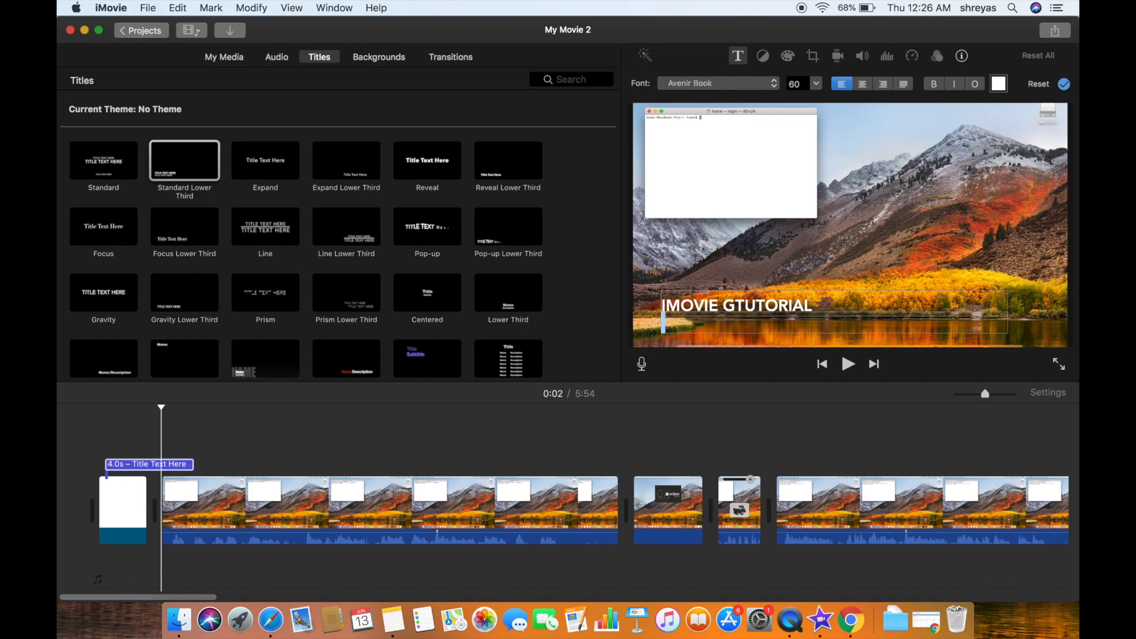
{"action": "left_click", "coordinate": [744, 306]}
{"action": "key", "text": "BackSpace"}
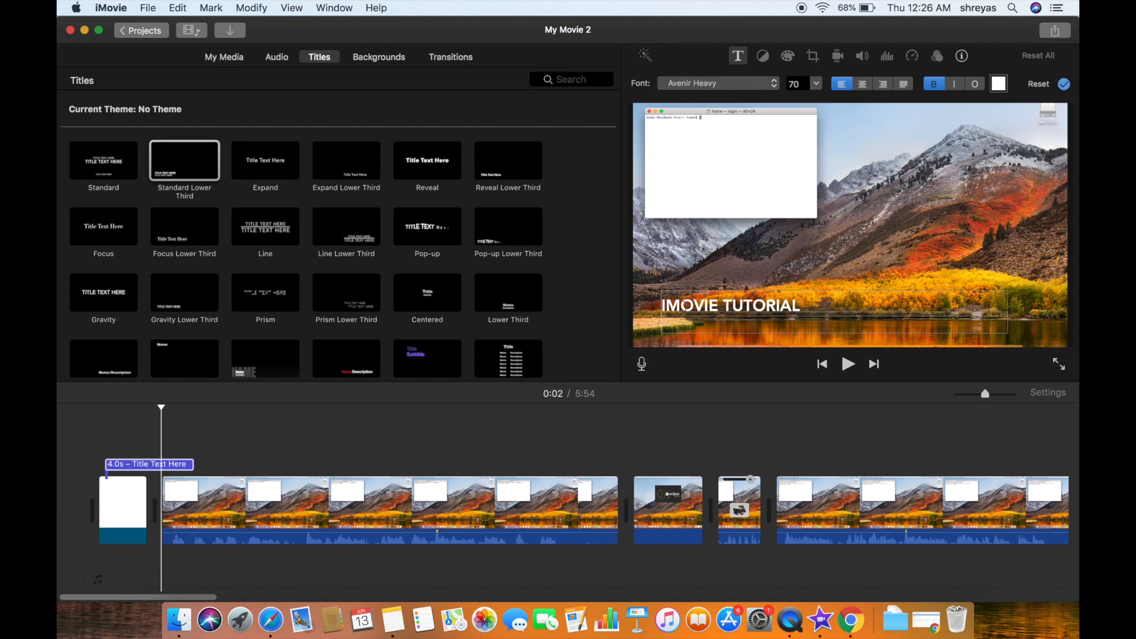
Set the title text's font to Avenir Next Ultra Light and its size to 80.
{"action": "double_click", "coordinate": [684, 305]}
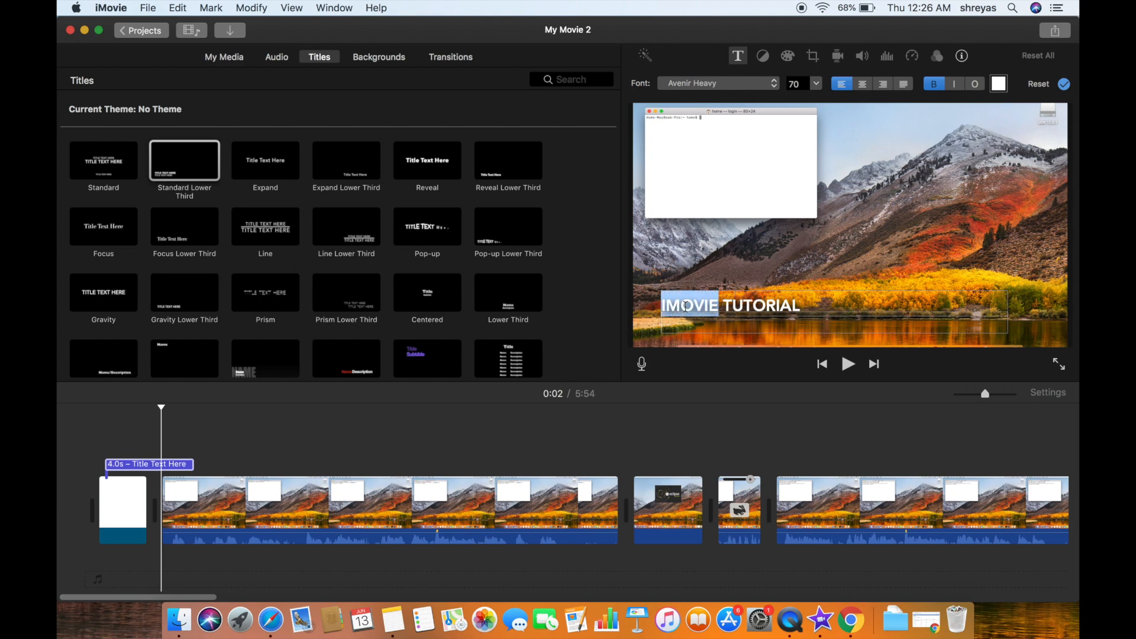
{"action": "left_click", "coordinate": [763, 84]}
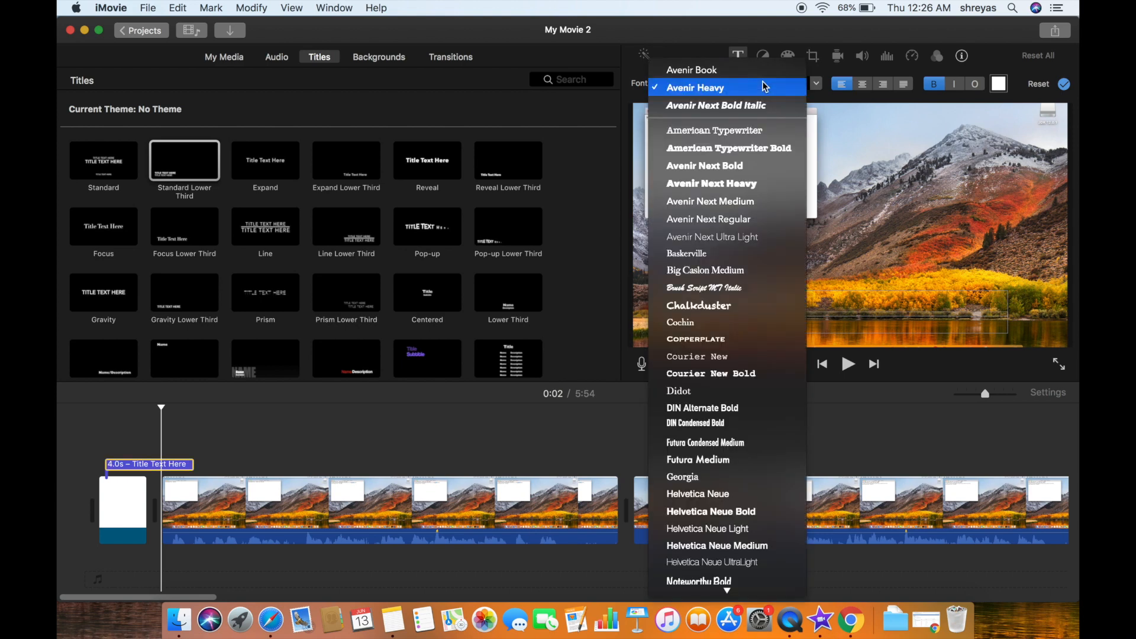
{"action": "left_click", "coordinate": [721, 237]}
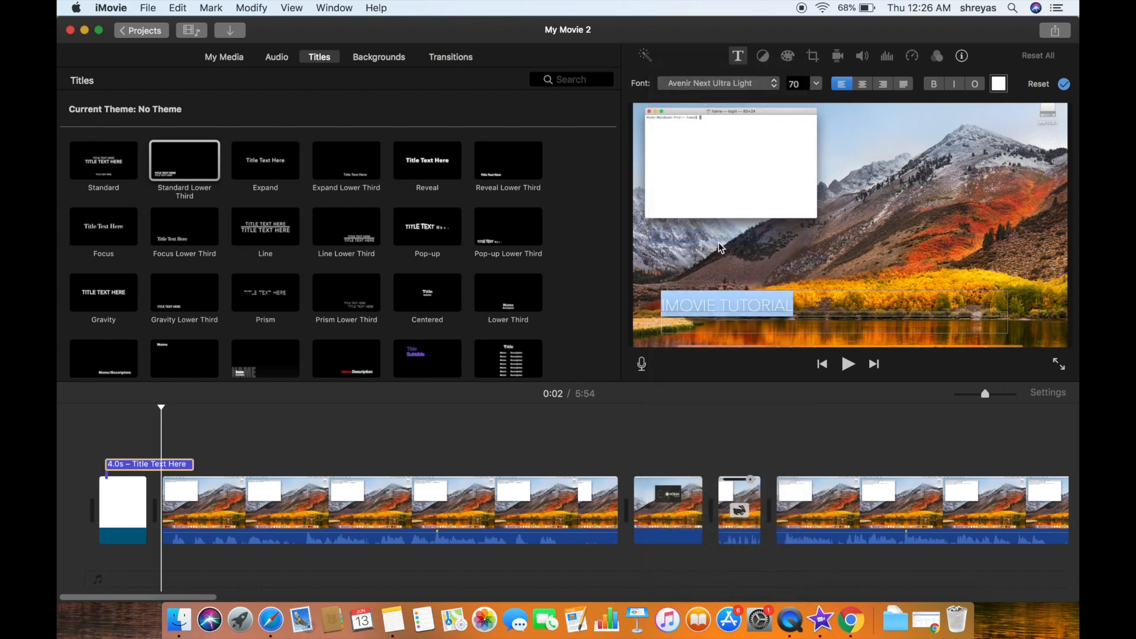
{"action": "left_click", "coordinate": [810, 87]}
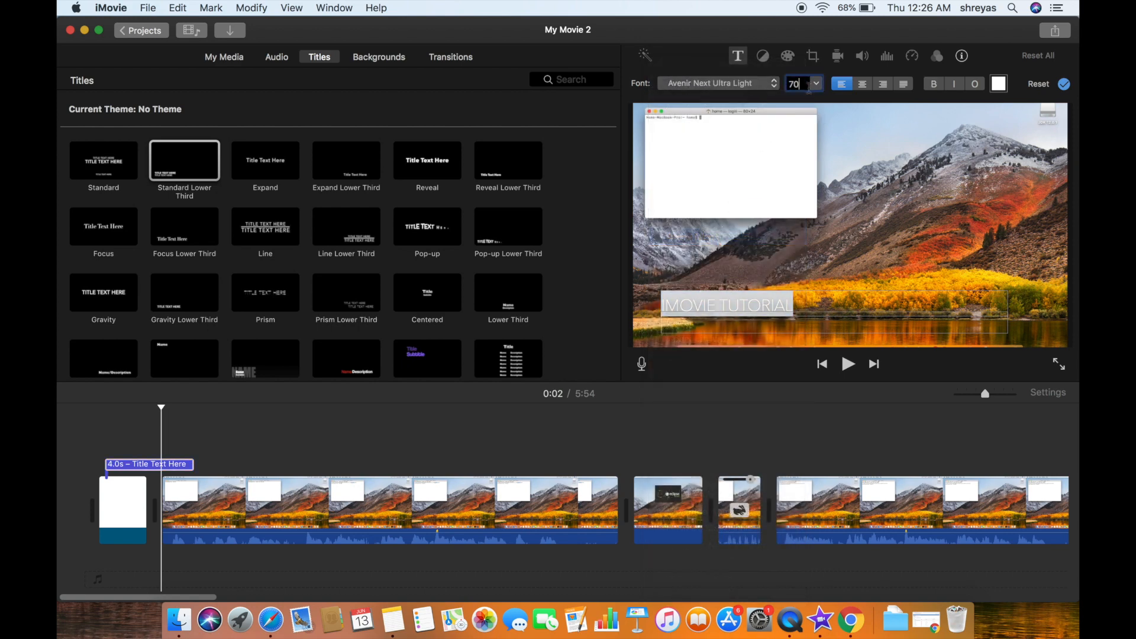
{"action": "left_click", "coordinate": [817, 85]}
{"action": "left_click", "coordinate": [795, 128]}
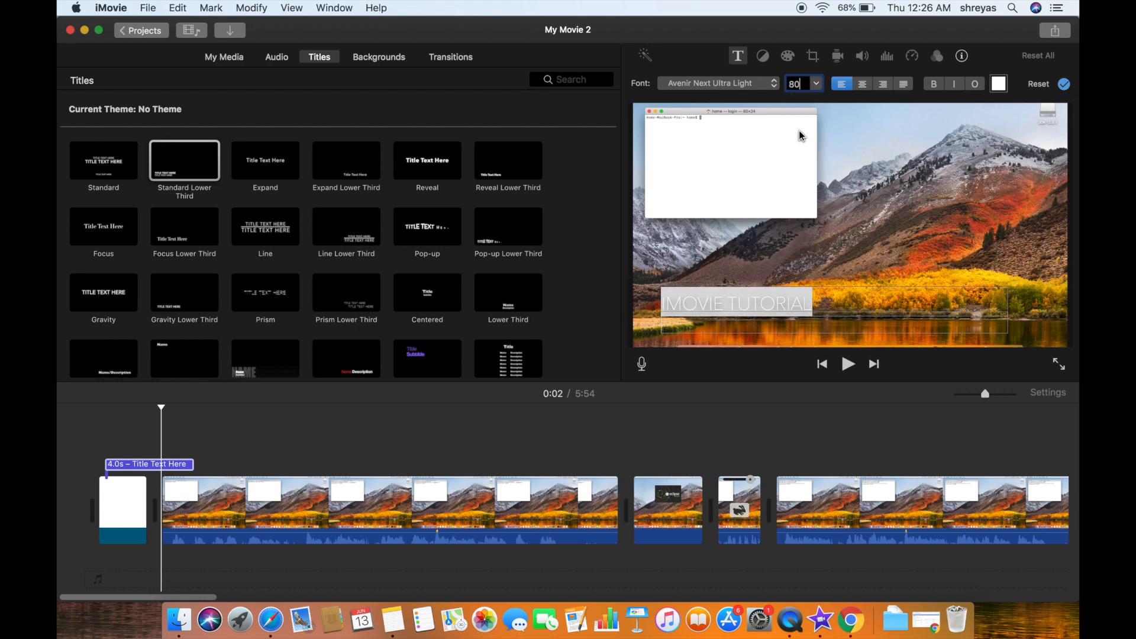
Center the IMOVIE TUTORIAL title text and make it bold and italic.
{"action": "left_click", "coordinate": [863, 86]}
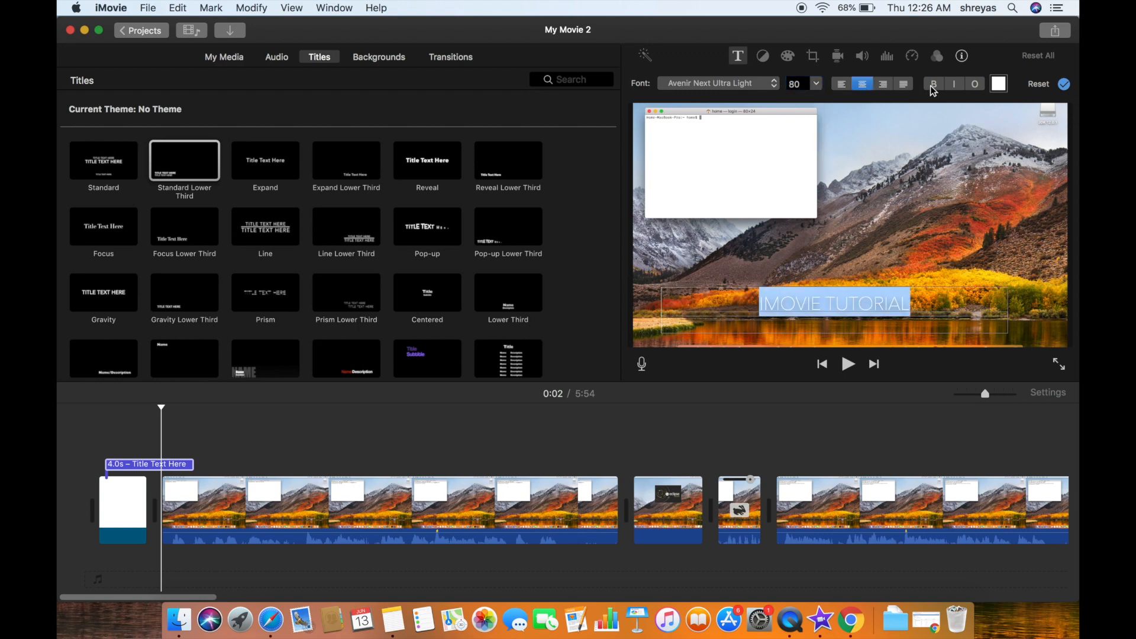
{"action": "left_click", "coordinate": [933, 86]}
{"action": "left_click", "coordinate": [954, 84]}
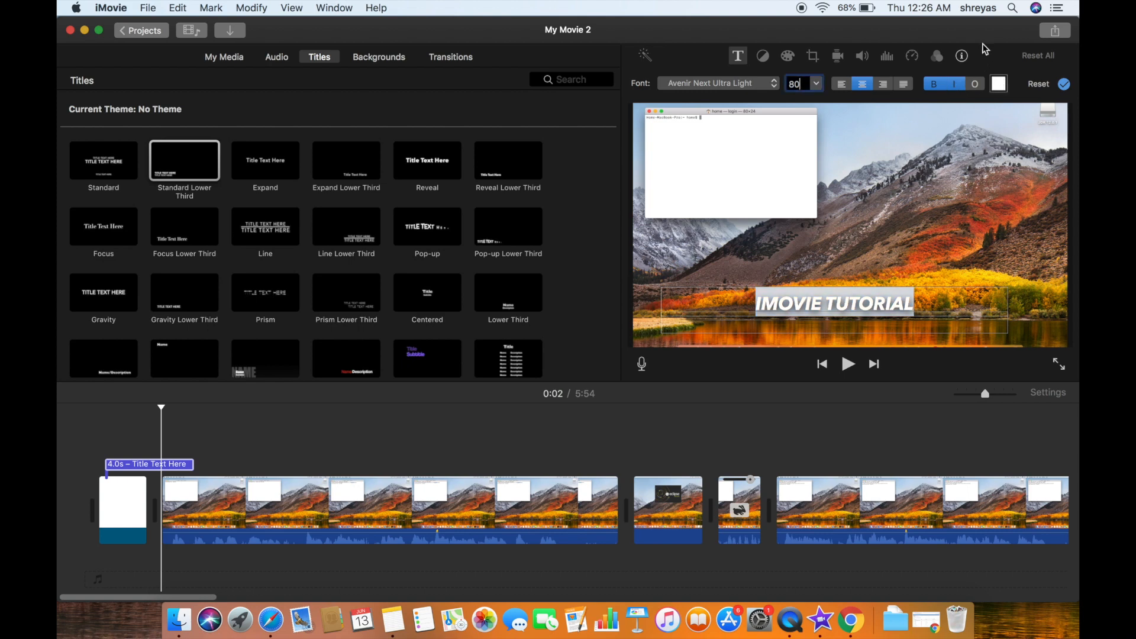
Set the color of the IMOVIE TUTORIAL title text to black.
{"action": "left_click", "coordinate": [1000, 84]}
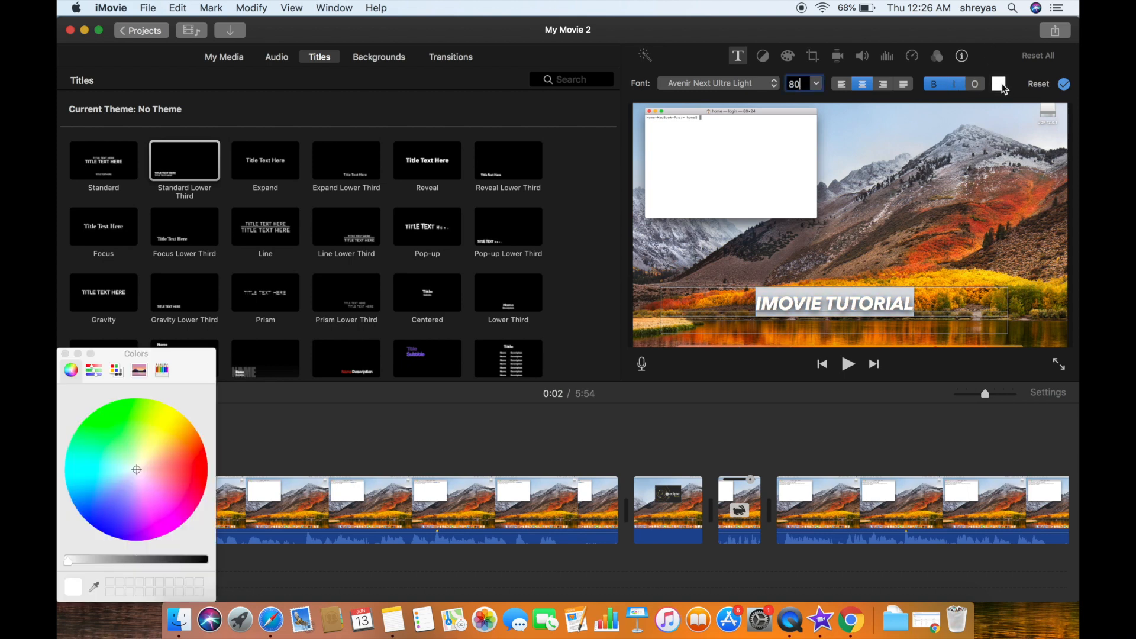
{"action": "left_click", "coordinate": [112, 423]}
{"action": "left_click", "coordinate": [177, 479]}
{"action": "left_click", "coordinate": [205, 559]}
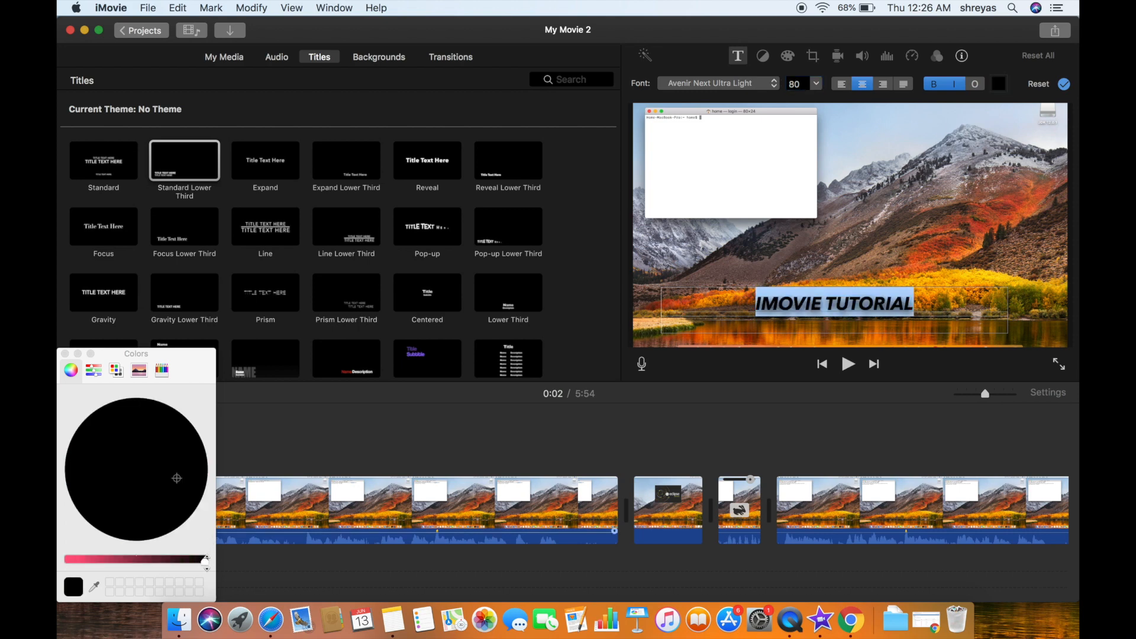
Close the color picker, finish editing the title, and move the IMOVIE TUTORIAL title to the start of the white background clip.
{"action": "left_click", "coordinate": [66, 354]}
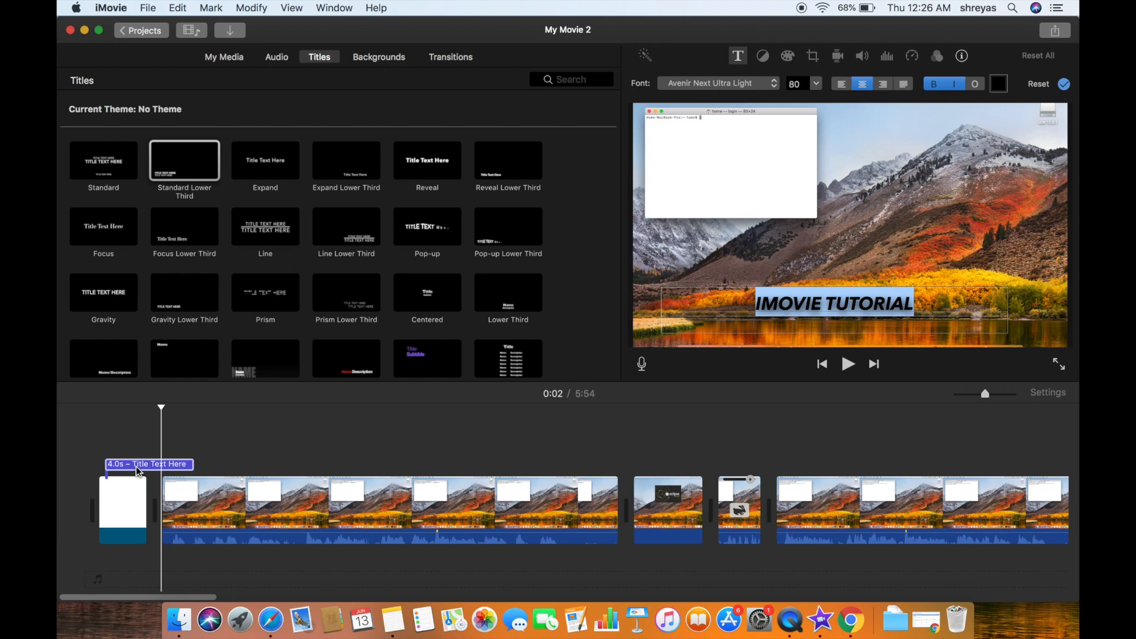
{"action": "key", "text": "Tab"}
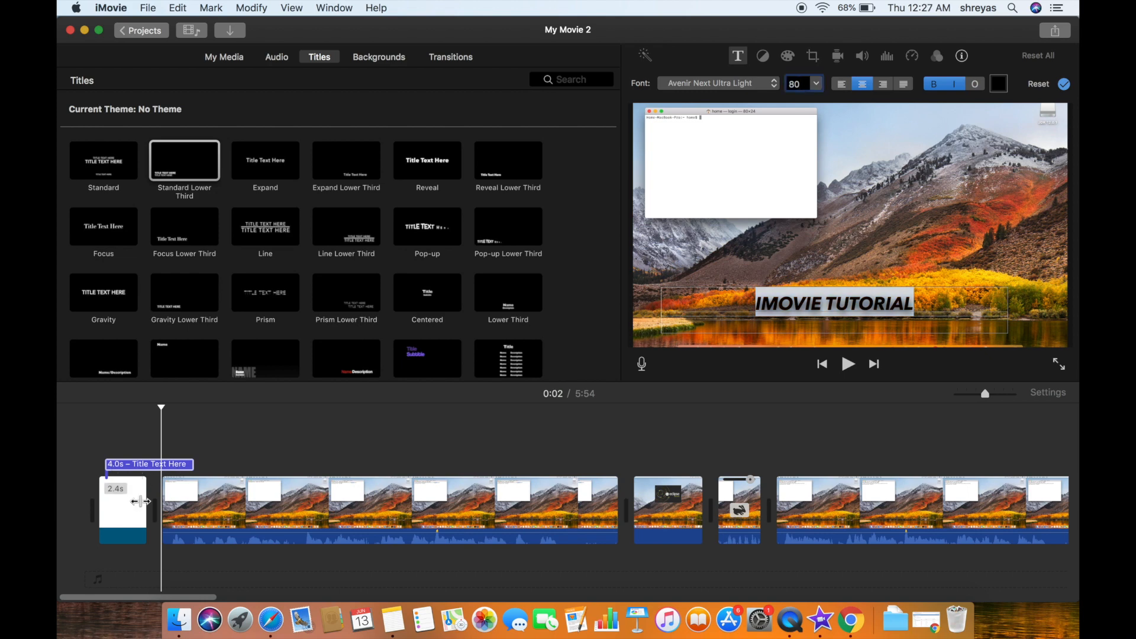
{"action": "left_click", "coordinate": [98, 456]}
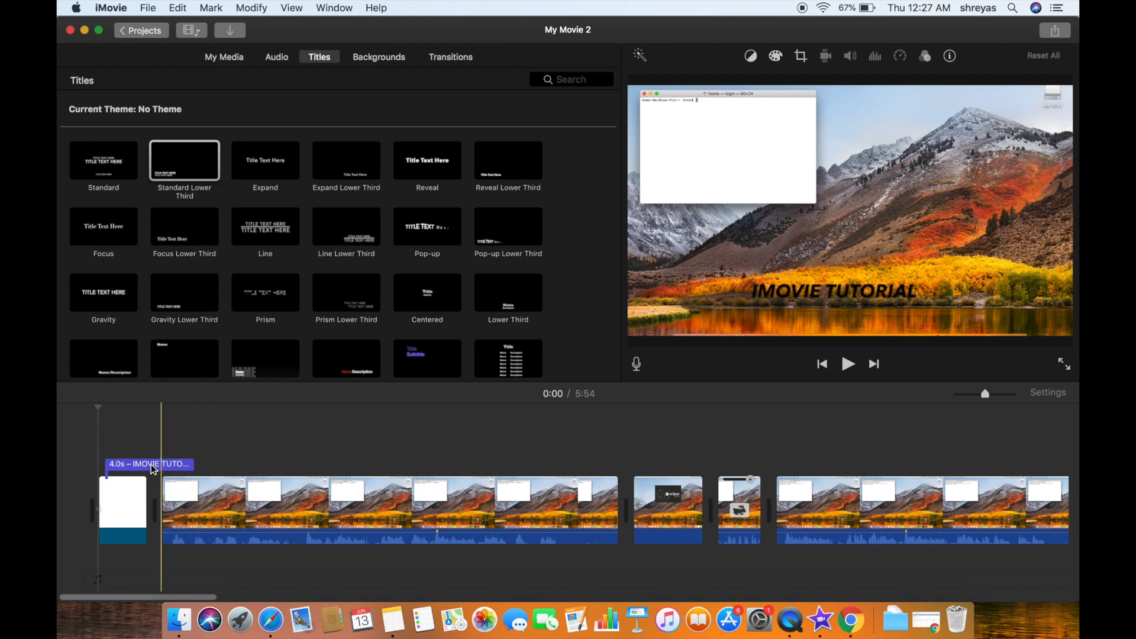
{"action": "mouse_move", "coordinate": [153, 469]}
{"action": "left_mouse_down"}
{"action": "mouse_move", "coordinate": [346, 460]}
{"action": "mouse_move", "coordinate": [144, 467]}
{"action": "left_mouse_up"}
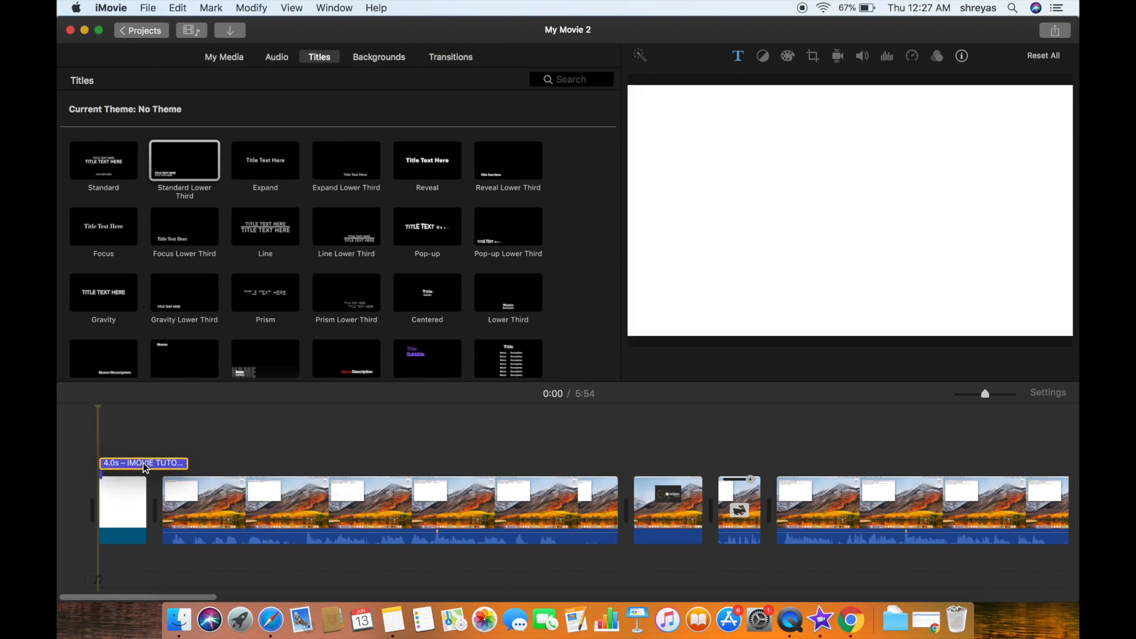
Extend the white background clip to match the end of the IMOVIE TUTORIAL title and play the movie from the start.
{"action": "left_click", "coordinate": [144, 493]}
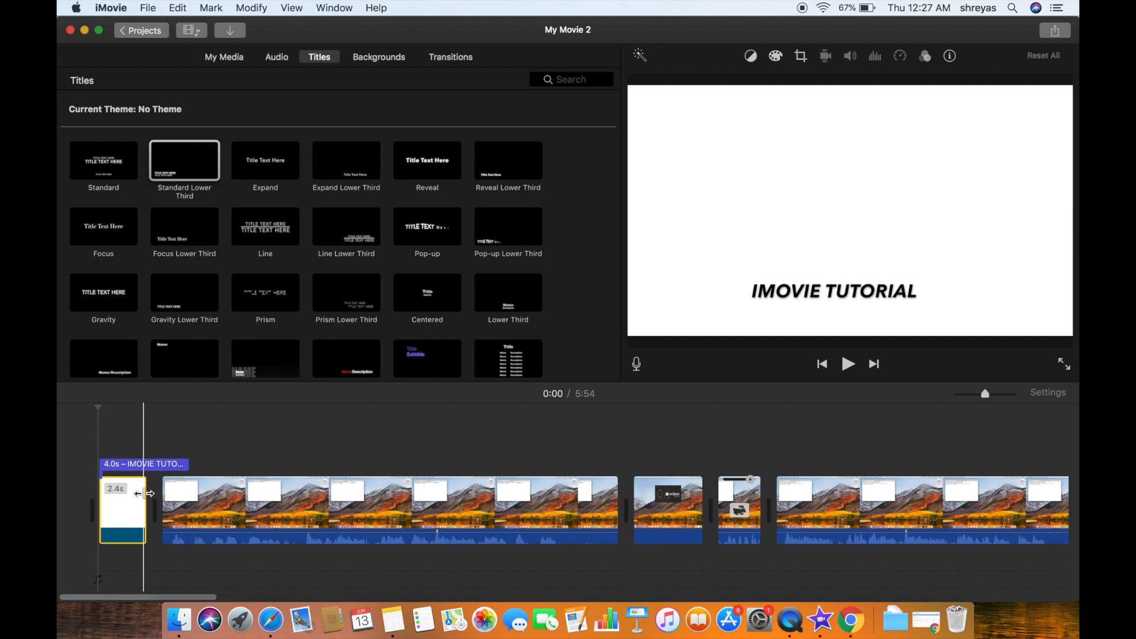
{"action": "left_click_drag", "start_coordinate": [144, 493], "coordinate": [178, 493]}
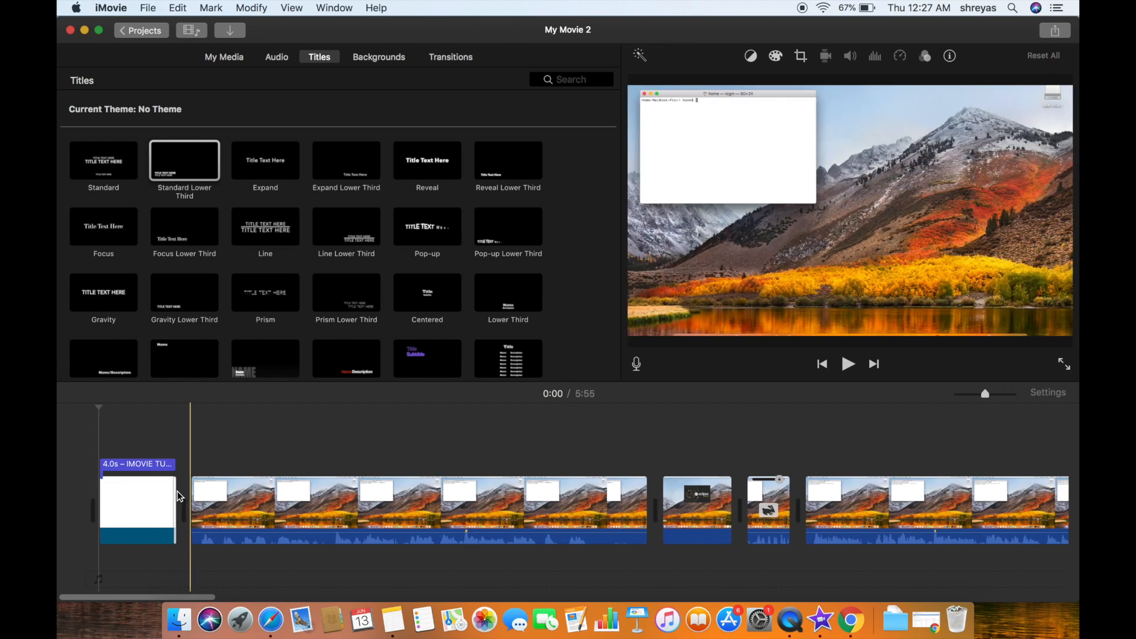
{"action": "left_click", "coordinate": [103, 464]}
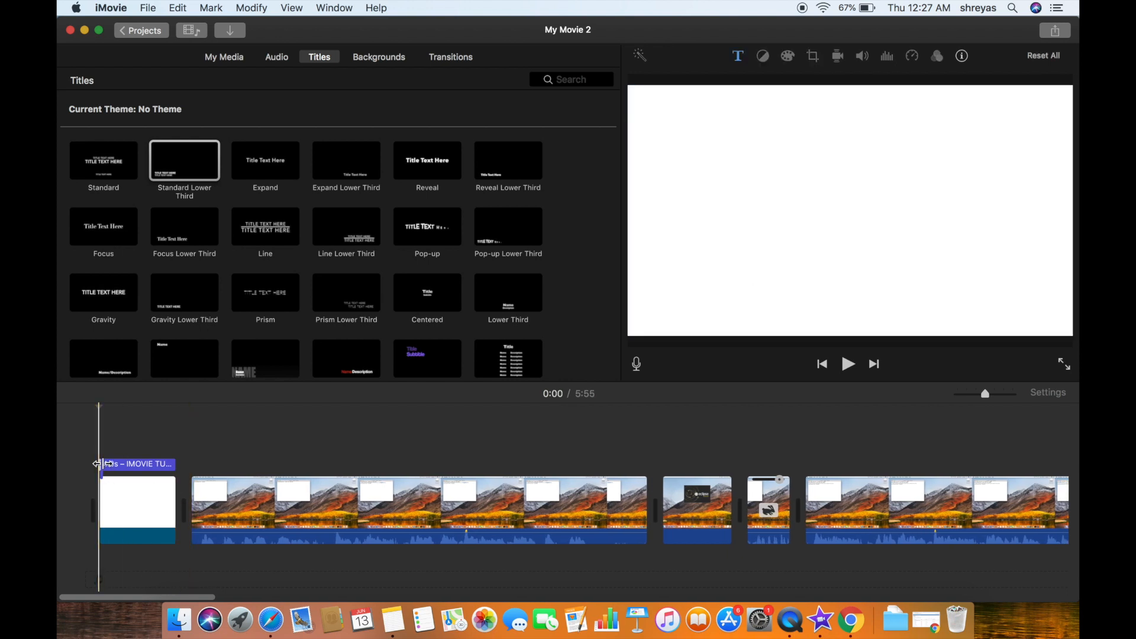
{"action": "key", "text": "space"}
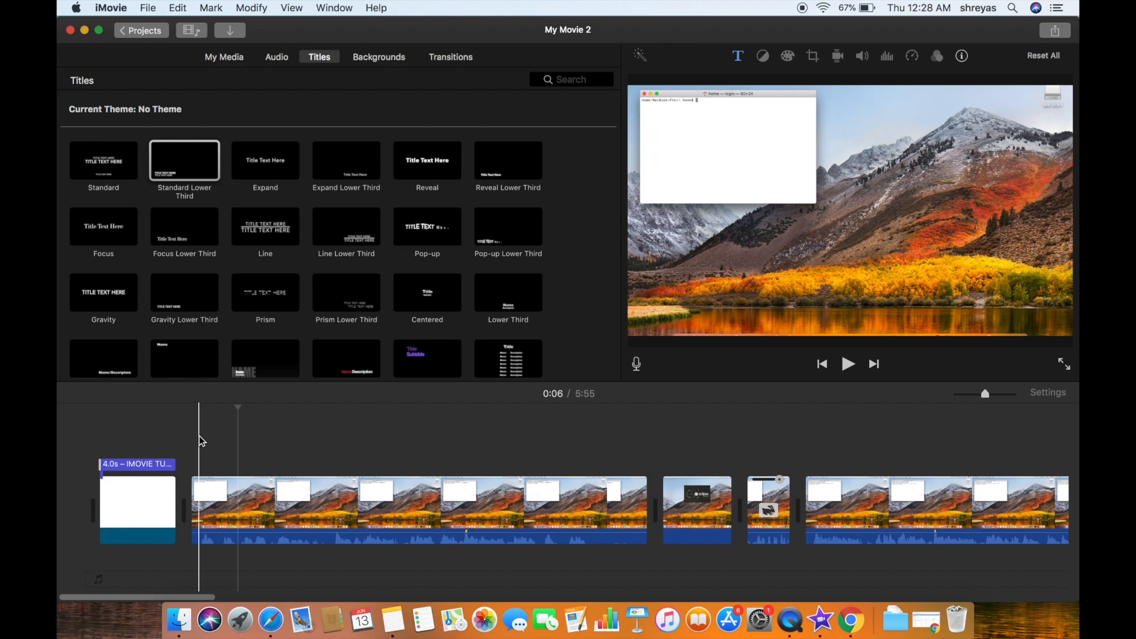
Add a Cross Blur transition between the white background and the first video clip, with a duration of 2.0 s.
{"action": "left_click", "coordinate": [456, 58]}
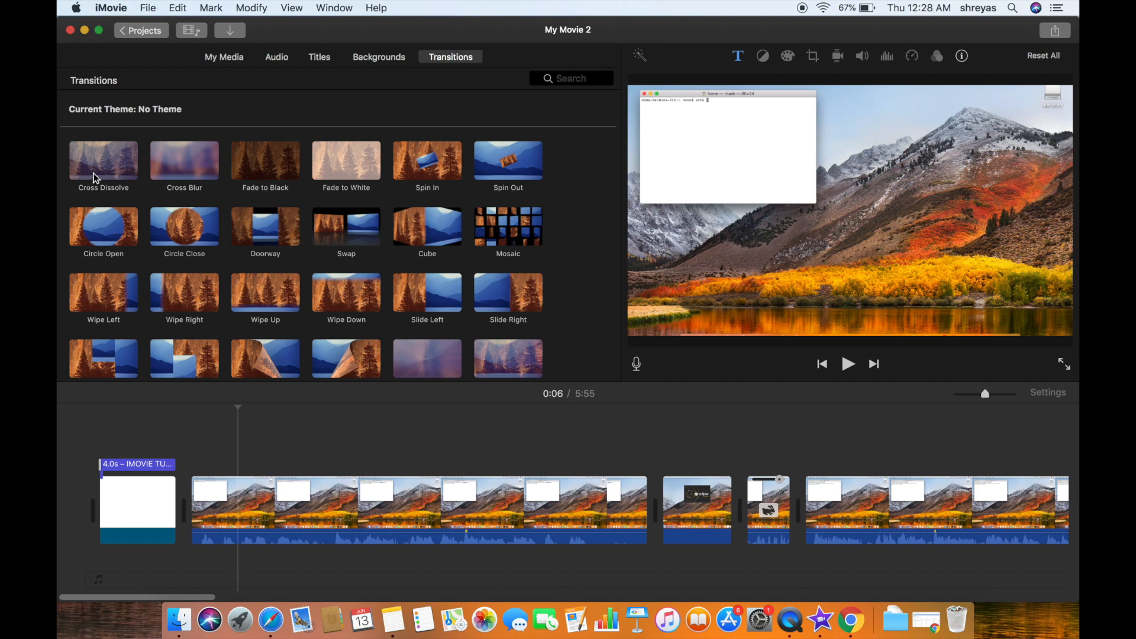
{"action": "left_click", "coordinate": [194, 459]}
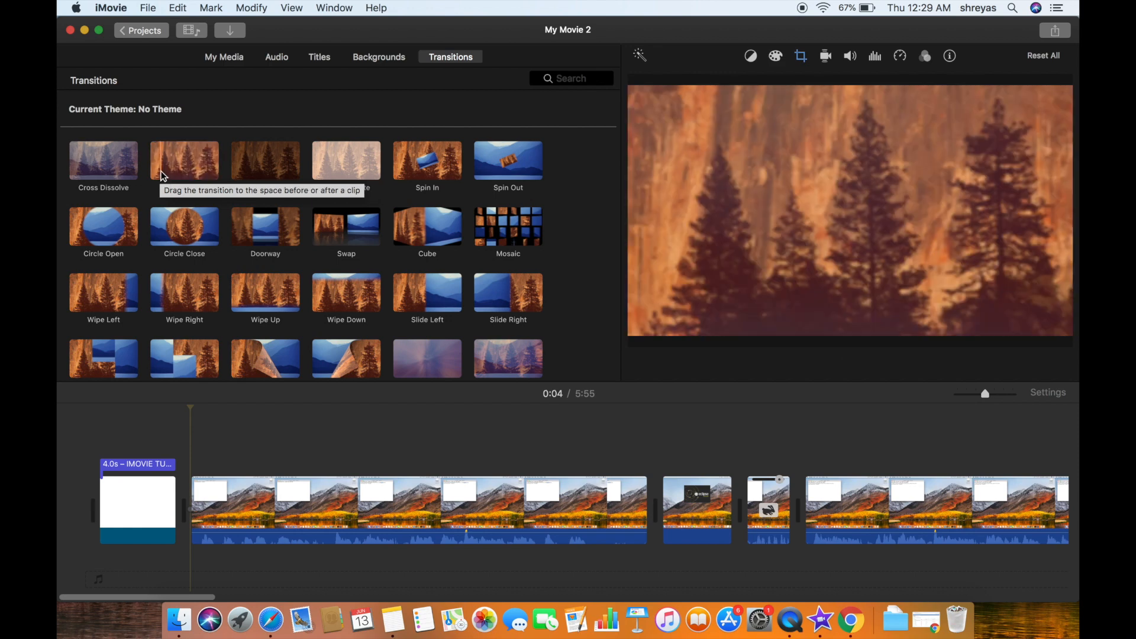
{"action": "double_click", "coordinate": [193, 158]}
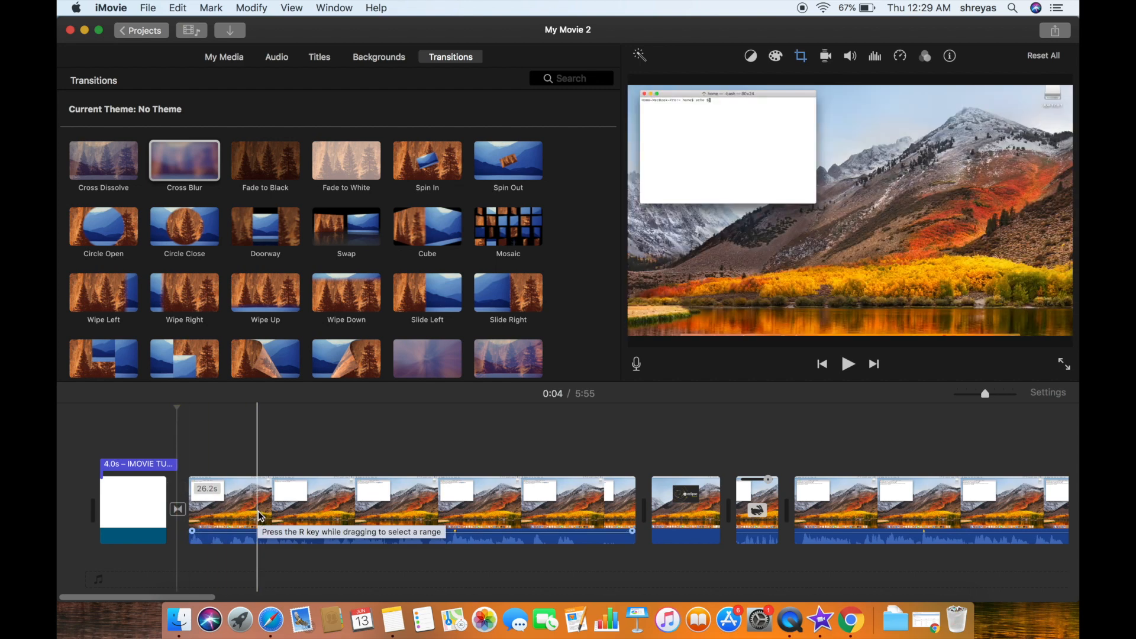
{"action": "double_click", "coordinate": [178, 510]}
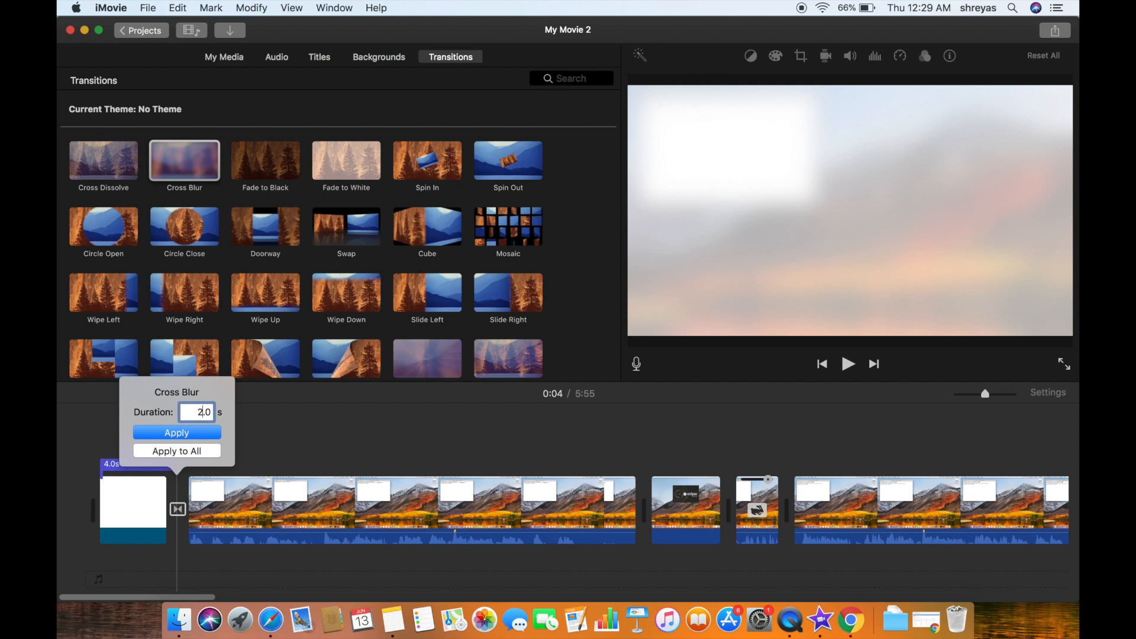
{"action": "left_click", "coordinate": [185, 435]}
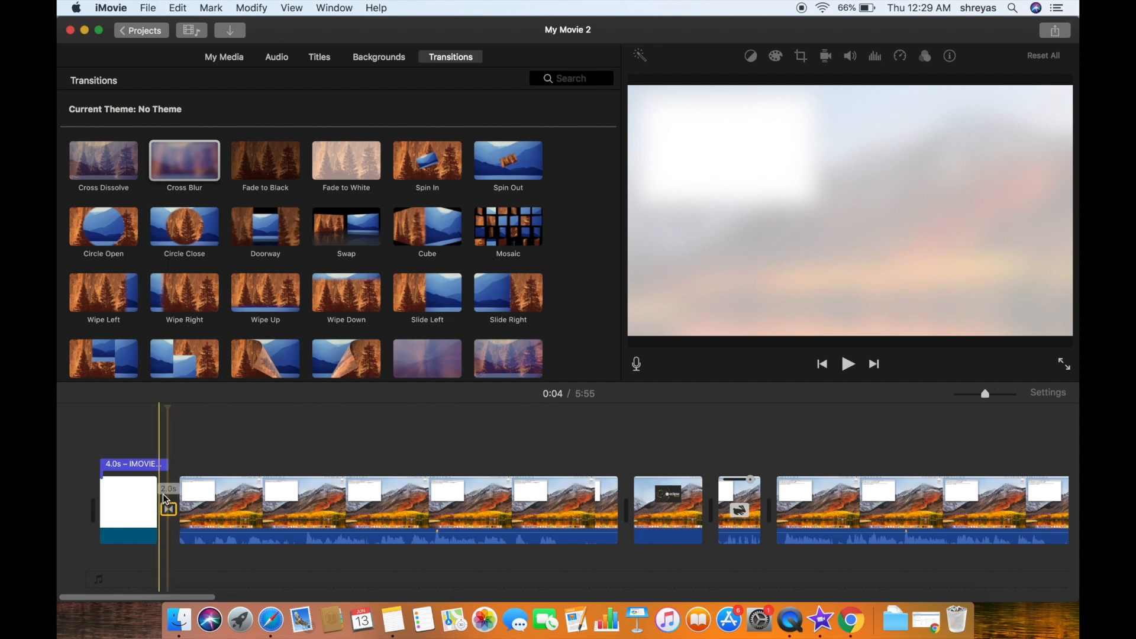
Play the movie from the beginning to preview the Cross Blur transition.
{"action": "left_click", "coordinate": [104, 446]}
{"action": "key", "text": "space"}
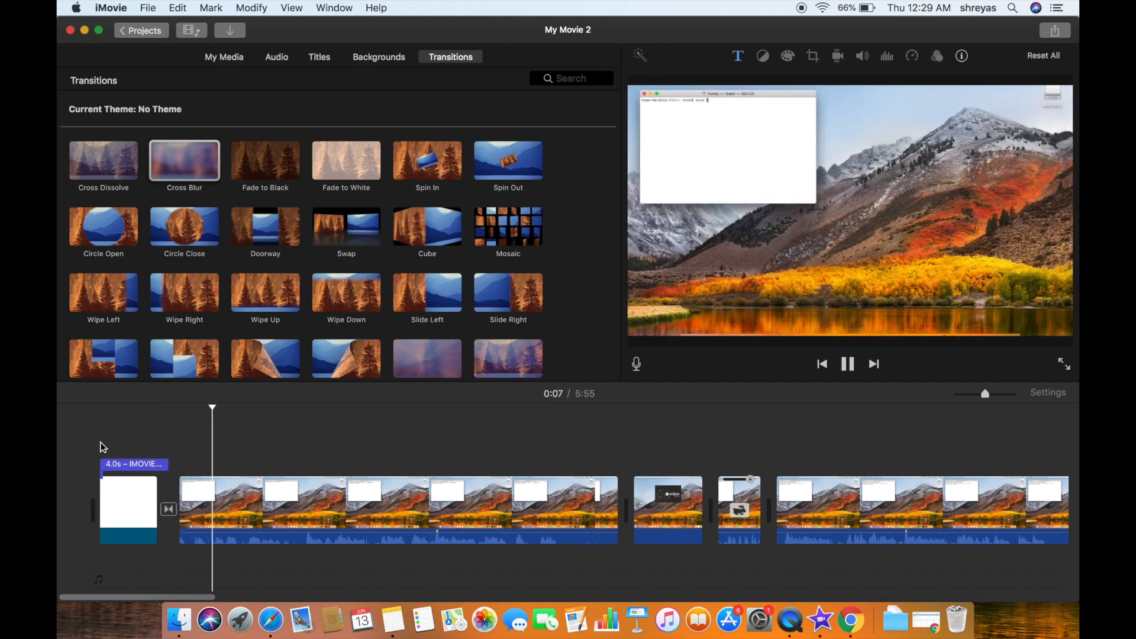
{"action": "key", "text": "space"}
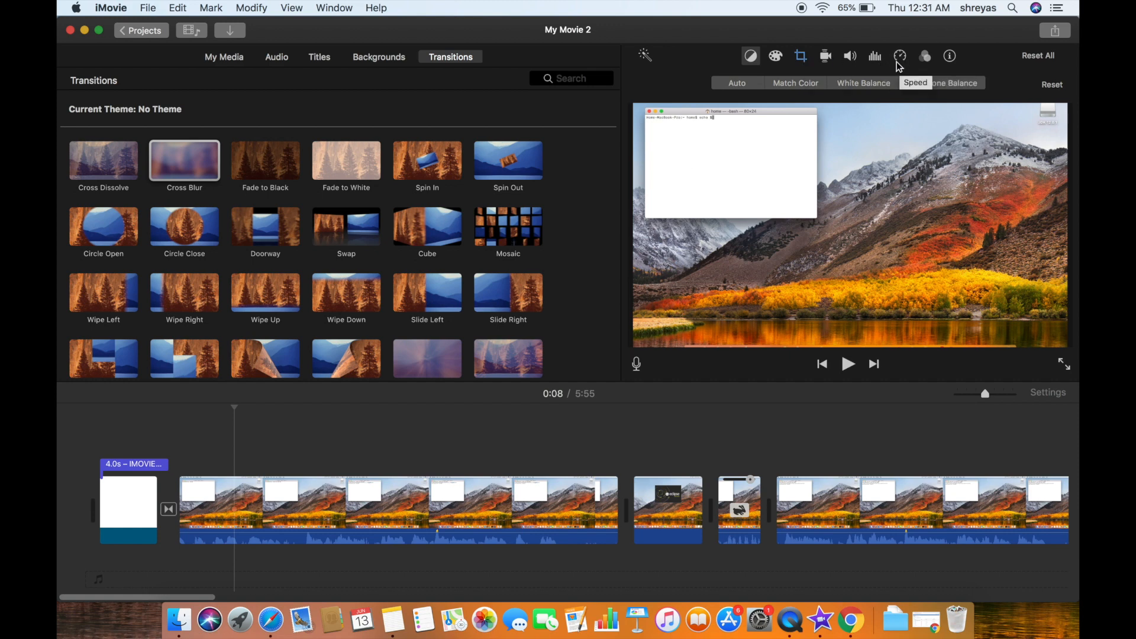
Apply automatic color balance to the first video clip after the transition.
{"action": "left_click", "coordinate": [751, 57]}
{"action": "left_click", "coordinate": [751, 58]}
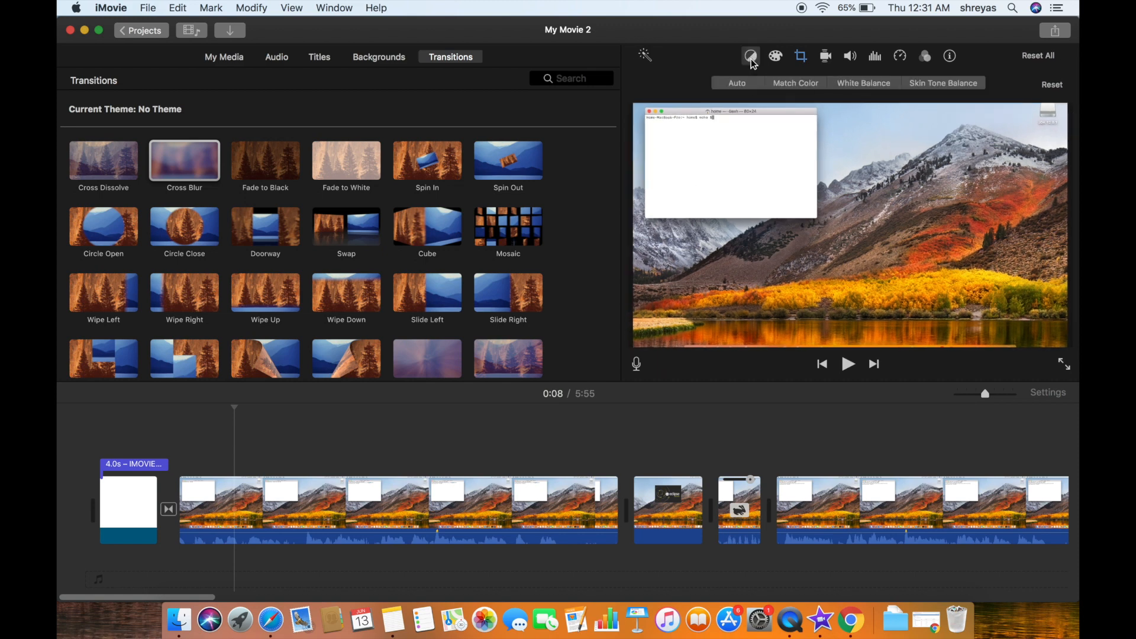
{"action": "left_click", "coordinate": [732, 85]}
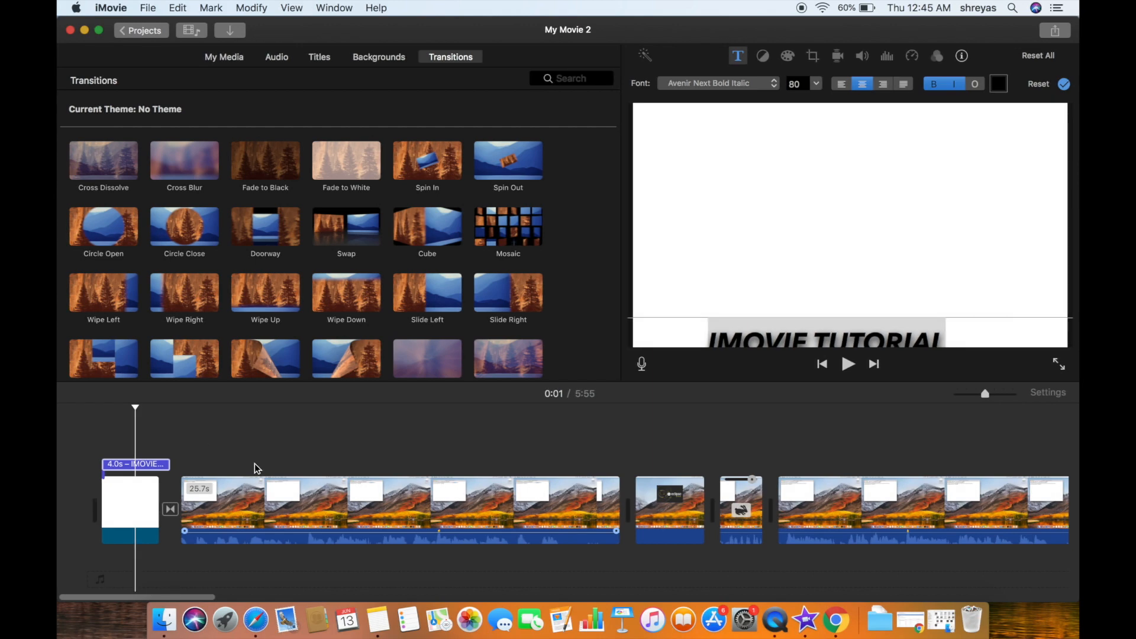
Split the first video clip after the transition near its start, at 0:05.
{"action": "left_click", "coordinate": [264, 501]}
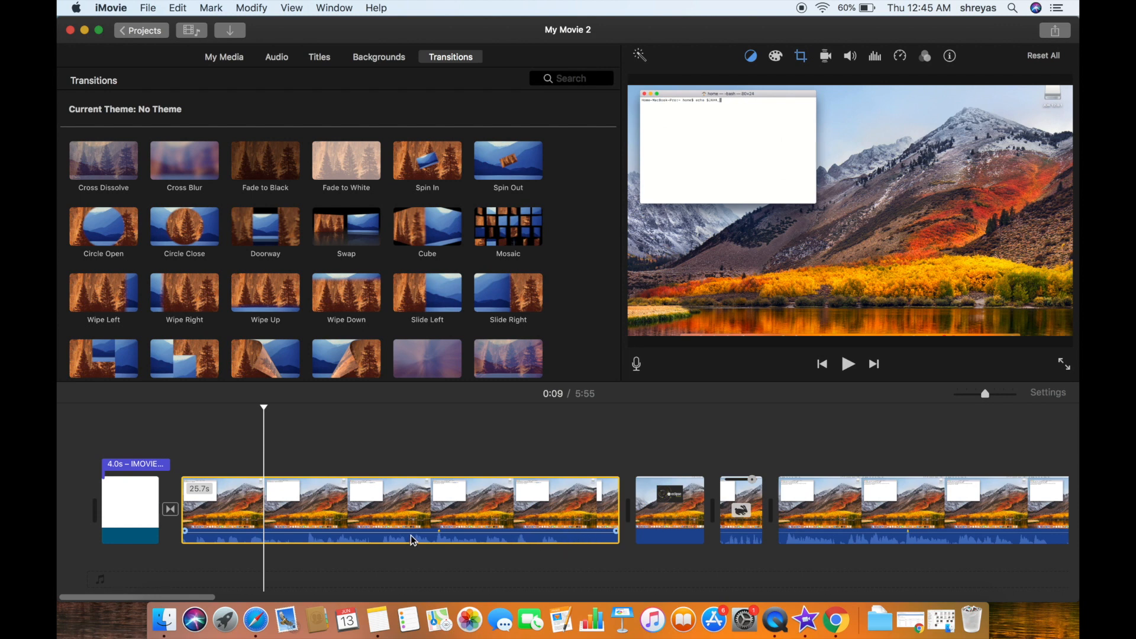
{"action": "left_click", "coordinate": [316, 536]}
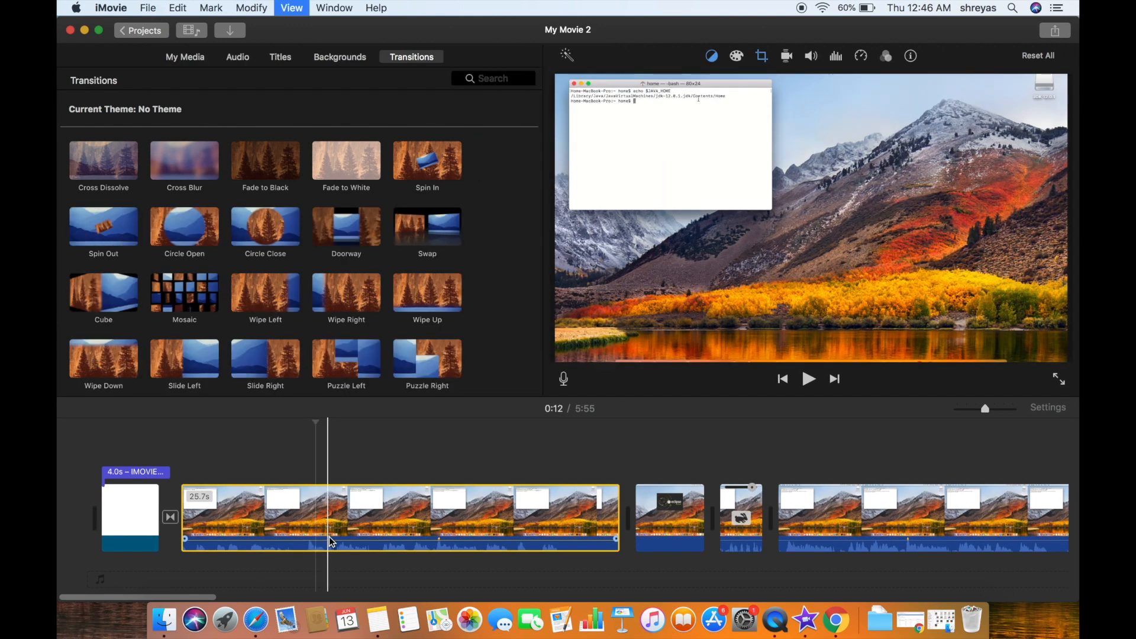
{"action": "key", "text": "super+plus"}
{"action": "key", "text": "super+plus"}
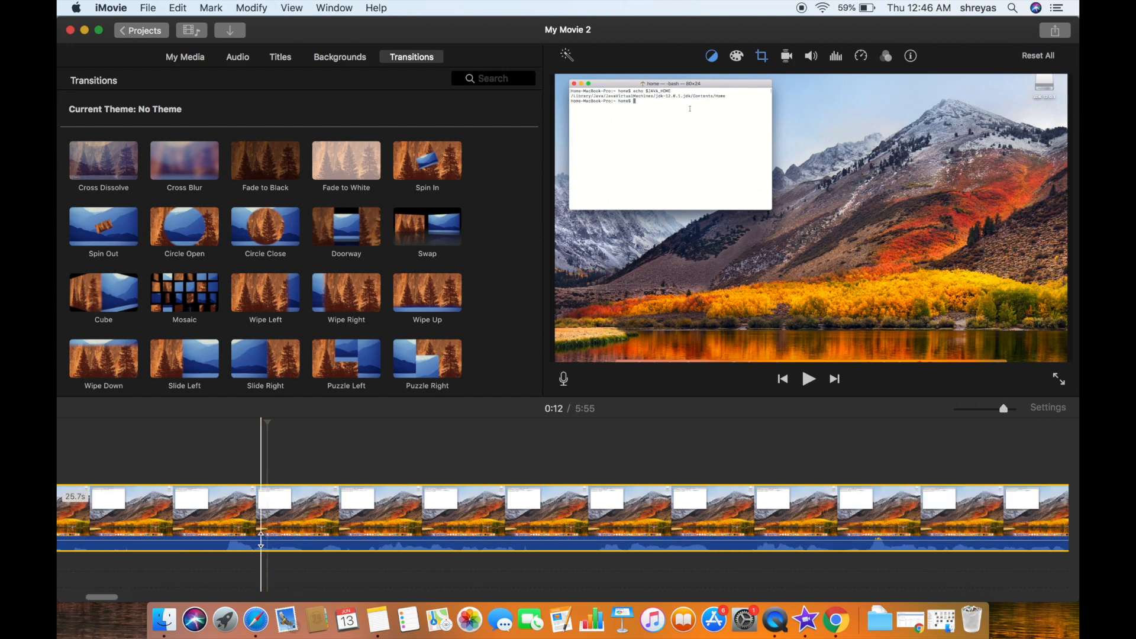
{"action": "left_click_drag", "start_coordinate": [259, 540], "coordinate": [258, 540]}
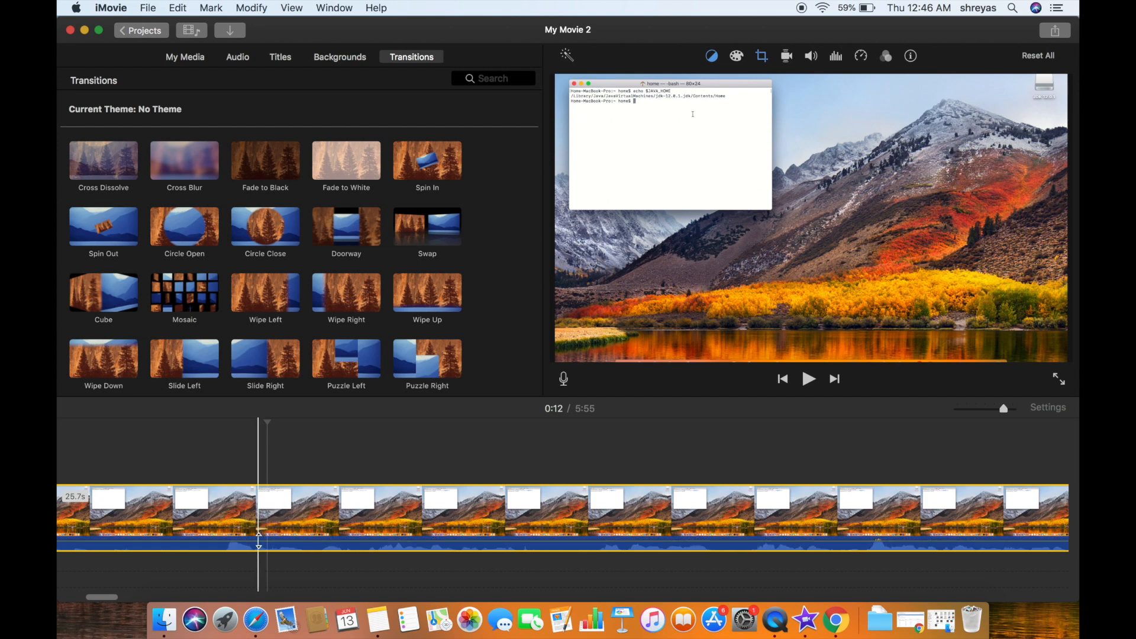
{"action": "scroll", "coordinate": [259, 539], "scroll_direction": "left", "scroll_amount": 5}
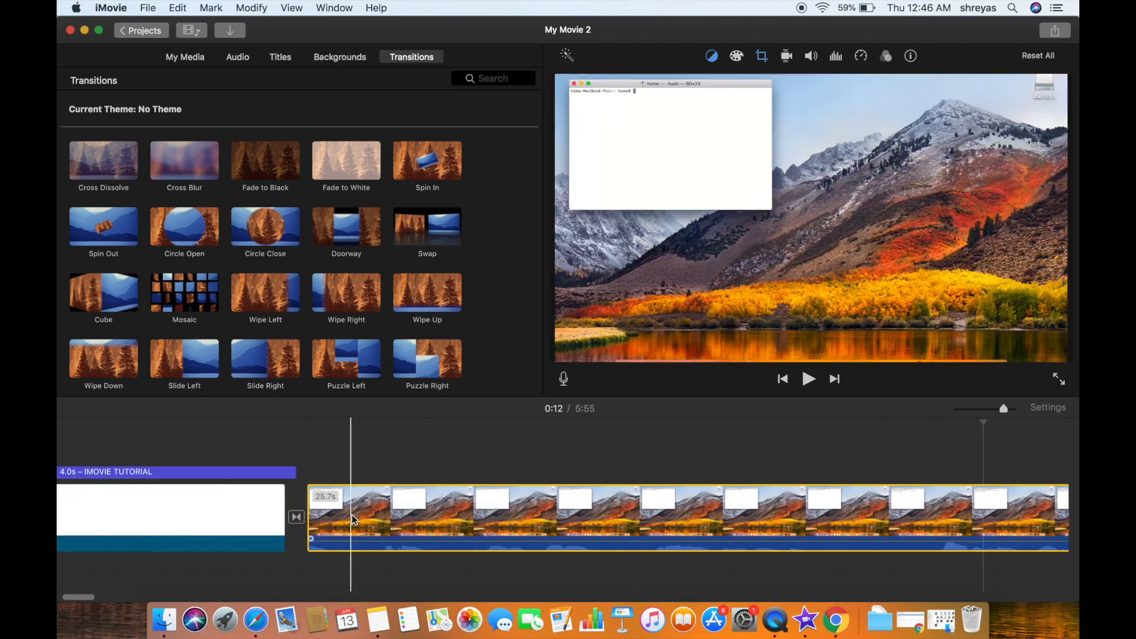
{"action": "left_click", "coordinate": [422, 523]}
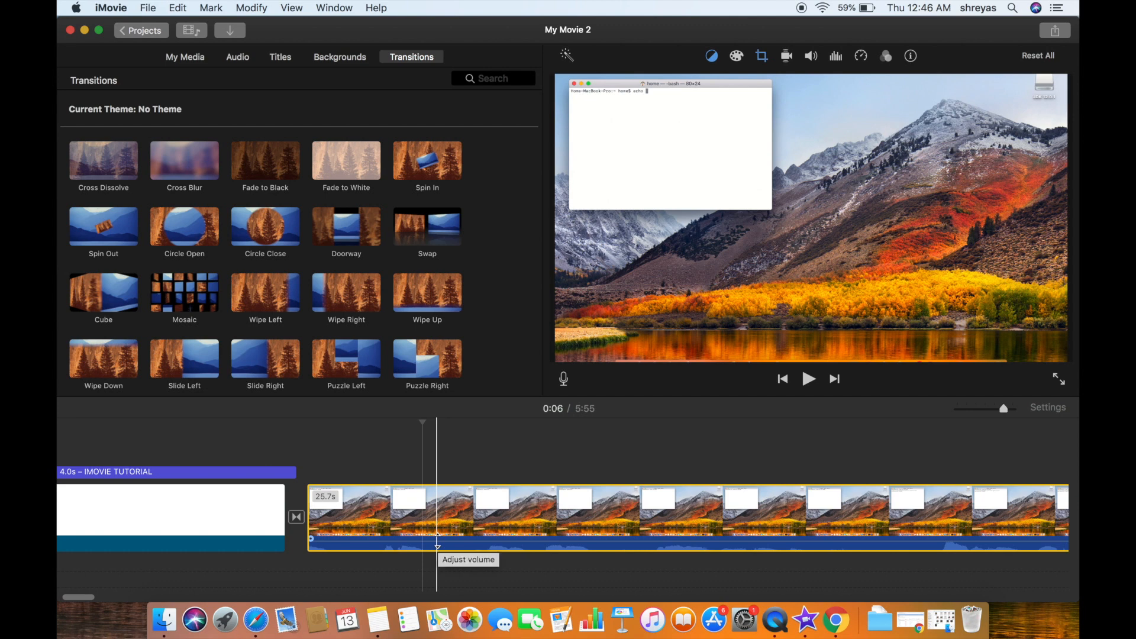
{"action": "left_click", "coordinate": [373, 528]}
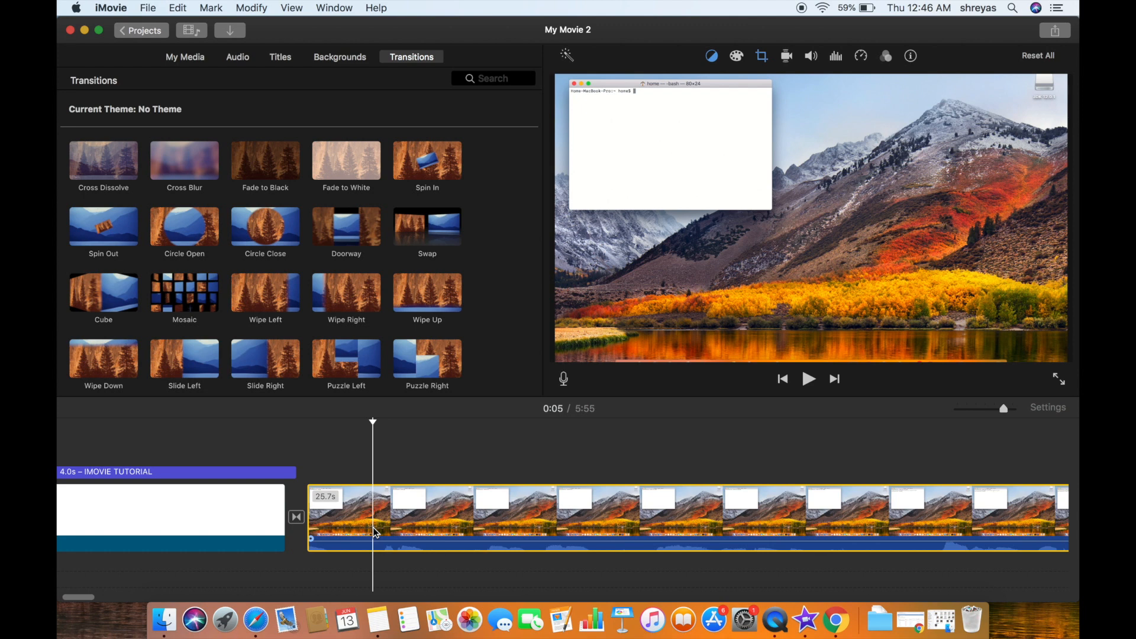
{"action": "key", "text": "super+b"}
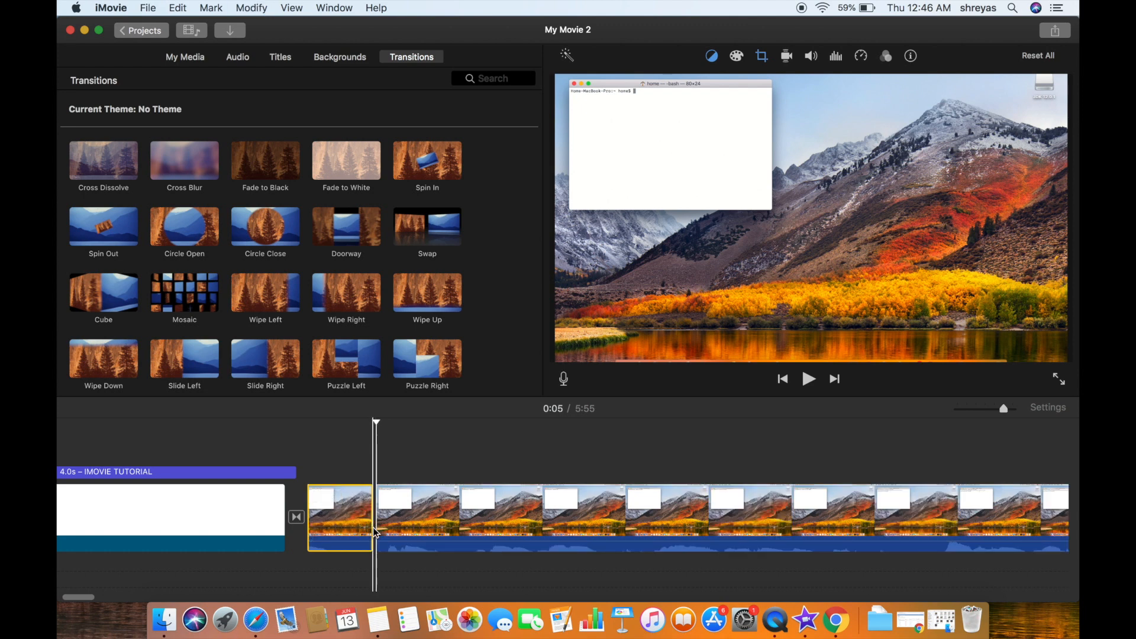
Split the longer remaining part of the clip at 0:06 to isolate a short middle segment.
{"action": "left_click", "coordinate": [454, 519]}
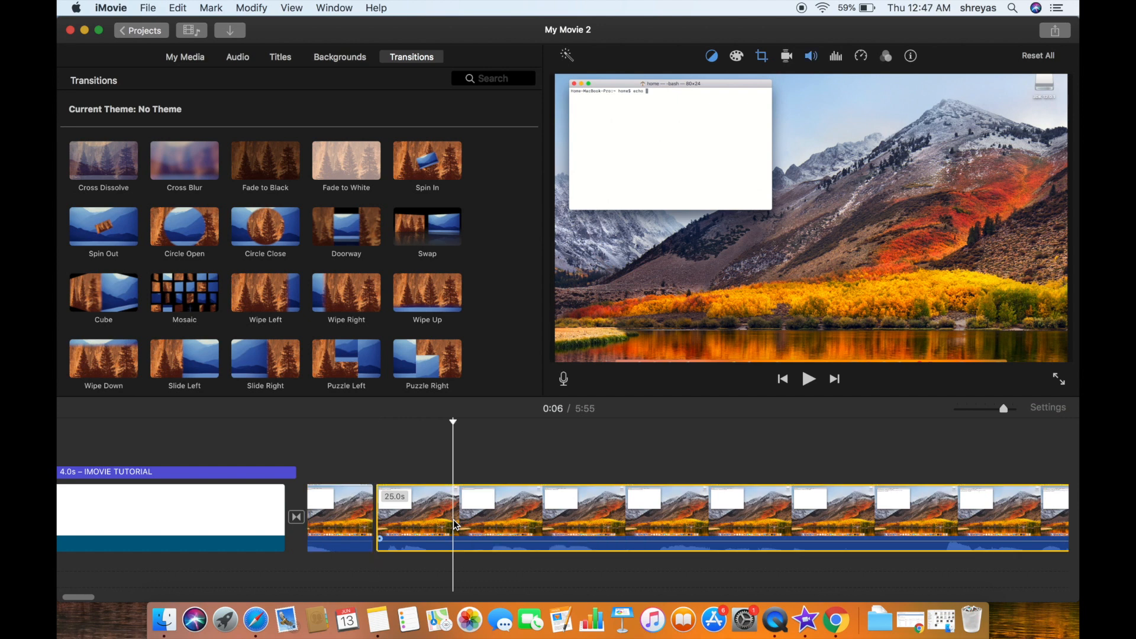
{"action": "right_click", "coordinate": [454, 520]}
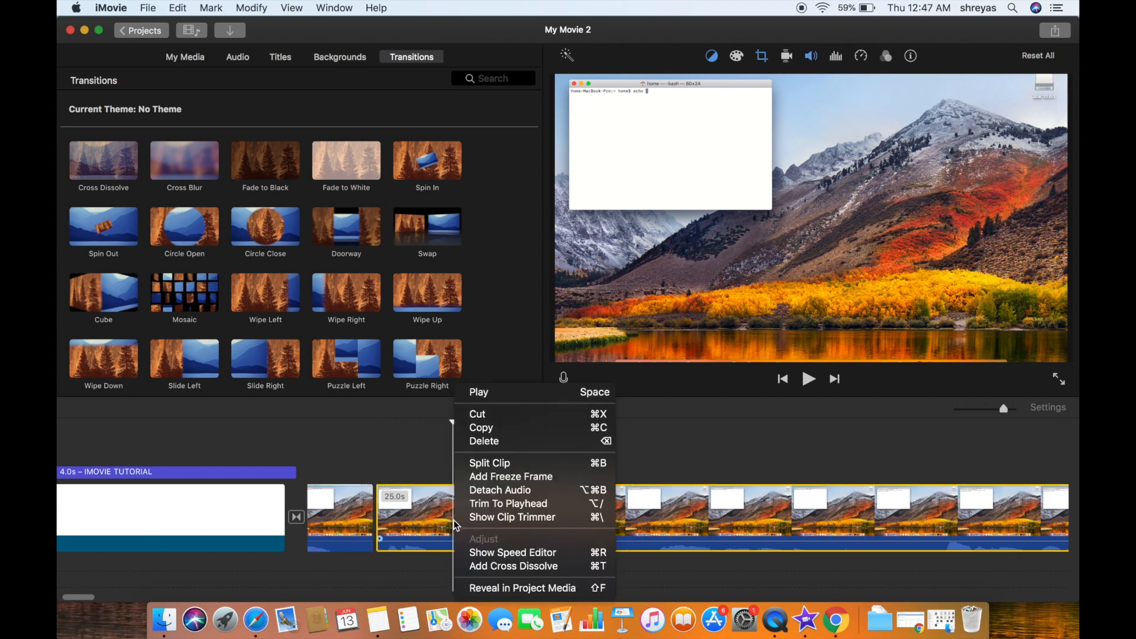
{"action": "left_click", "coordinate": [500, 464]}
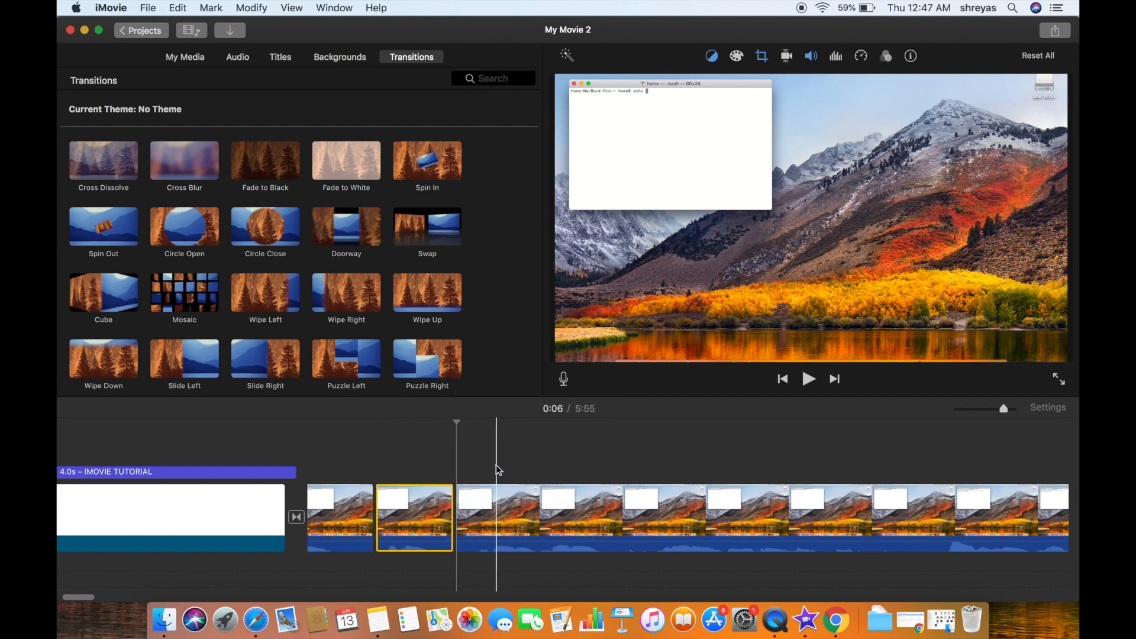
Detach the audio from the short middle segment and delete the detached audio.
{"action": "left_click", "coordinate": [432, 517]}
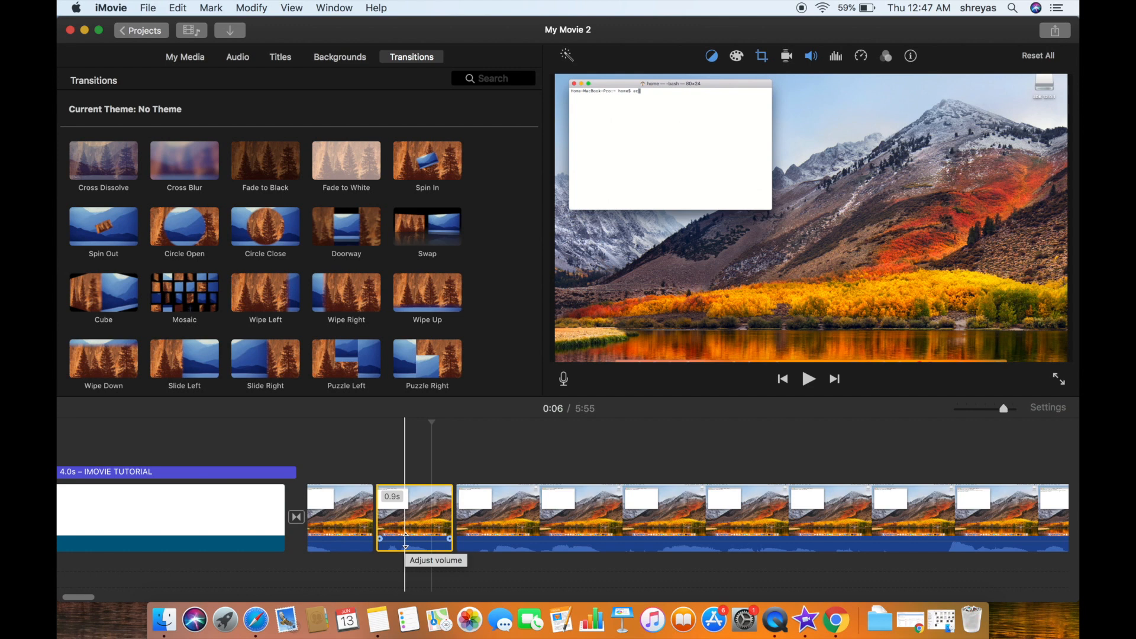
{"action": "left_click_drag", "start_coordinate": [405, 533], "coordinate": [407, 560]}
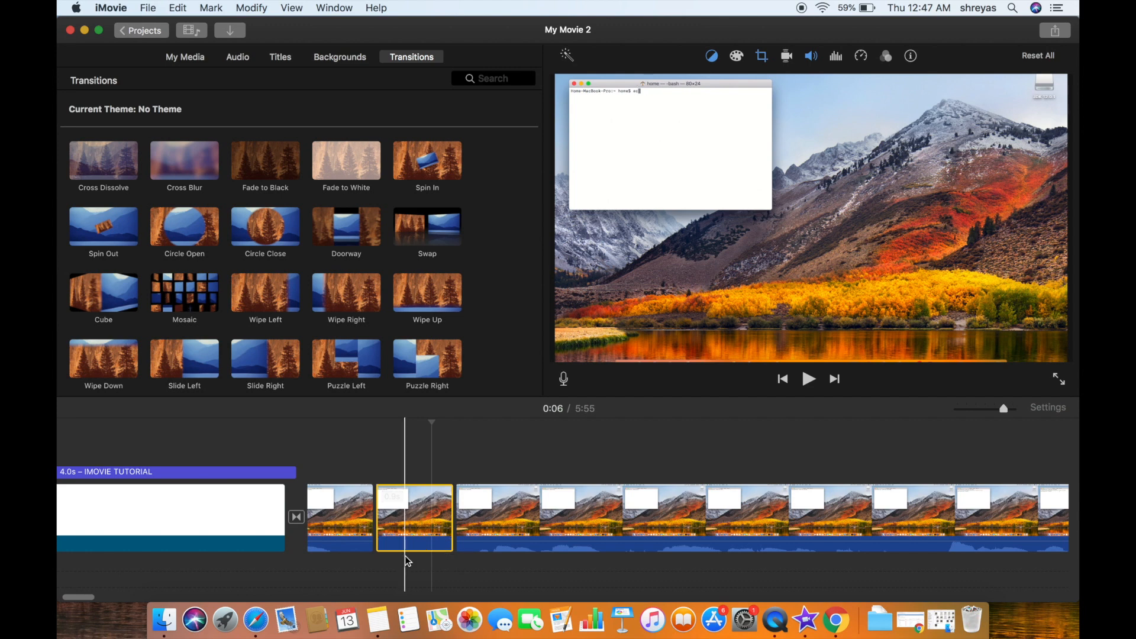
{"action": "right_click", "coordinate": [431, 532]}
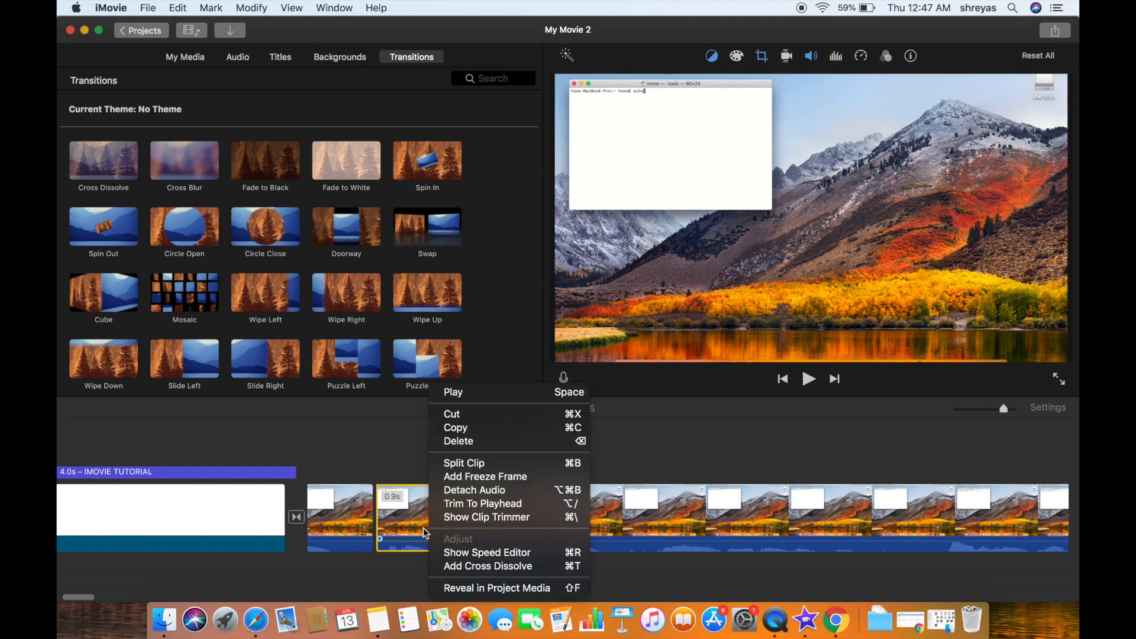
{"action": "left_click", "coordinate": [467, 491]}
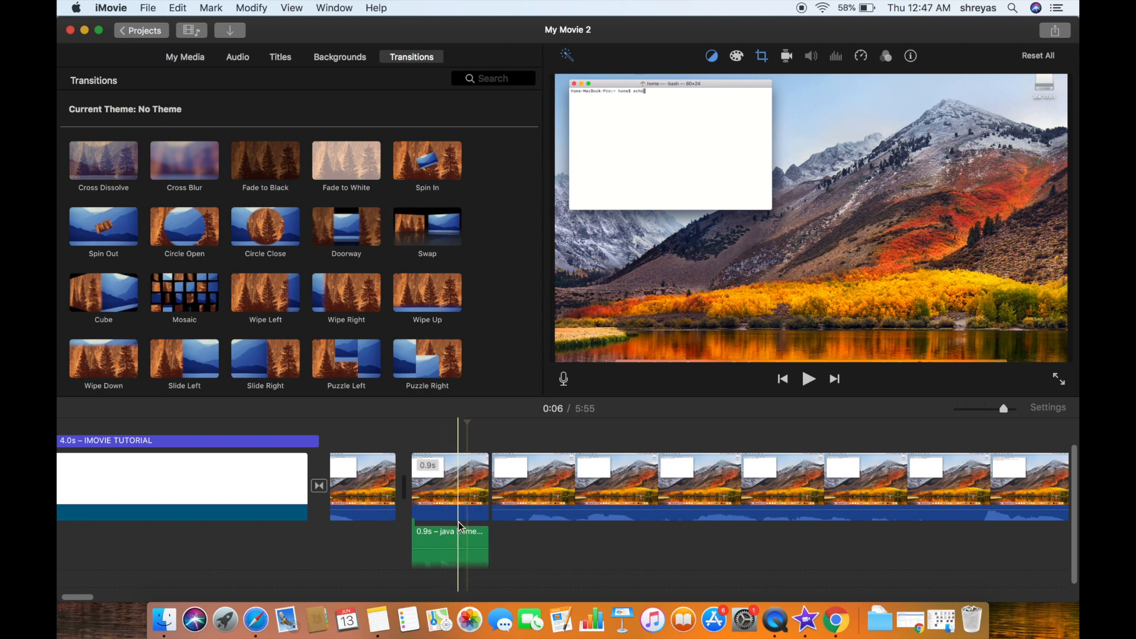
{"action": "left_click", "coordinate": [467, 538]}
{"action": "key", "text": "Delete"}
Play the timeline from 0:05 to check the segment without audio.
{"action": "left_click", "coordinate": [359, 423]}
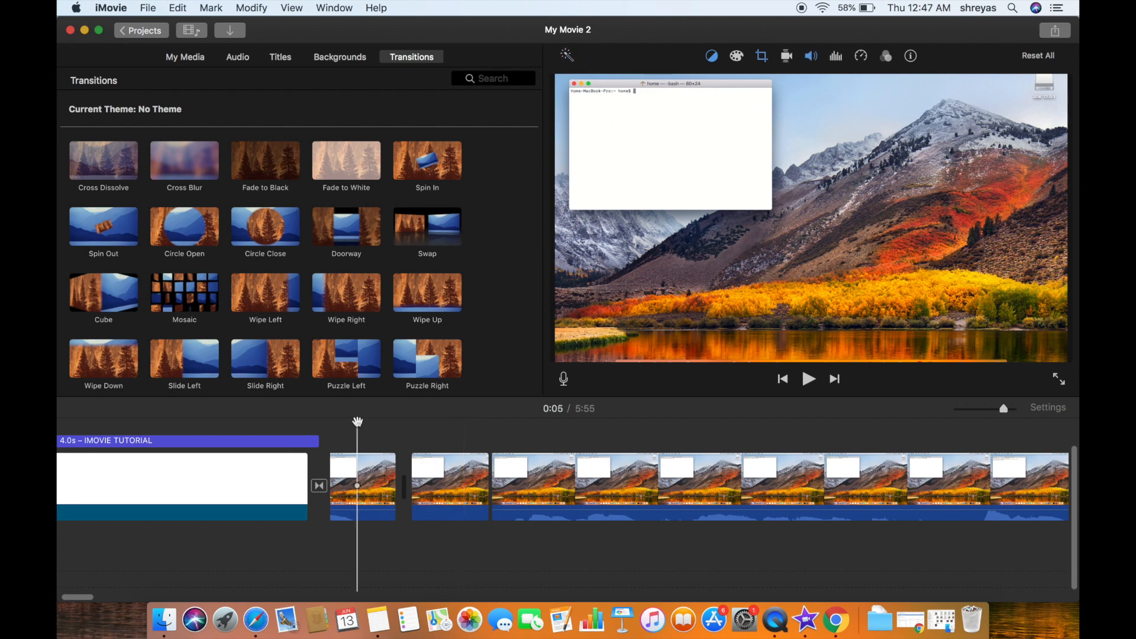
{"action": "key", "text": "space"}
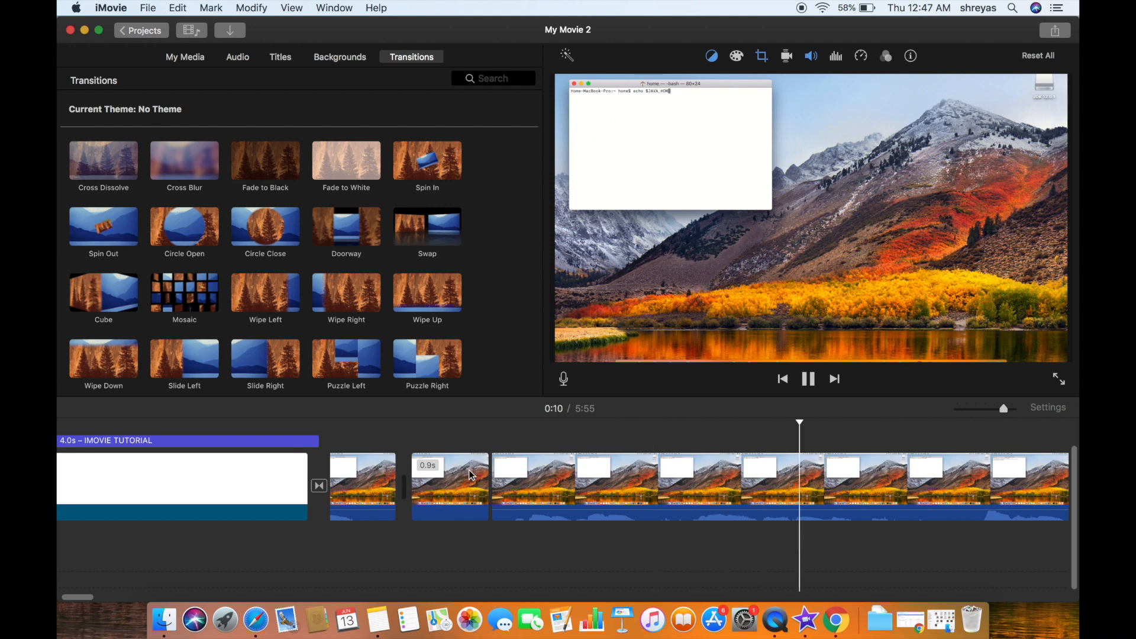
{"action": "key", "text": "space"}
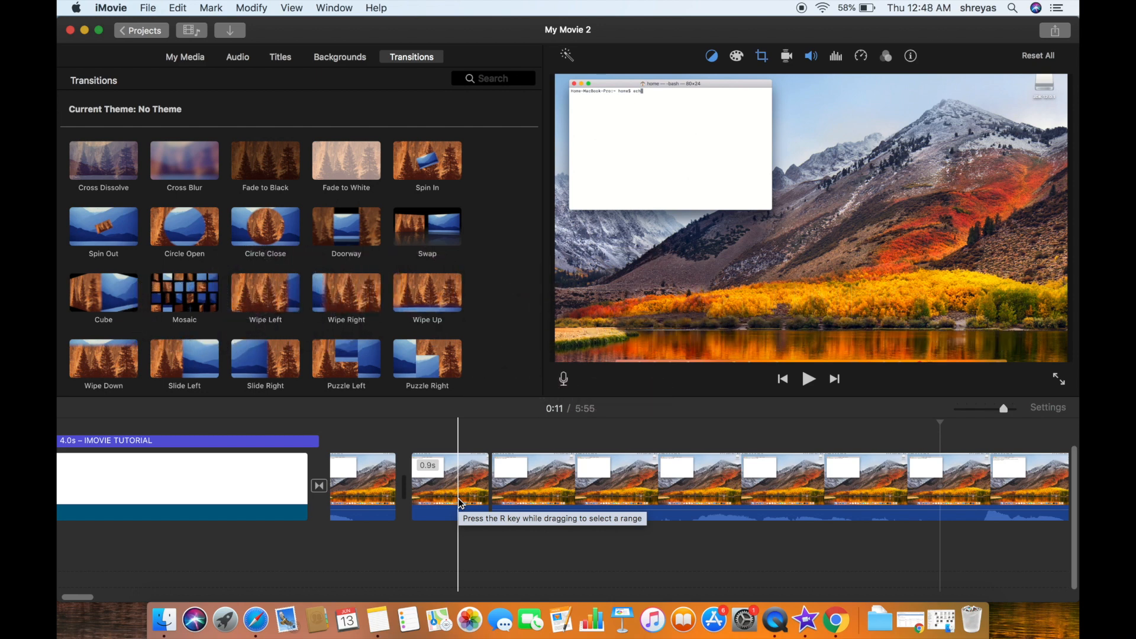
Undo the deletion of the short segment's detached audio and move that audio later on the timeline, beneath the long clip.
{"action": "key", "text": "super+z"}
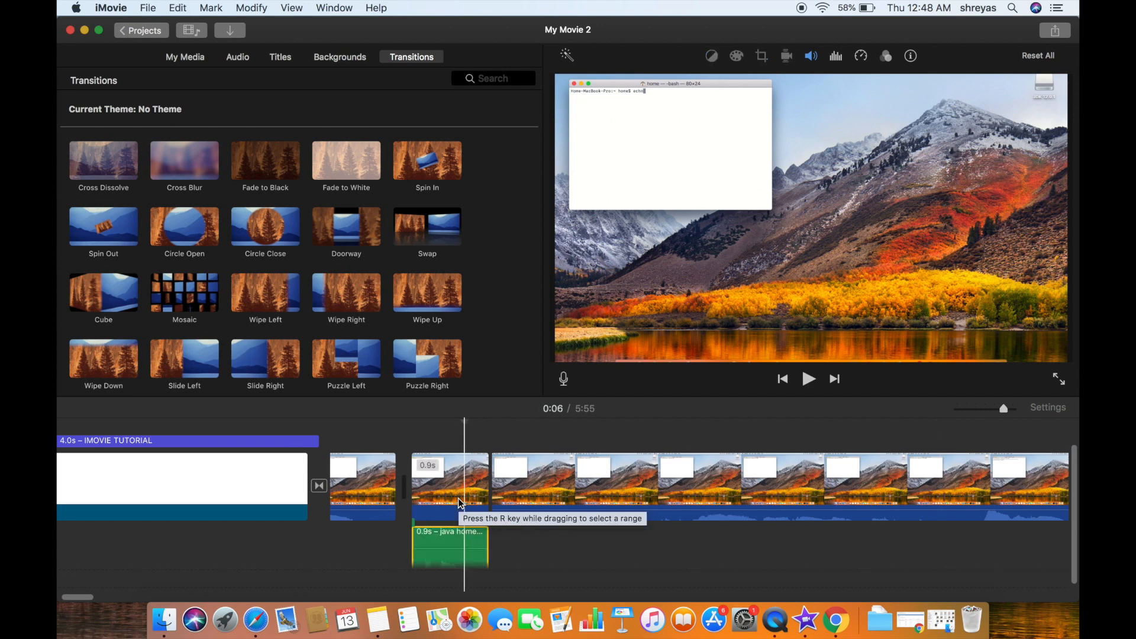
{"action": "scroll", "coordinate": [581, 530], "scroll_direction": "left", "scroll_amount": 1}
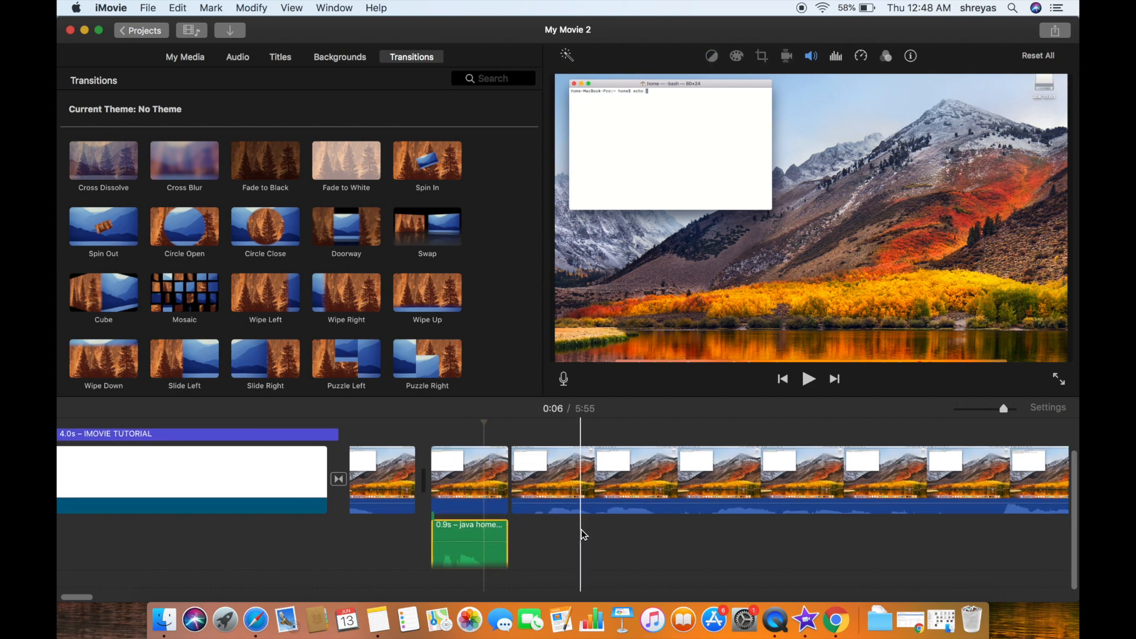
{"action": "left_click", "coordinate": [490, 492]}
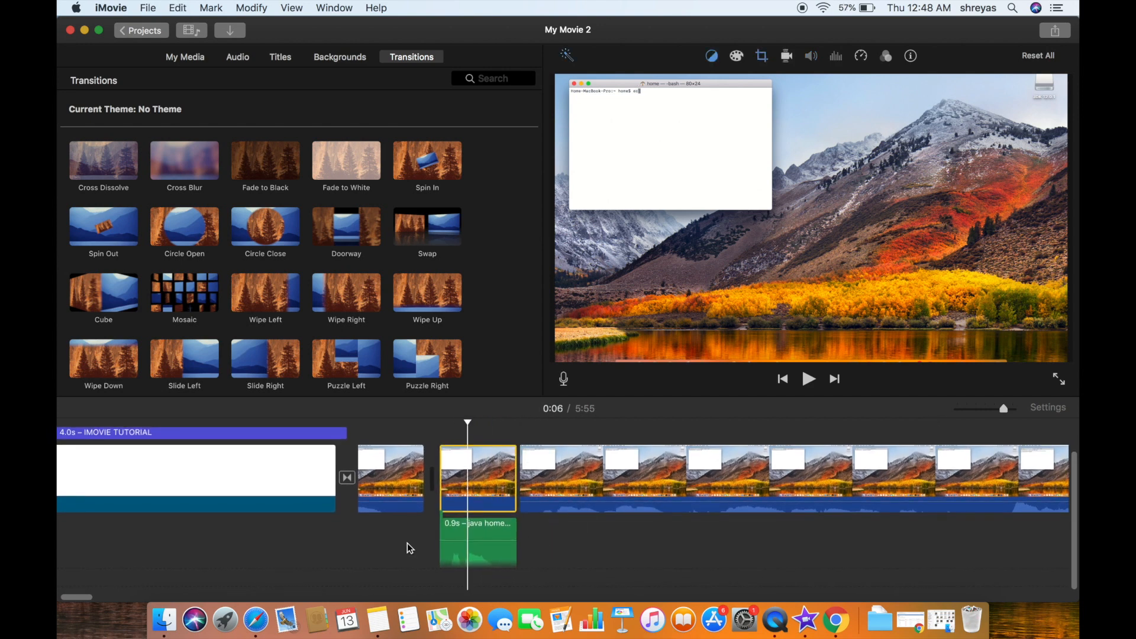
{"action": "left_click", "coordinate": [480, 533]}
{"action": "left_click_drag", "start_coordinate": [481, 533], "coordinate": [750, 534]}
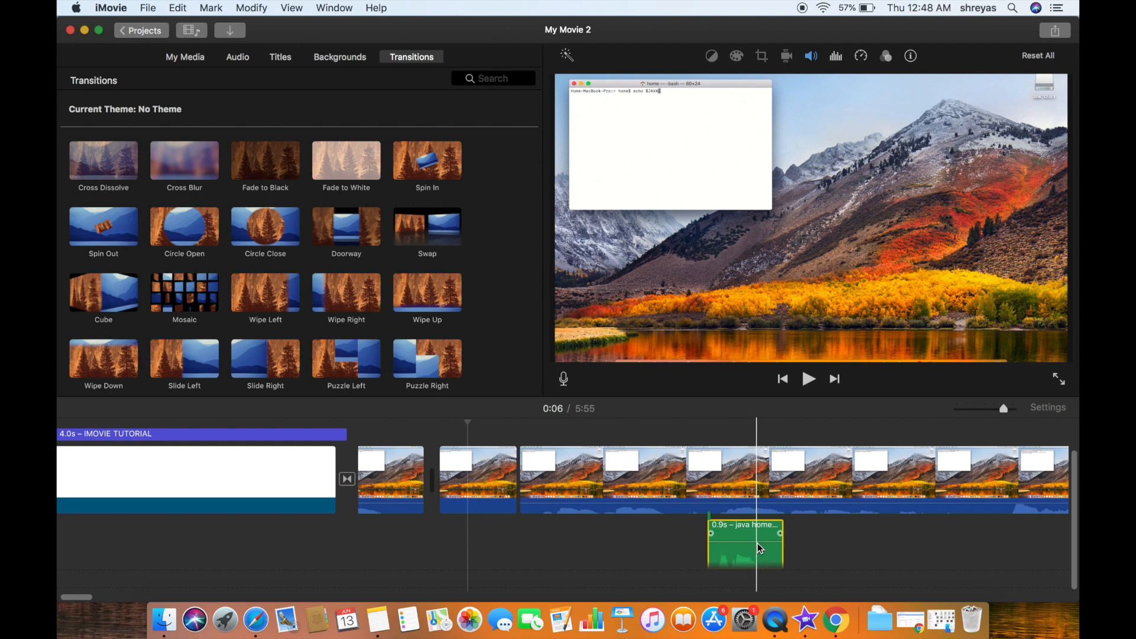
{"action": "mouse_move", "coordinate": [758, 542]}
{"action": "left_mouse_down"}
{"action": "mouse_move", "coordinate": [757, 555]}
{"action": "mouse_move", "coordinate": [757, 531]}
{"action": "left_mouse_up"}
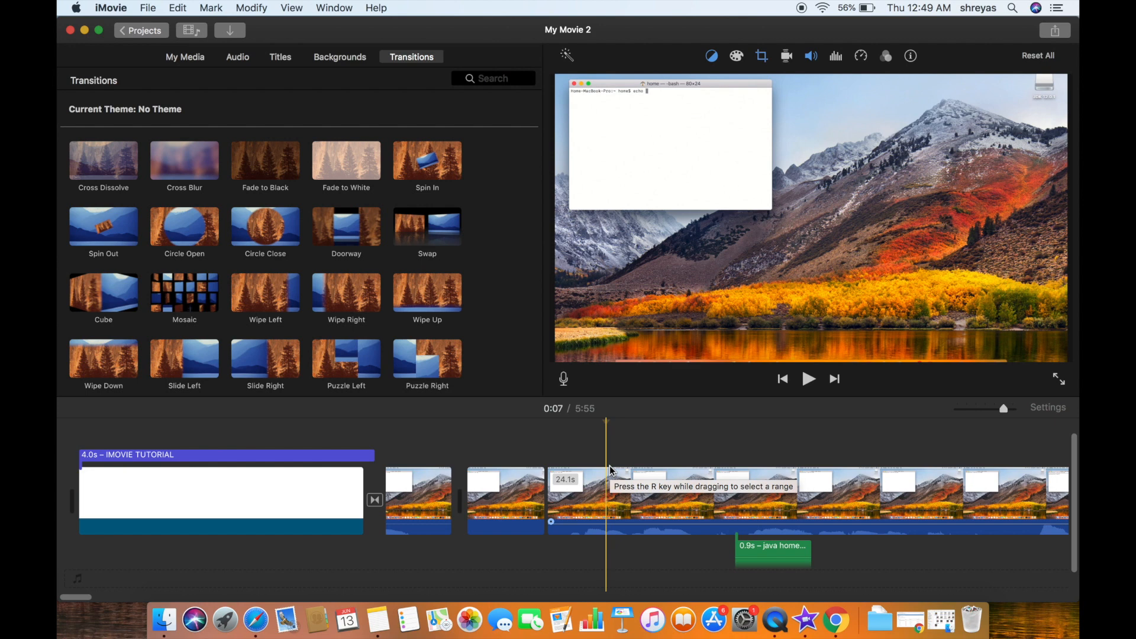
Record a voiceover about 9.4 s long starting at 0:11 on the timeline.
{"action": "left_click", "coordinate": [564, 380]}
{"action": "scroll", "coordinate": [608, 447], "scroll_direction": "right", "scroll_amount": 3}
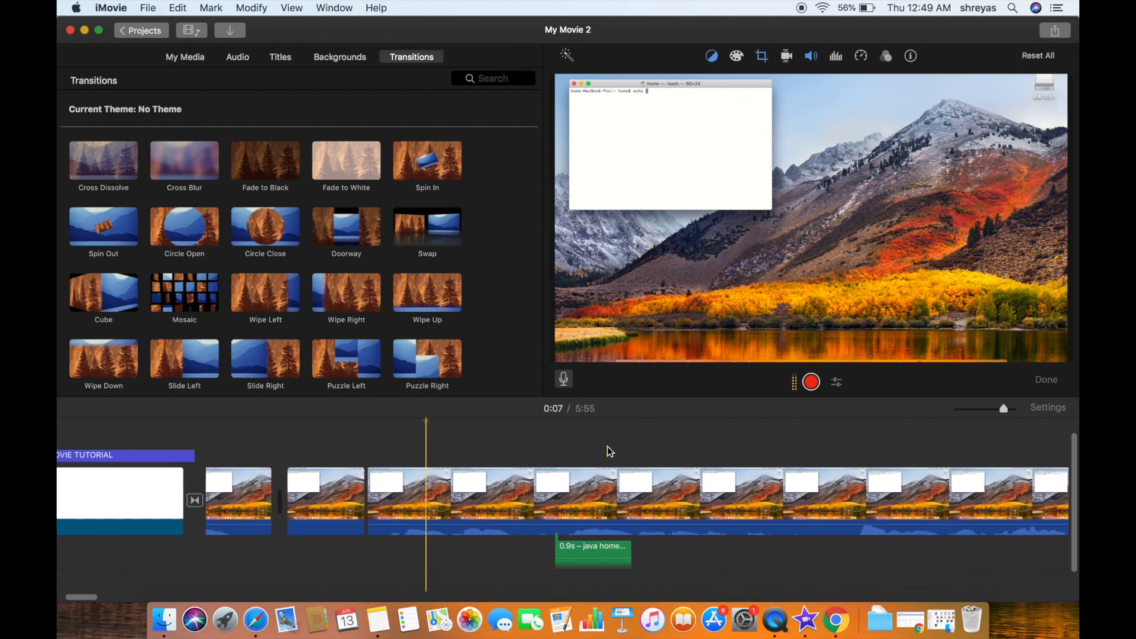
{"action": "scroll", "coordinate": [607, 447], "scroll_direction": "left", "scroll_amount": 2}
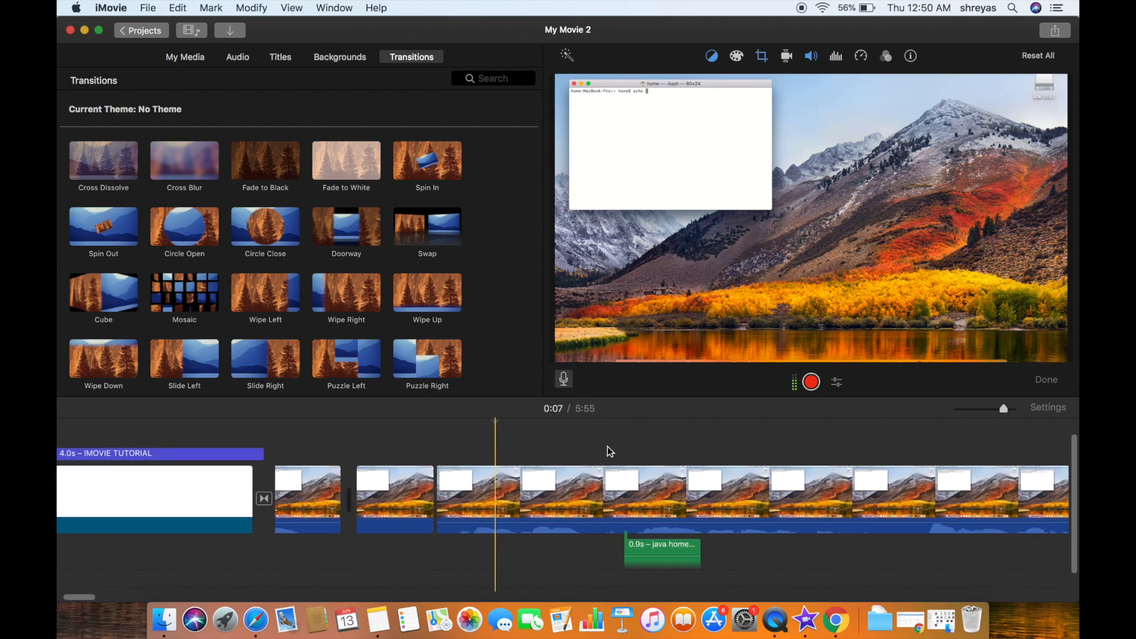
{"action": "scroll", "coordinate": [607, 446], "scroll_direction": "right", "scroll_amount": 3}
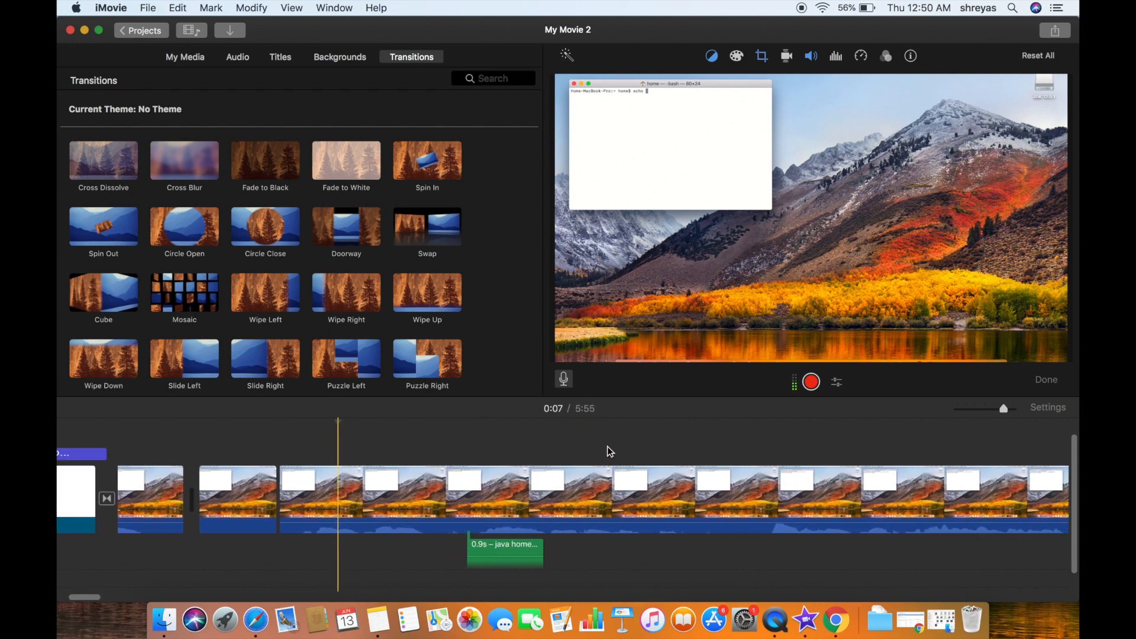
{"action": "left_click", "coordinate": [670, 447]}
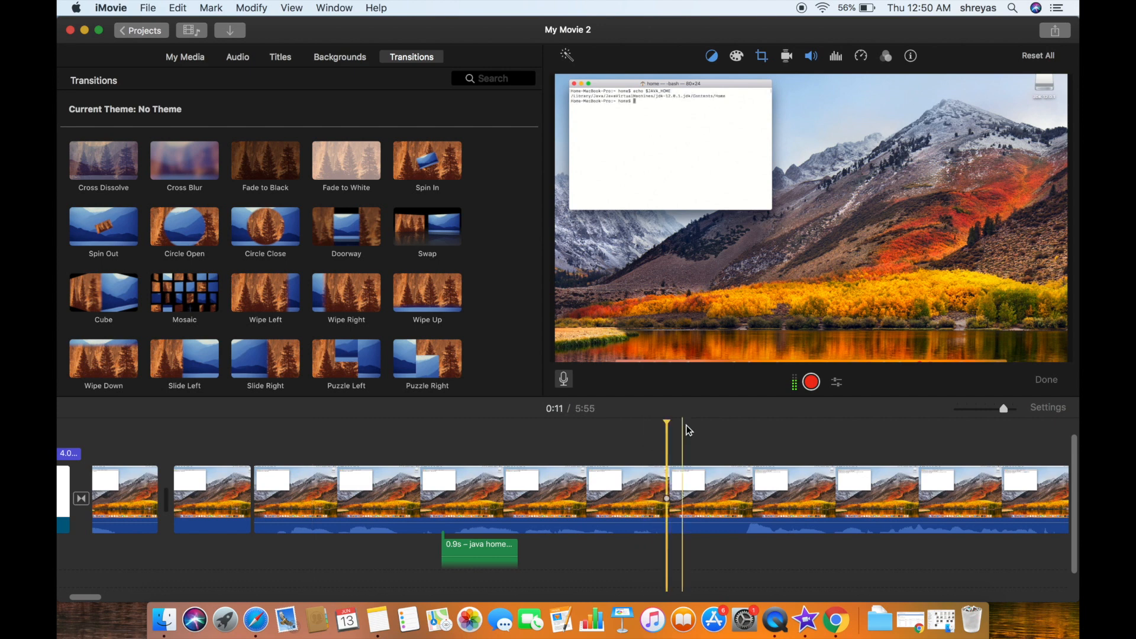
{"action": "left_click", "coordinate": [813, 384]}
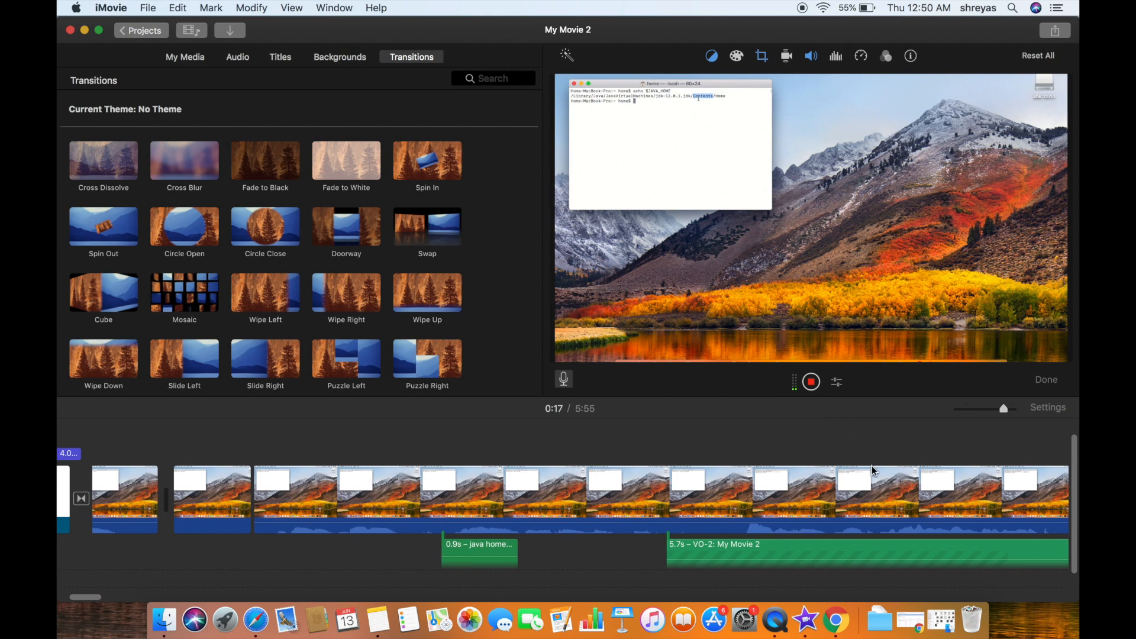
{"action": "left_click", "coordinate": [816, 388]}
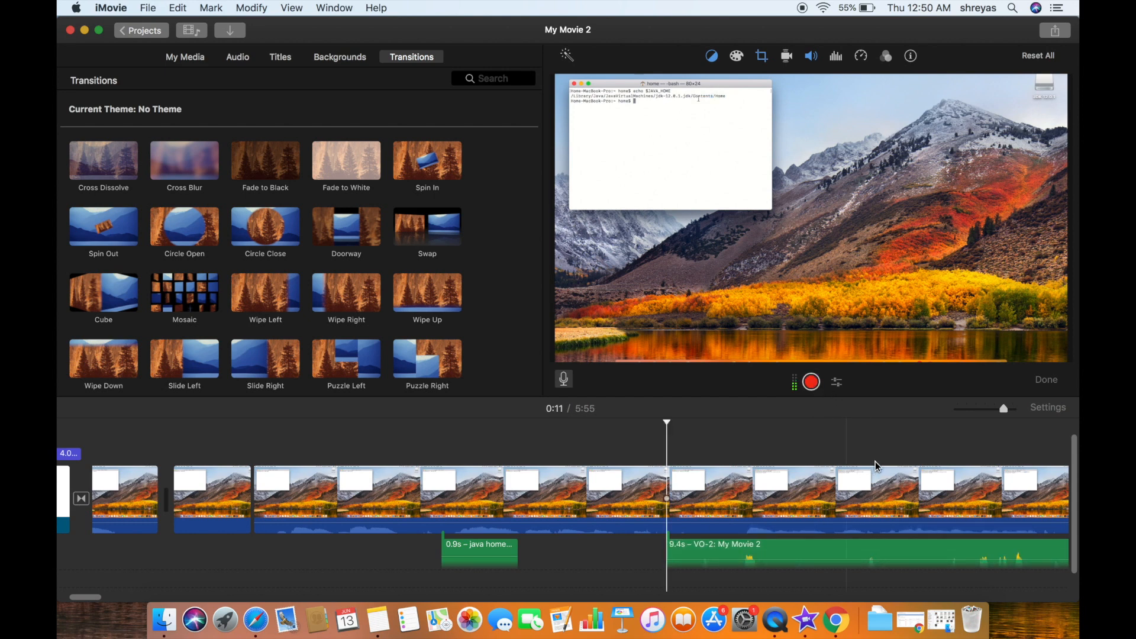
Move the recorded voiceover clip slightly later on the timeline, keeping it beneath the long video clip.
{"action": "scroll", "coordinate": [799, 503], "scroll_direction": "right", "scroll_amount": 5}
{"action": "left_click", "coordinate": [760, 532]}
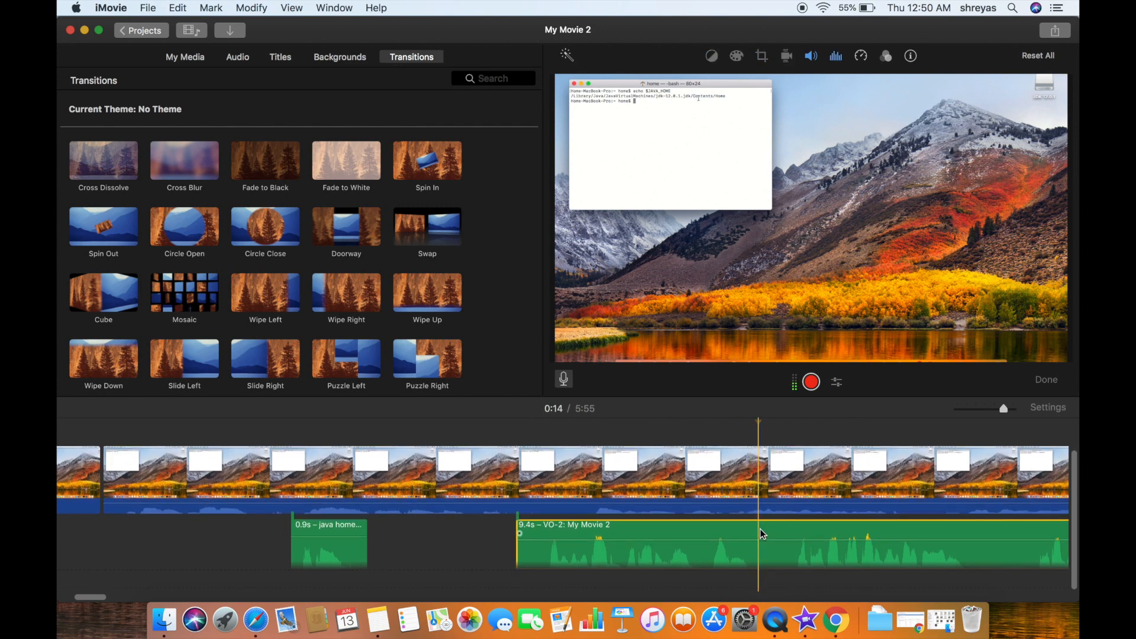
{"action": "left_click_drag", "start_coordinate": [655, 534], "coordinate": [754, 537]}
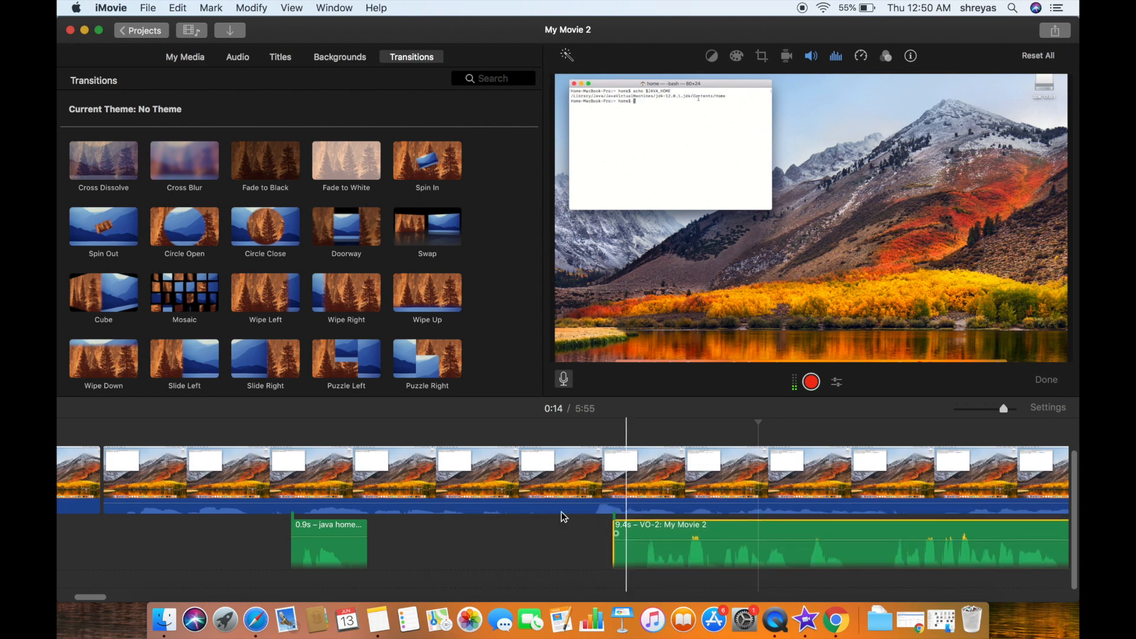
{"action": "scroll", "coordinate": [491, 505], "scroll_direction": "left", "scroll_amount": 8}
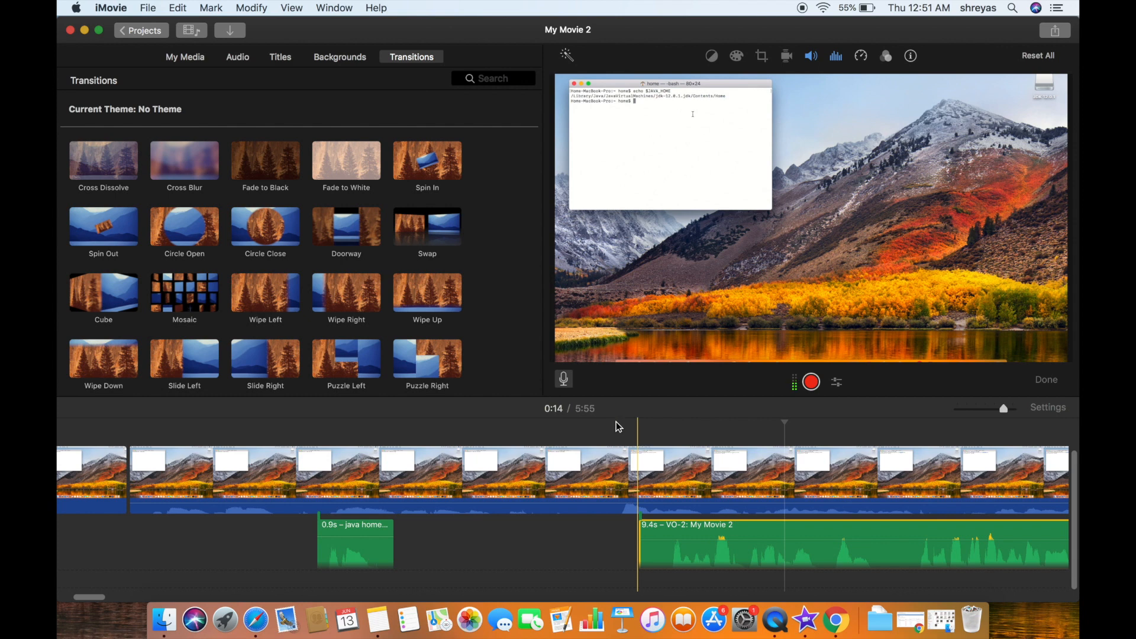
Browse the sound effects and add Drone Dark Suspense 2 beneath the long clip, shortly after the detached audio.
{"action": "left_click", "coordinate": [240, 61]}
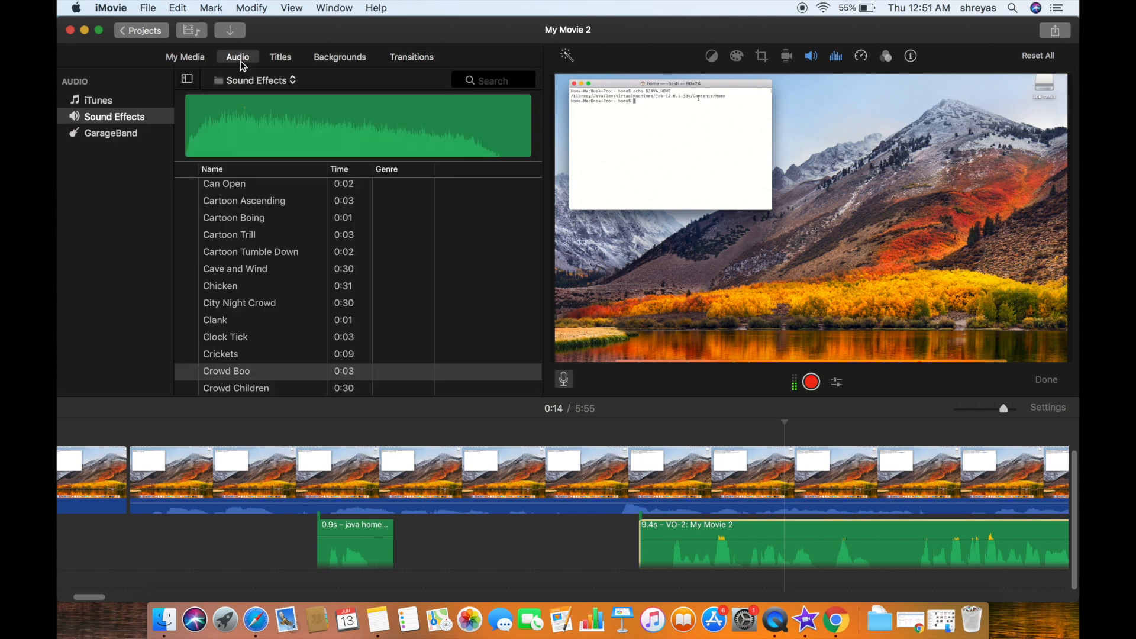
{"action": "left_click", "coordinate": [346, 144]}
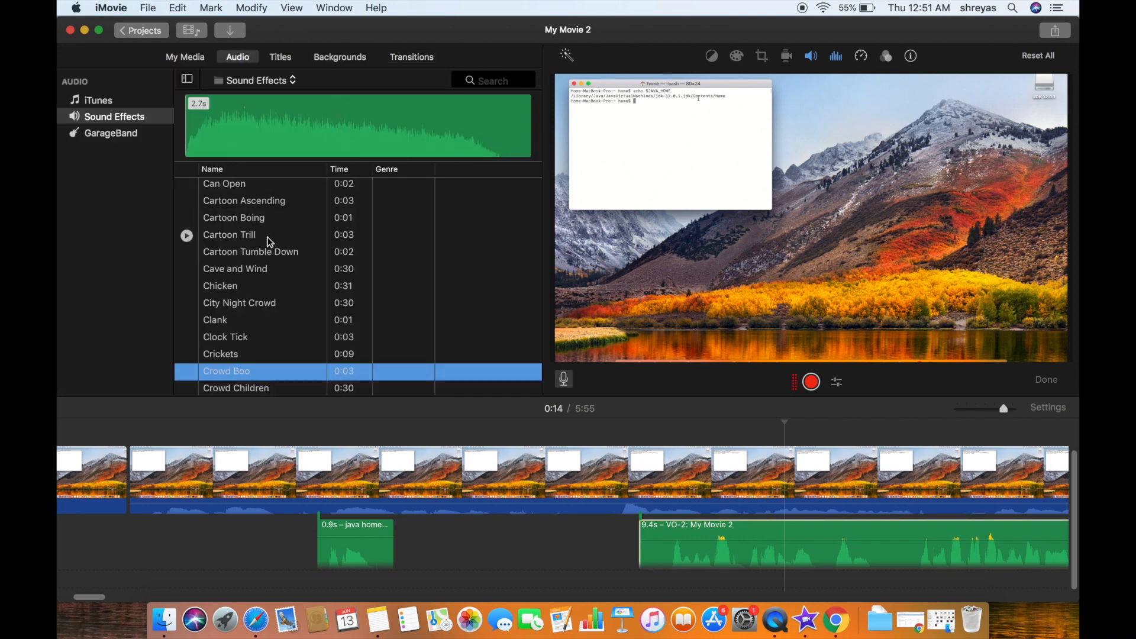
{"action": "left_click", "coordinate": [248, 236]}
{"action": "left_click", "coordinate": [219, 290]}
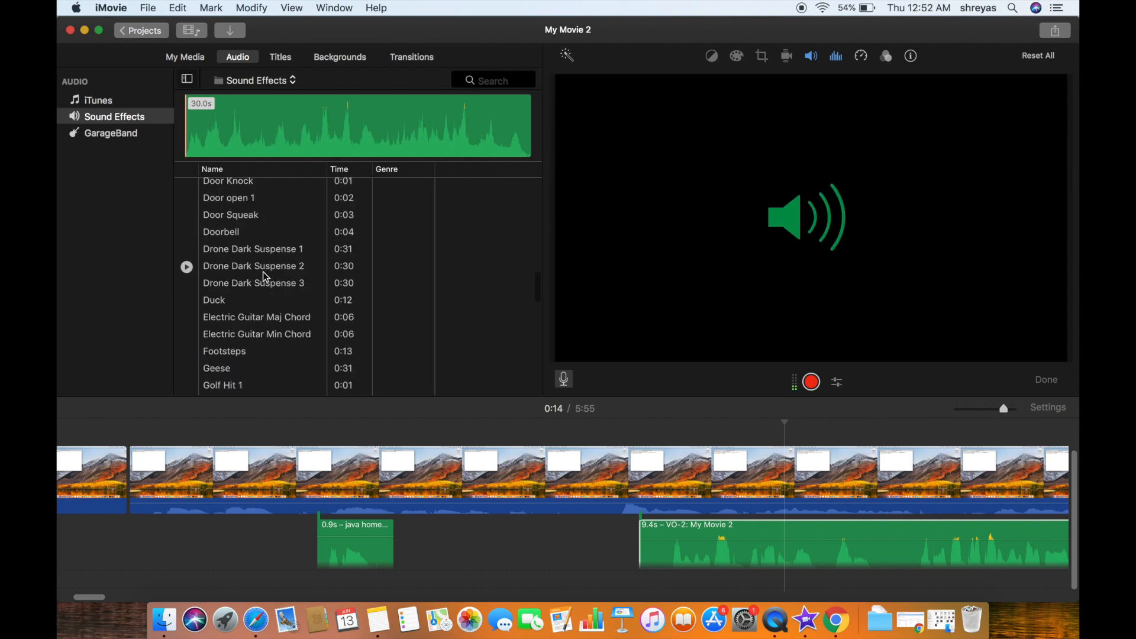
{"action": "right_click", "coordinate": [263, 272]}
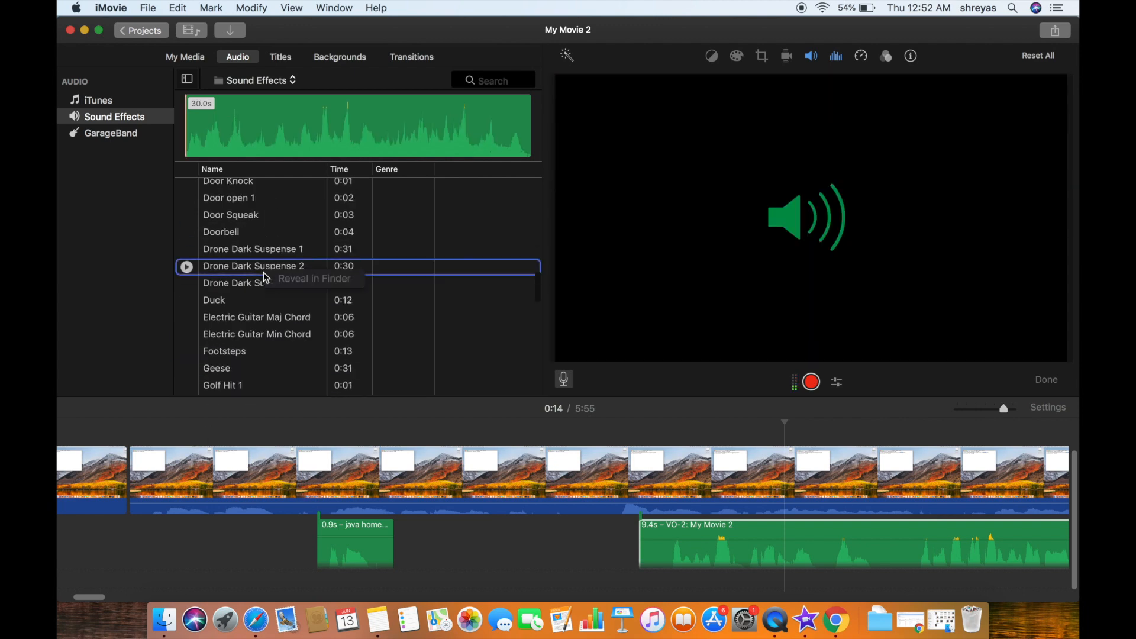
{"action": "left_click", "coordinate": [377, 384]}
{"action": "left_click_drag", "start_coordinate": [257, 260], "coordinate": [451, 543]}
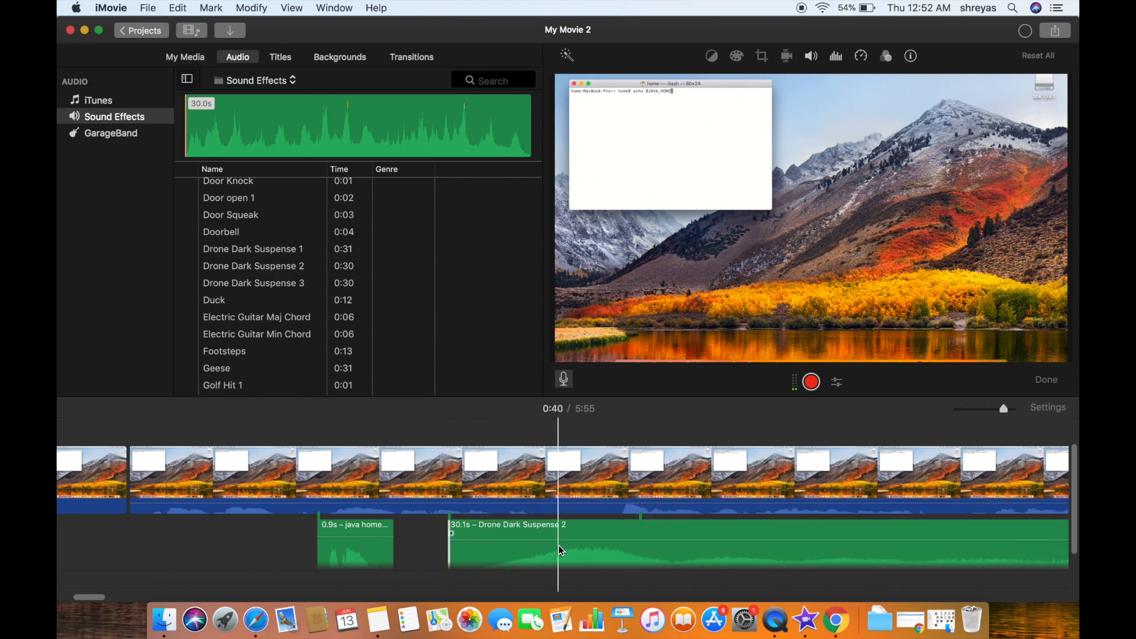
Play the timeline from just before the detached audio to listen to it and the added sound effect.
{"action": "scroll", "coordinate": [558, 545], "scroll_direction": "right", "scroll_amount": 10}
{"action": "scroll", "coordinate": [558, 545], "scroll_direction": "left", "scroll_amount": 10}
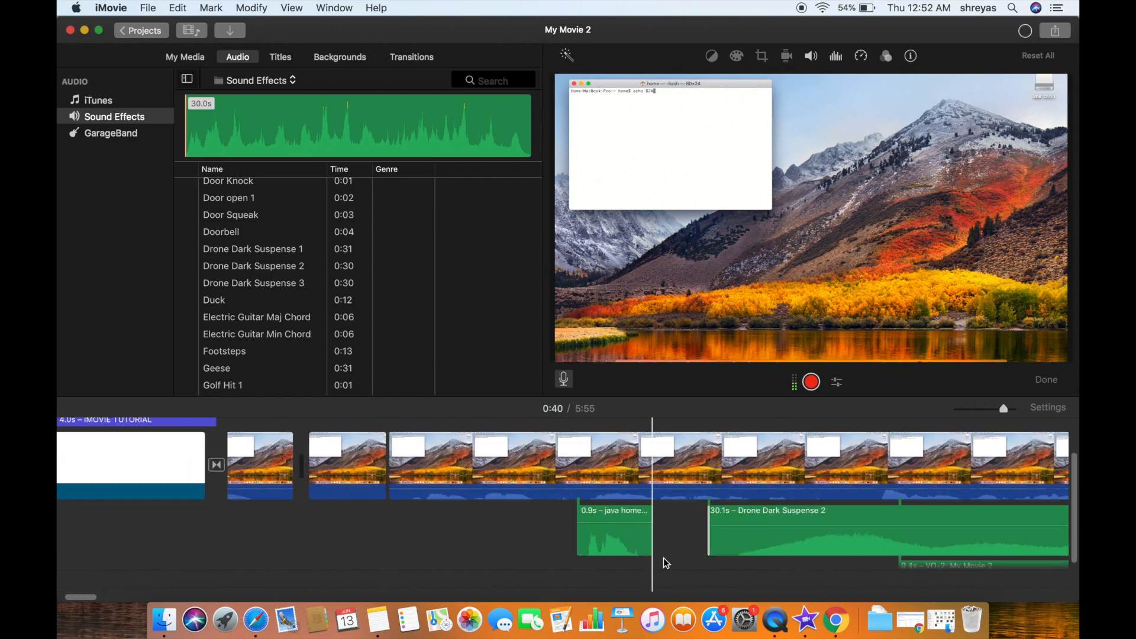
{"action": "left_click", "coordinate": [488, 501]}
{"action": "key", "text": "space"}
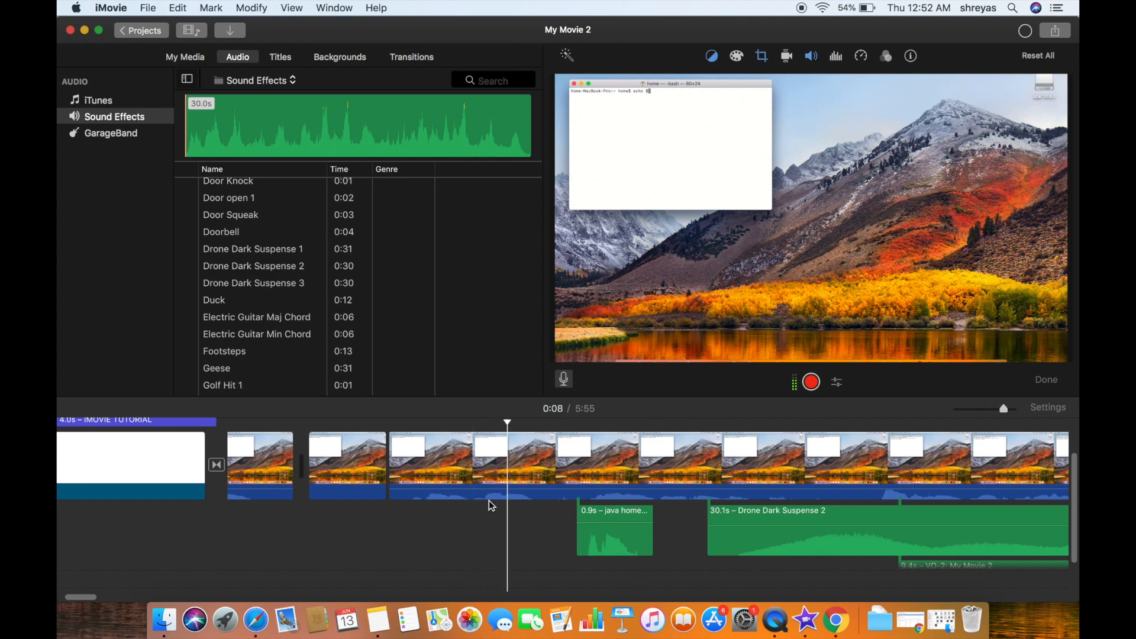
{"action": "scroll", "coordinate": [613, 518], "scroll_direction": "right", "scroll_amount": 6}
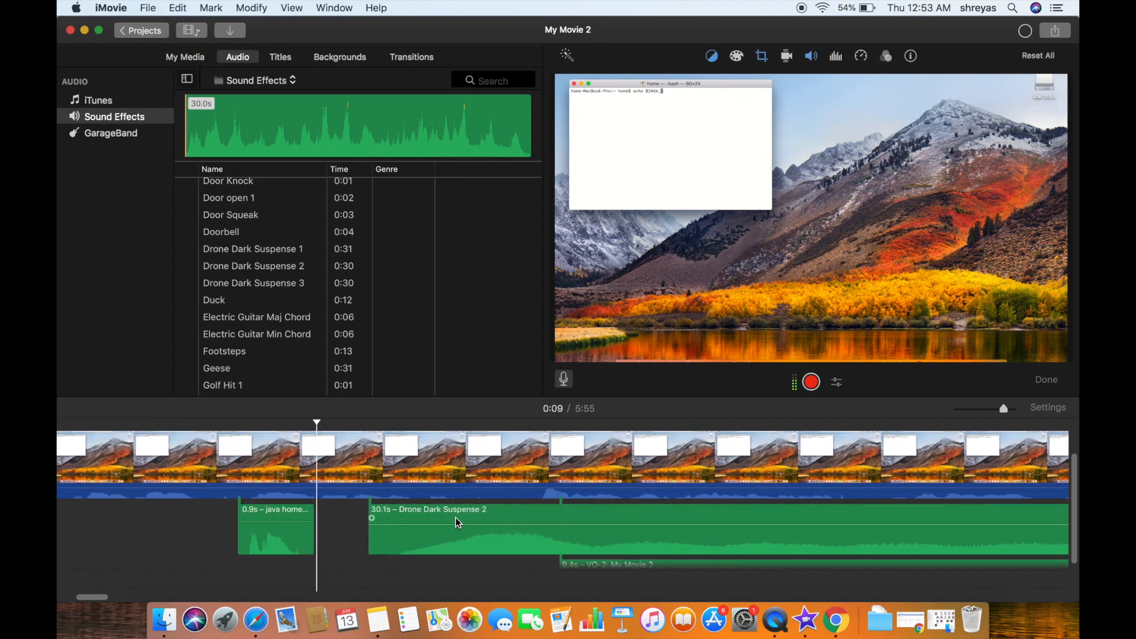
{"action": "scroll", "coordinate": [458, 522], "scroll_direction": "right", "scroll_amount": 5}
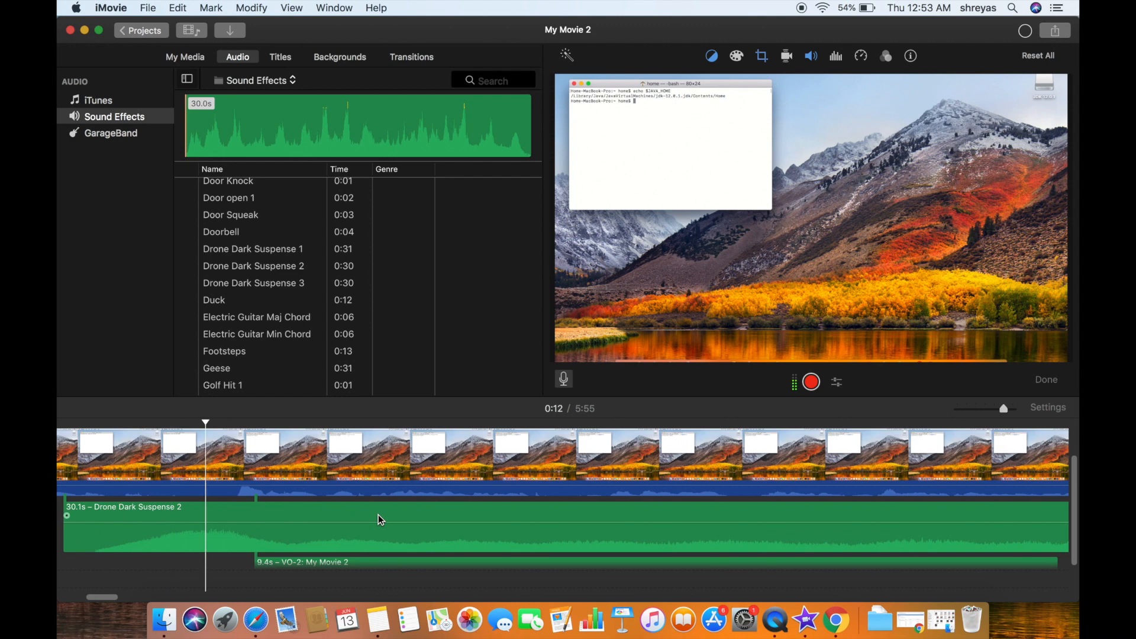
Delete the Drone Dark Suspense 2 sound effect from the timeline.
{"action": "left_click", "coordinate": [301, 525]}
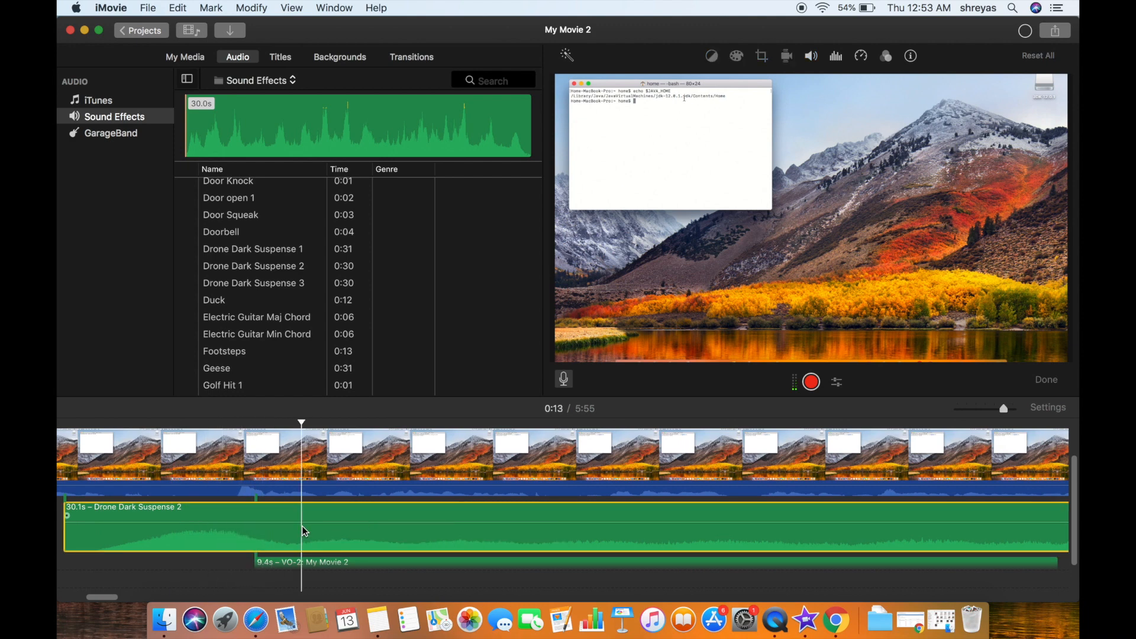
{"action": "key", "text": "Delete"}
{"action": "scroll", "coordinate": [301, 525], "scroll_direction": "left", "scroll_amount": 10}
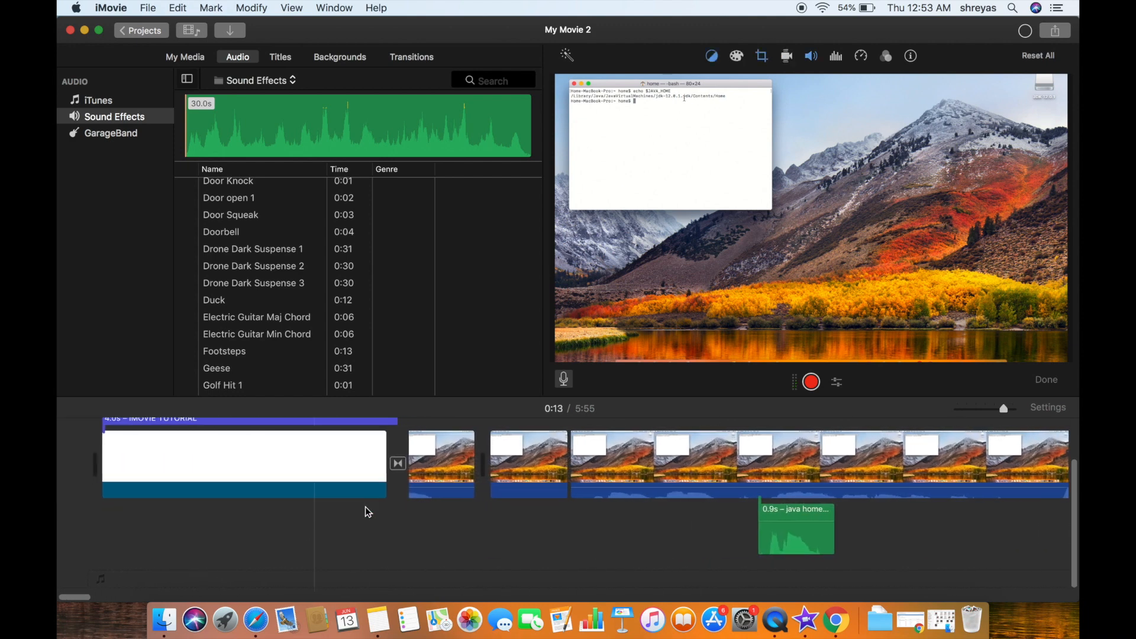
{"action": "scroll", "coordinate": [315, 523], "scroll_direction": "right", "scroll_amount": 7}
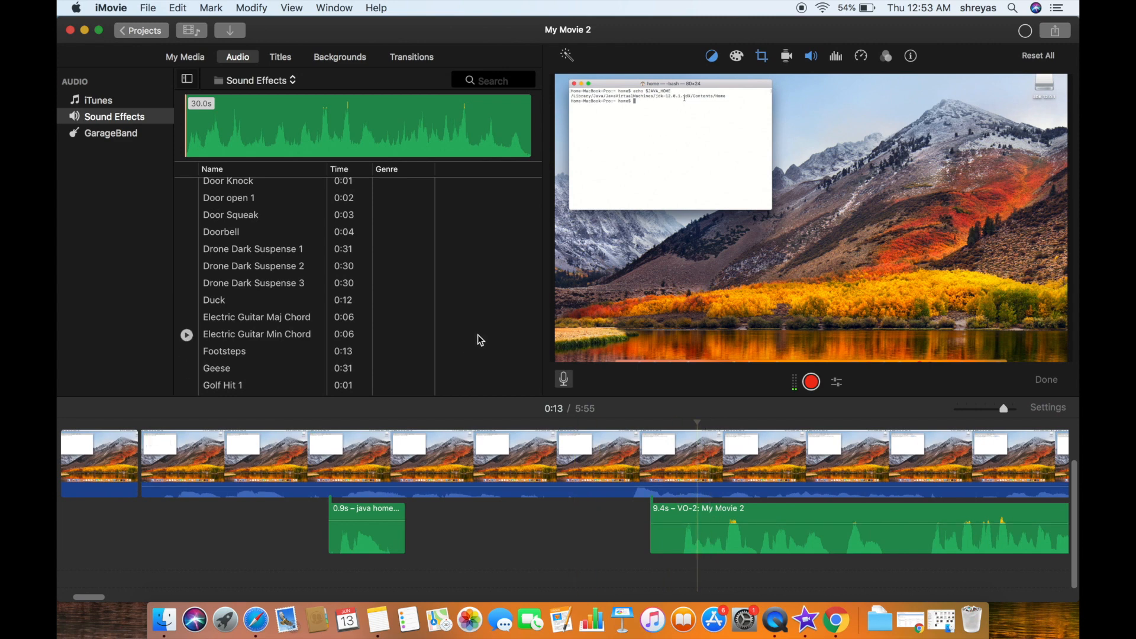
{"action": "scroll", "coordinate": [622, 562], "scroll_direction": "right", "scroll_amount": 4}
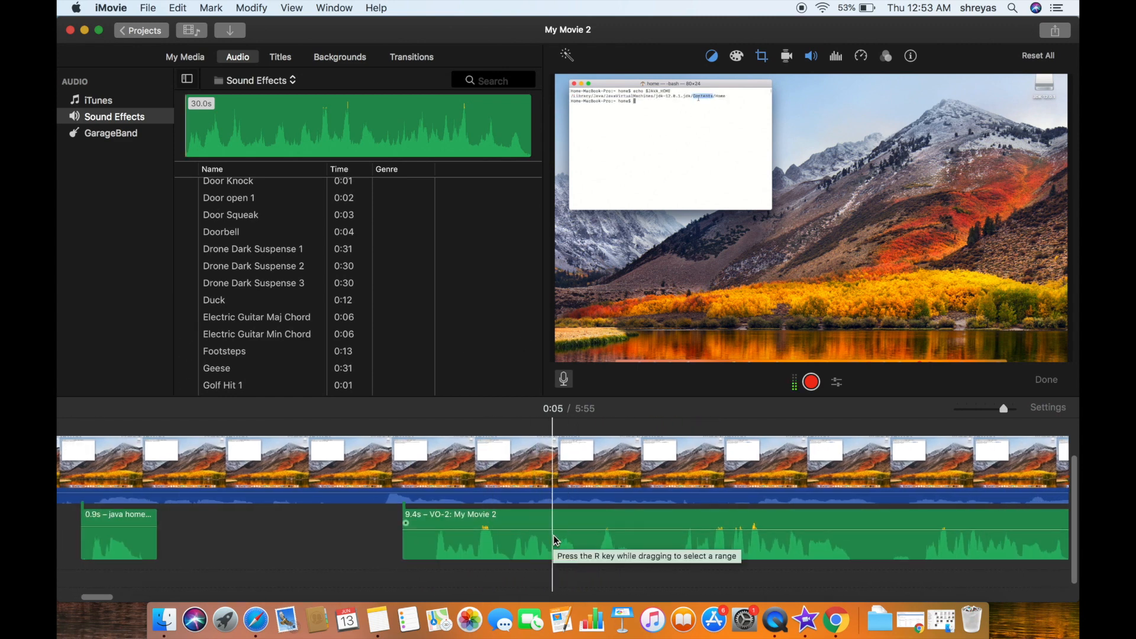
Look through the iTunes, Sound Effects and GarageBand audio sources.
{"action": "left_click", "coordinate": [98, 101]}
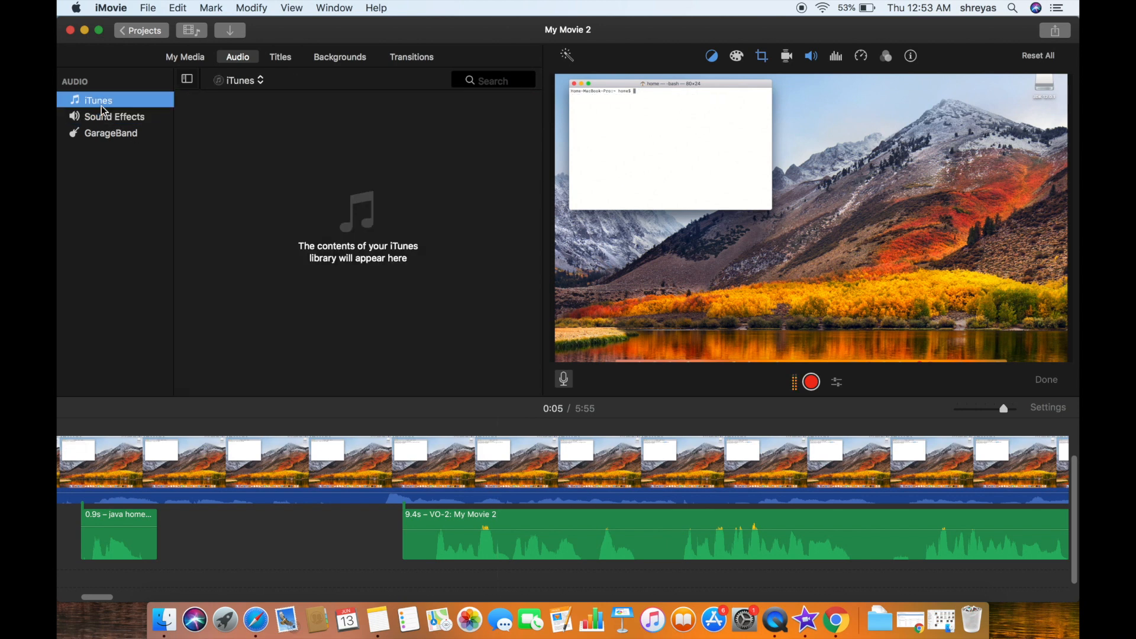
{"action": "left_click", "coordinate": [107, 117]}
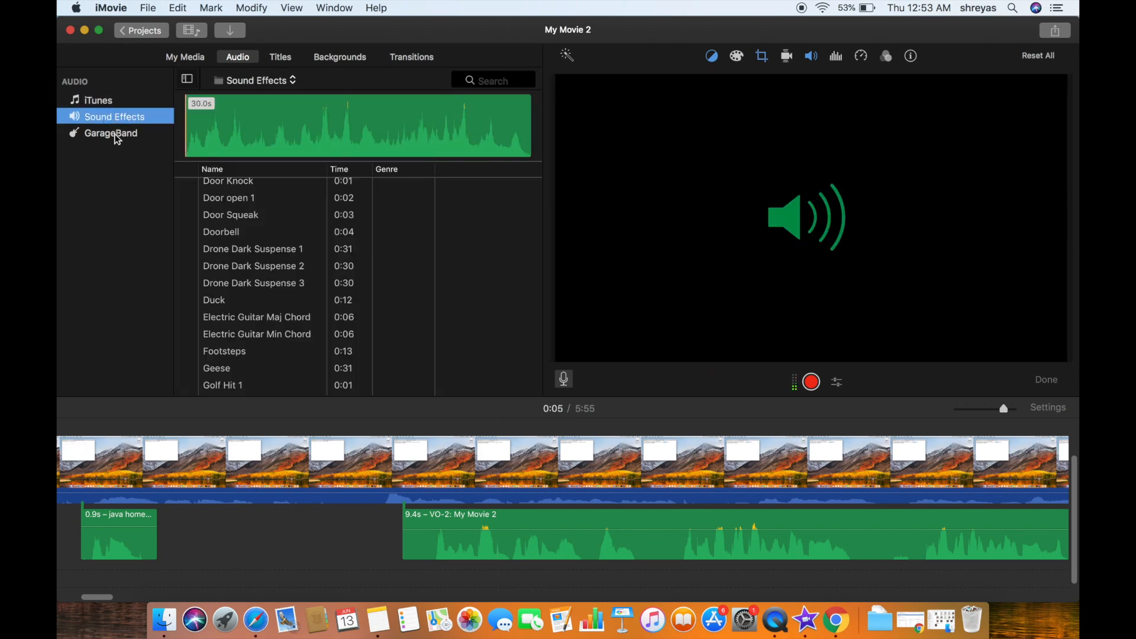
{"action": "left_click", "coordinate": [116, 135]}
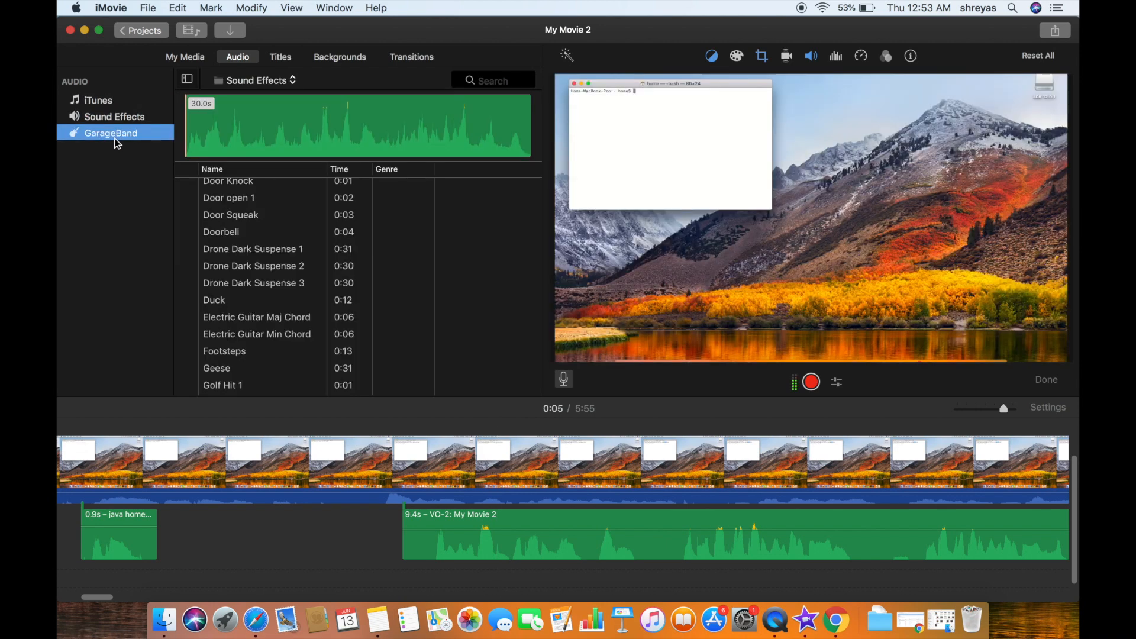
{"action": "left_click", "coordinate": [106, 101]}
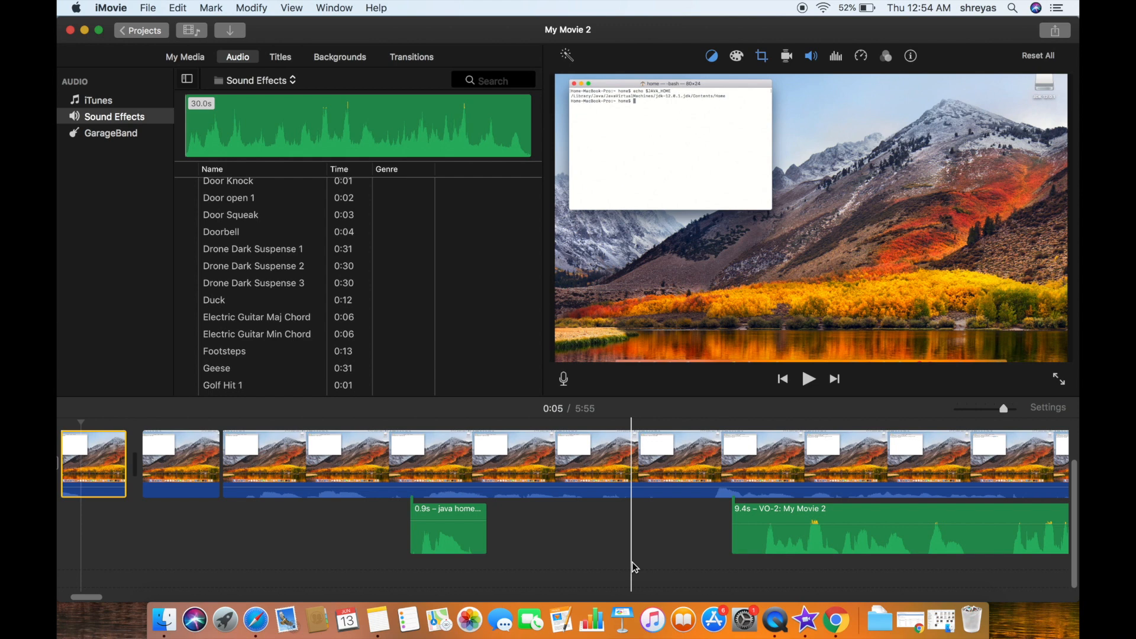
Select the short middle segment and check which clip commands it offers, including audio detaching, without applying any.
{"action": "left_click", "coordinate": [176, 459]}
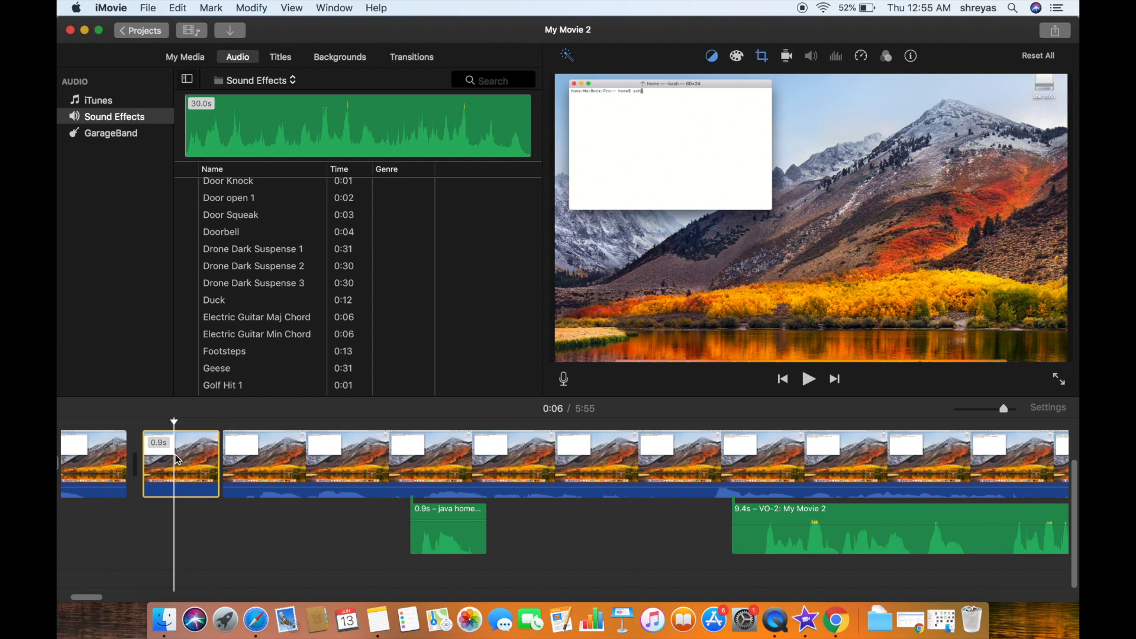
{"action": "scroll", "coordinate": [183, 459], "scroll_direction": "left", "scroll_amount": 2}
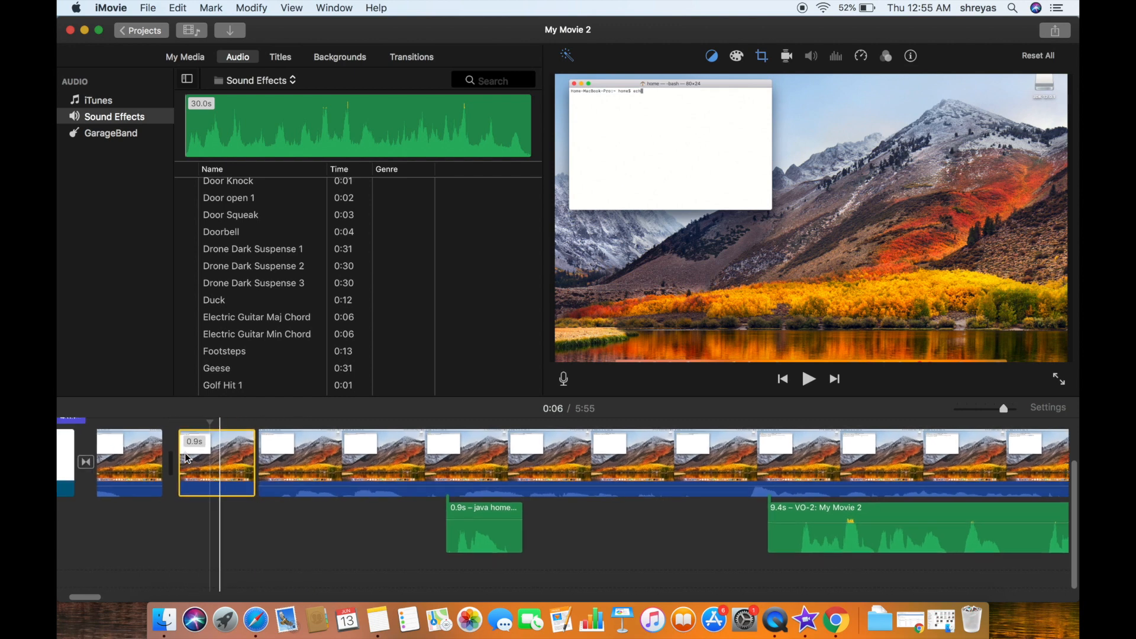
{"action": "right_click", "coordinate": [223, 464]}
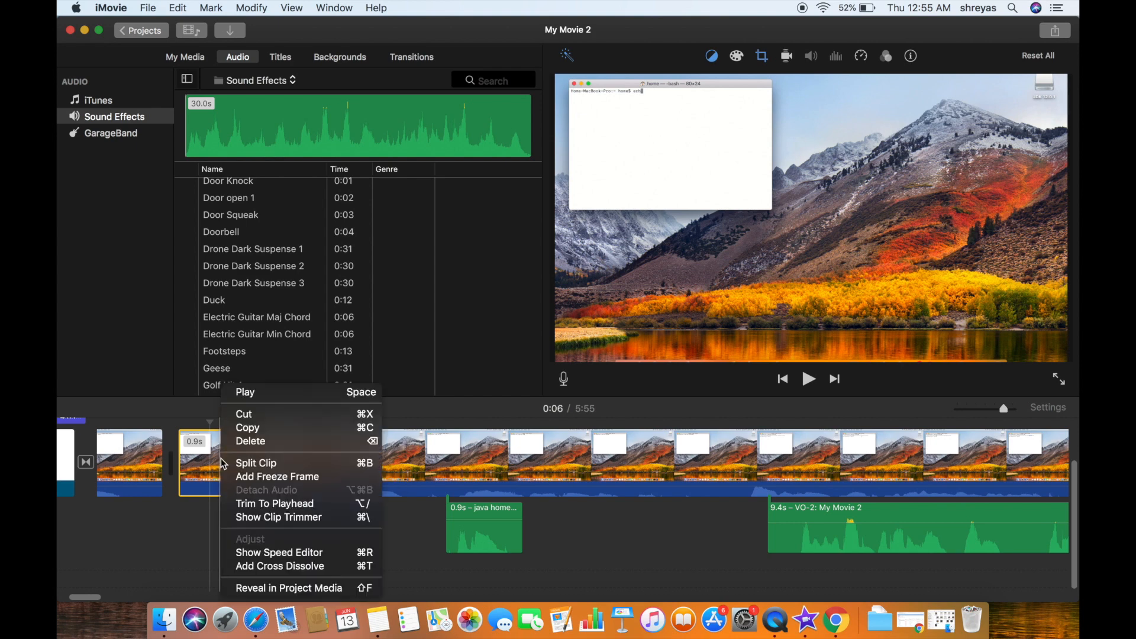
{"action": "left_click", "coordinate": [208, 467]}
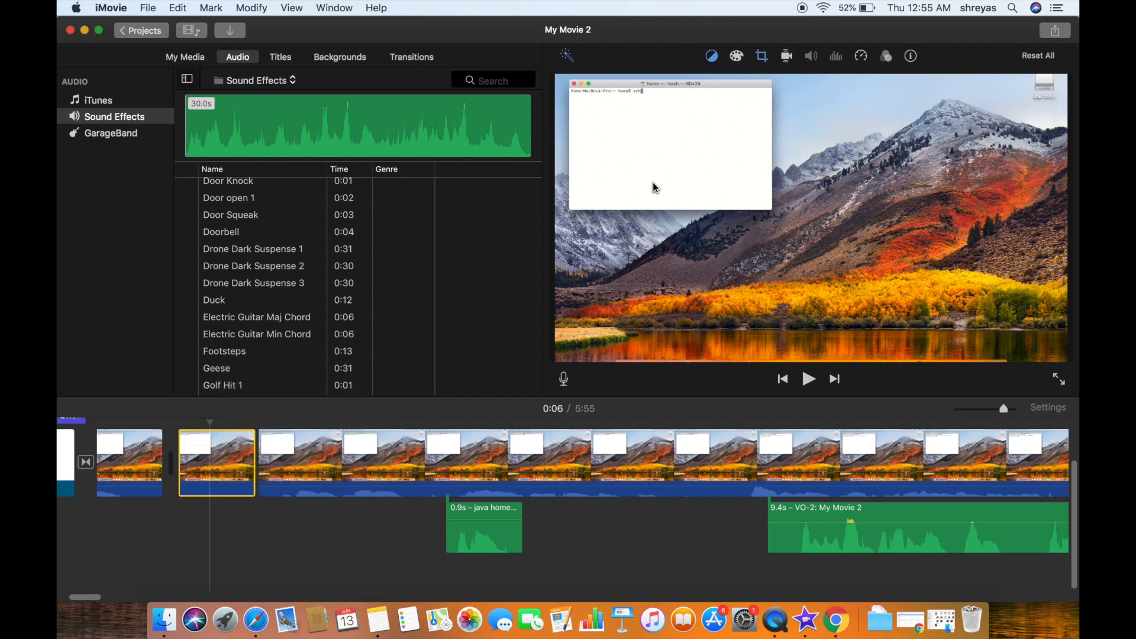
Set the short middle segment's crop style to Fit and compare it with the crop style of the following long clip.
{"action": "left_click", "coordinate": [762, 57]}
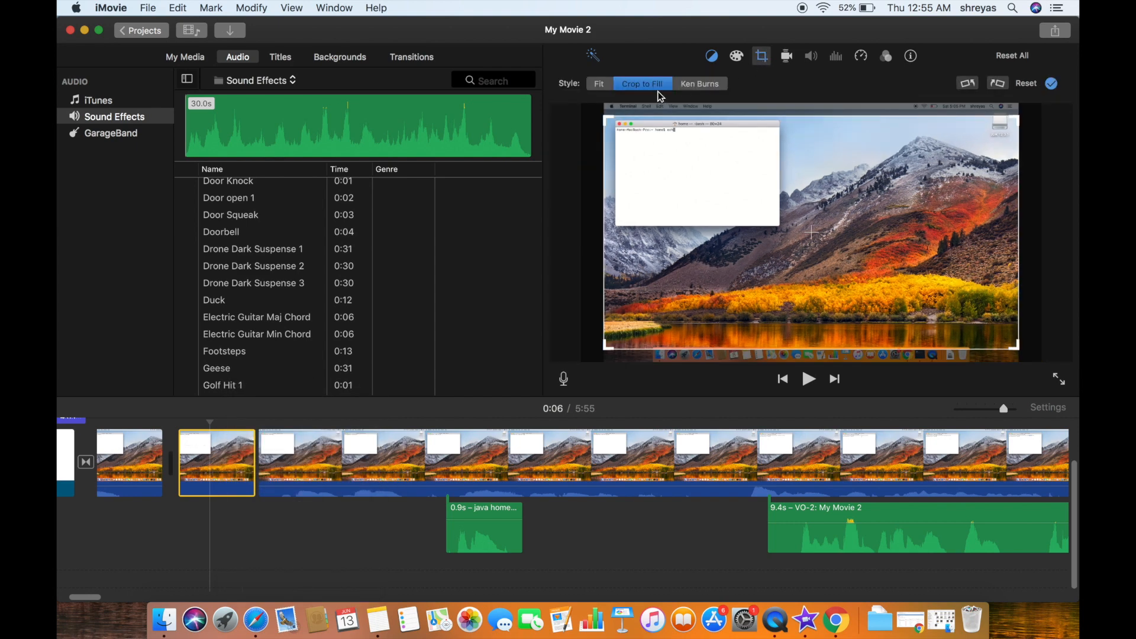
{"action": "left_click", "coordinate": [600, 86]}
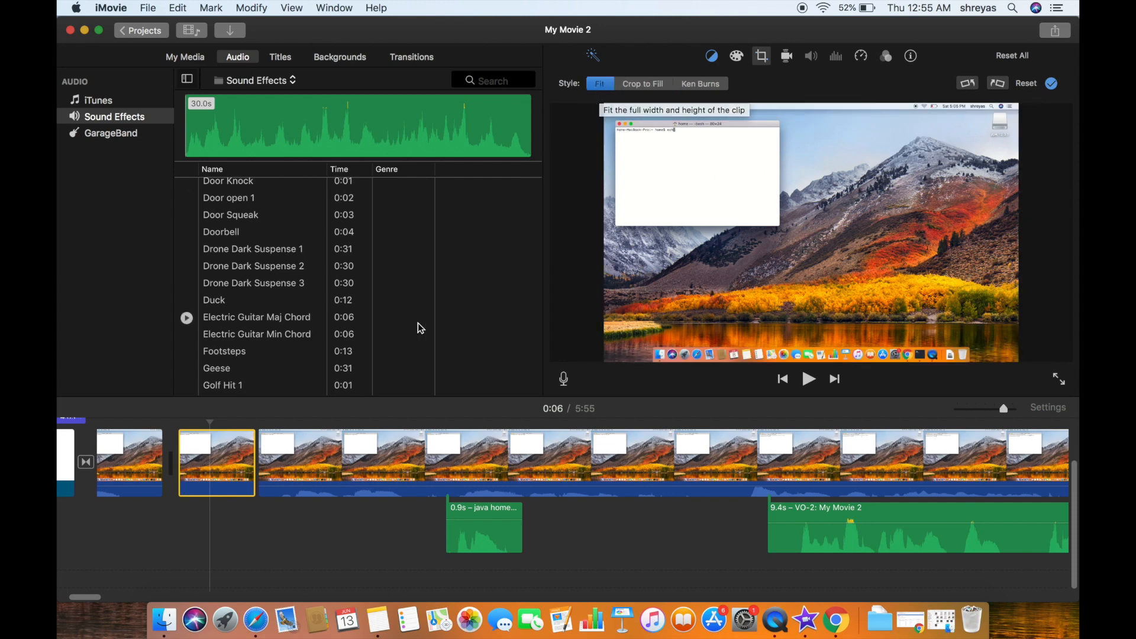
{"action": "left_click", "coordinate": [463, 453]}
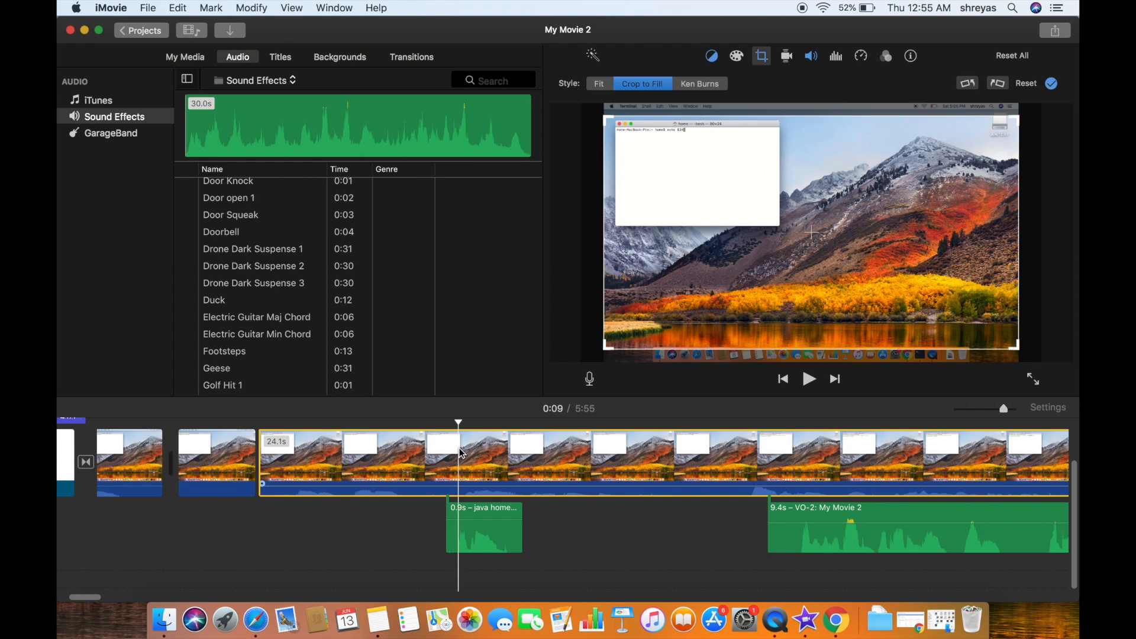
{"action": "left_click", "coordinate": [353, 456]}
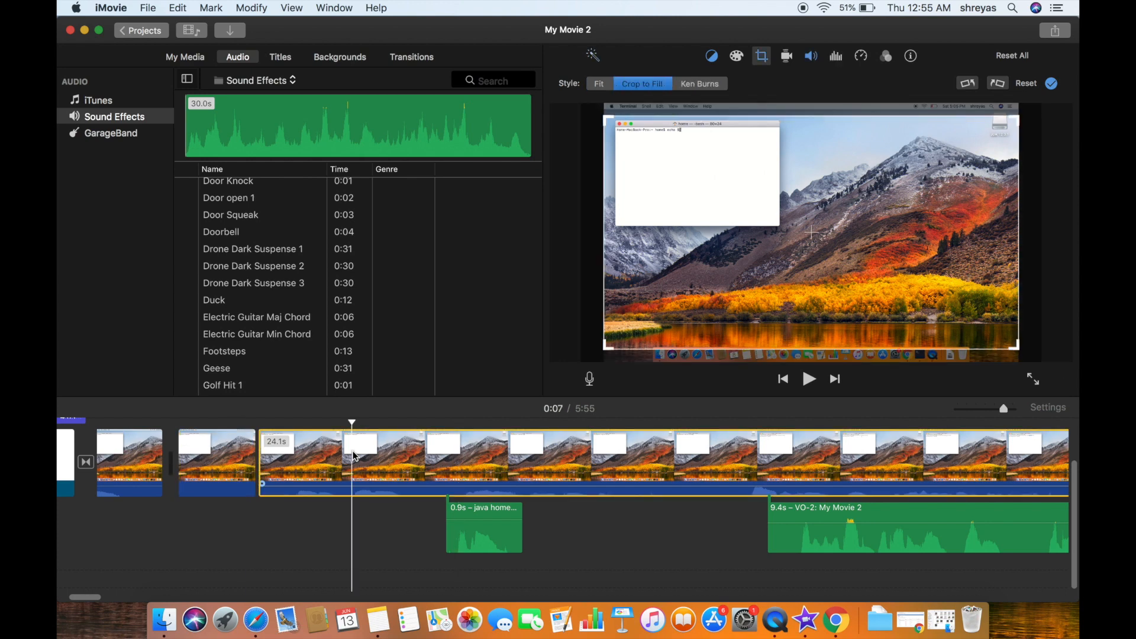
Copy the short middle segment that uses the Fit crop style.
{"action": "left_click", "coordinate": [234, 455]}
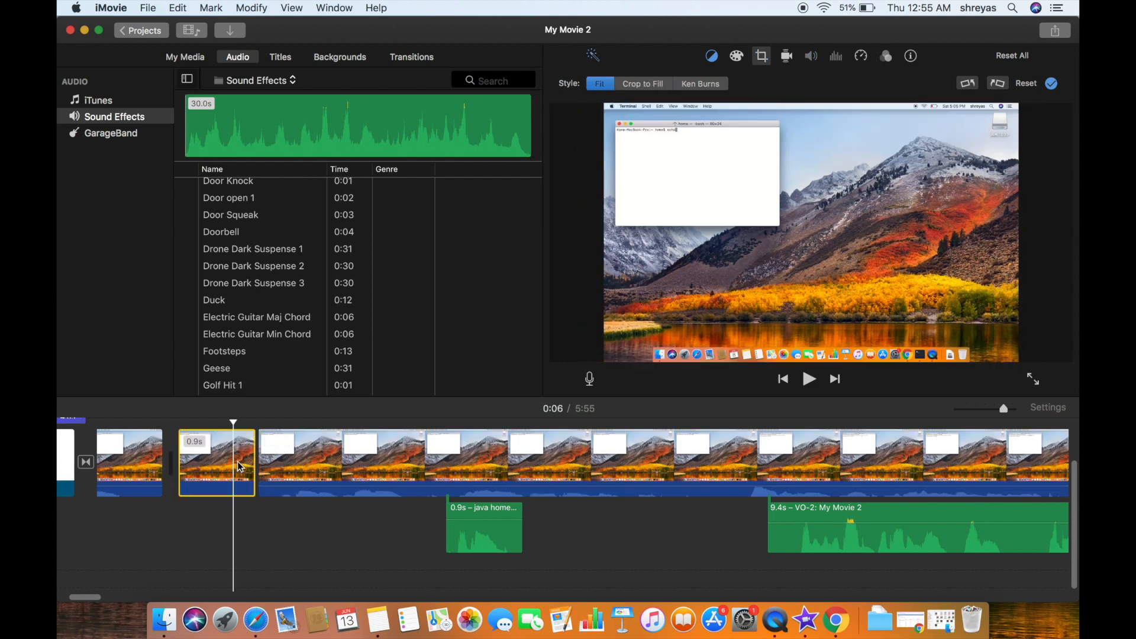
{"action": "right_click", "coordinate": [239, 467]}
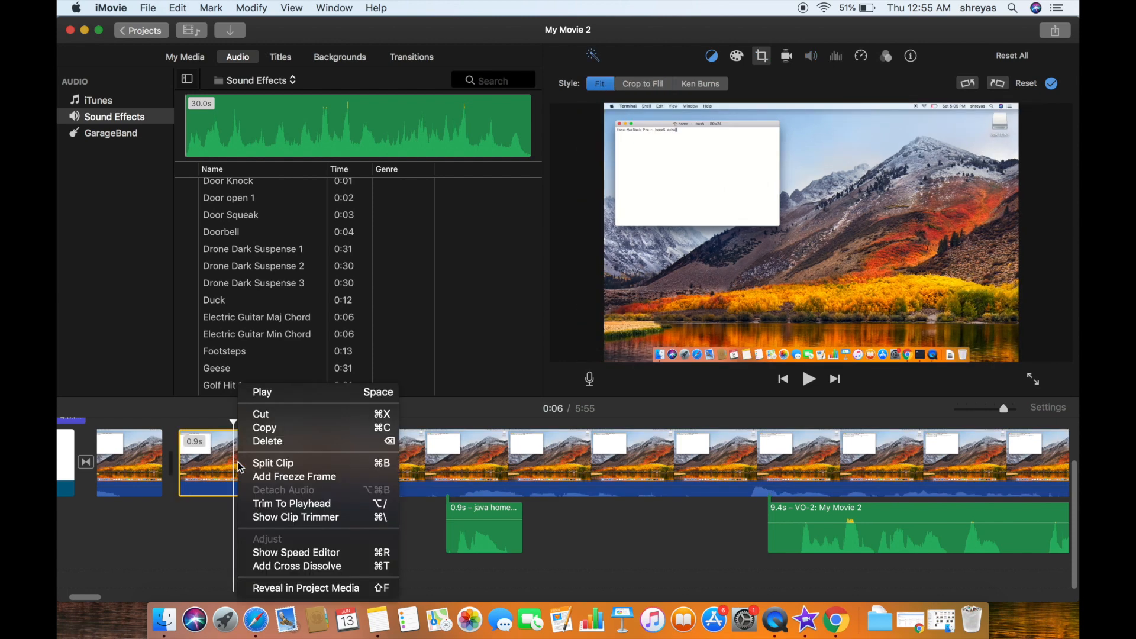
{"action": "left_click", "coordinate": [274, 432]}
{"action": "key", "text": "super+v"}
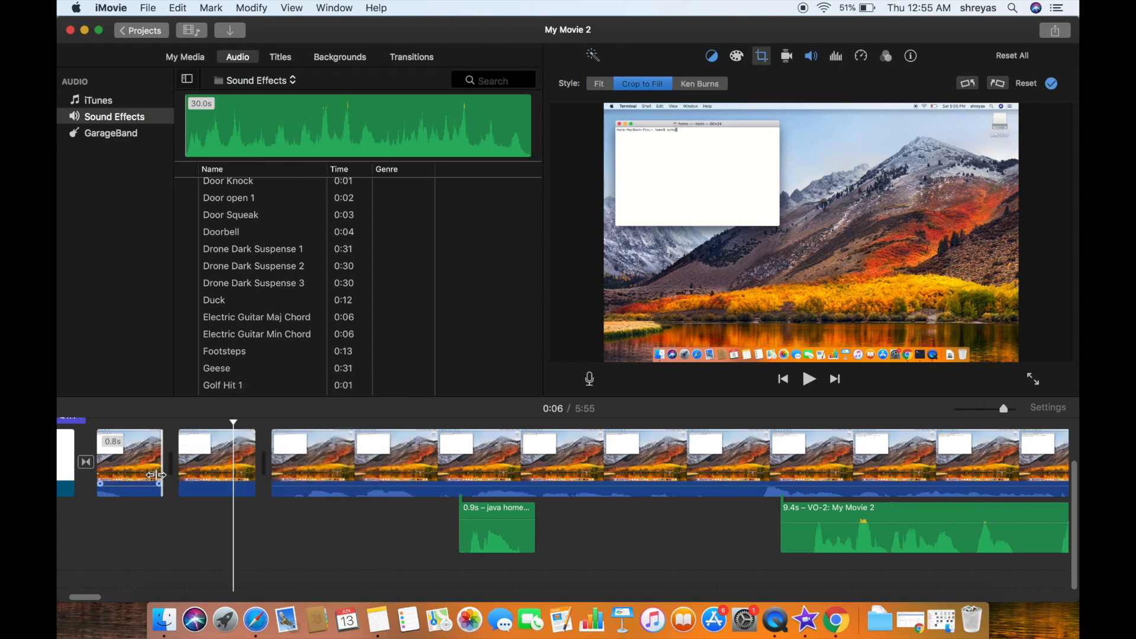
Select the other video clips in the timeline and paste the copied segment's adjustments onto them.
{"action": "left_click", "coordinate": [129, 472]}
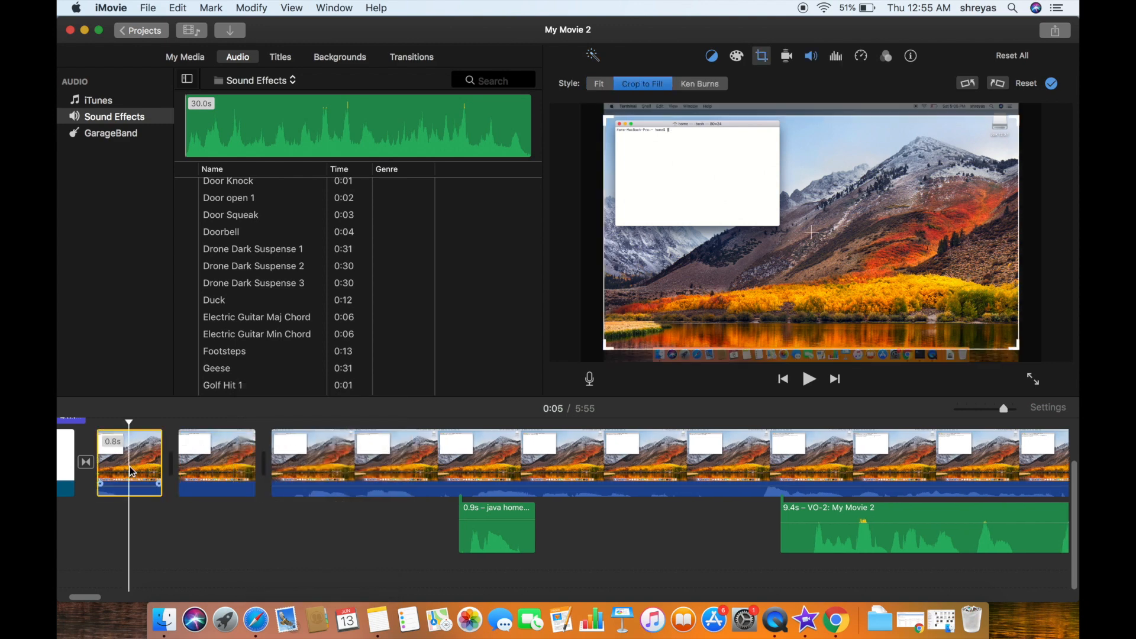
{"action": "left_click", "coordinate": [428, 477]}
{"action": "scroll", "coordinate": [430, 479], "scroll_direction": "right", "scroll_amount": 10}
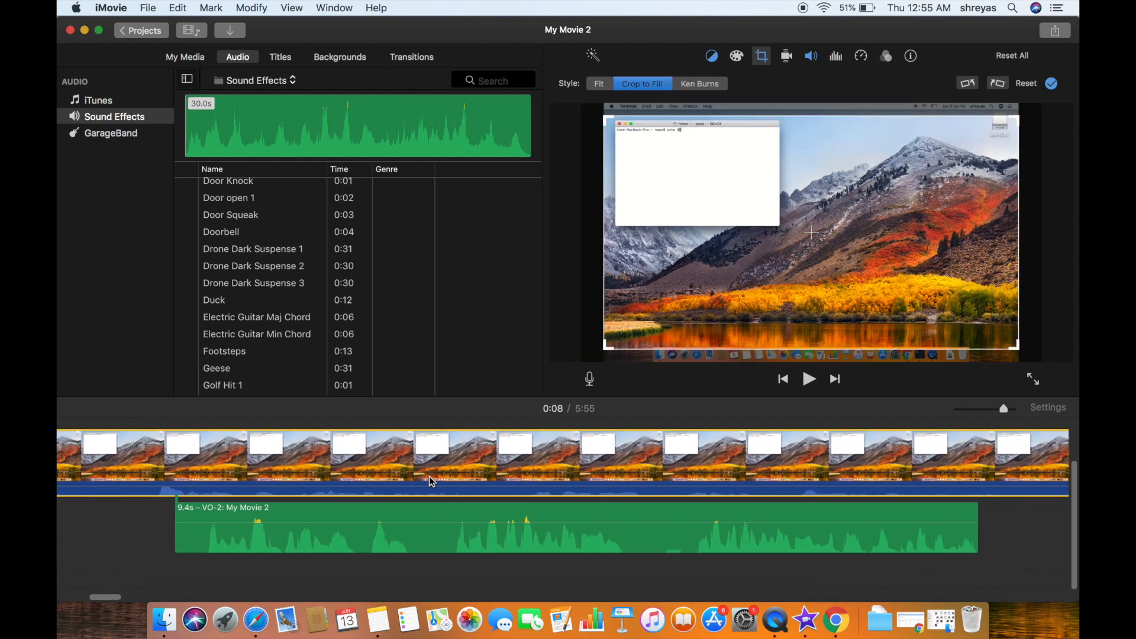
{"action": "scroll", "coordinate": [430, 480], "scroll_direction": "right", "scroll_amount": 10}
{"action": "left_click", "coordinate": [474, 453]}
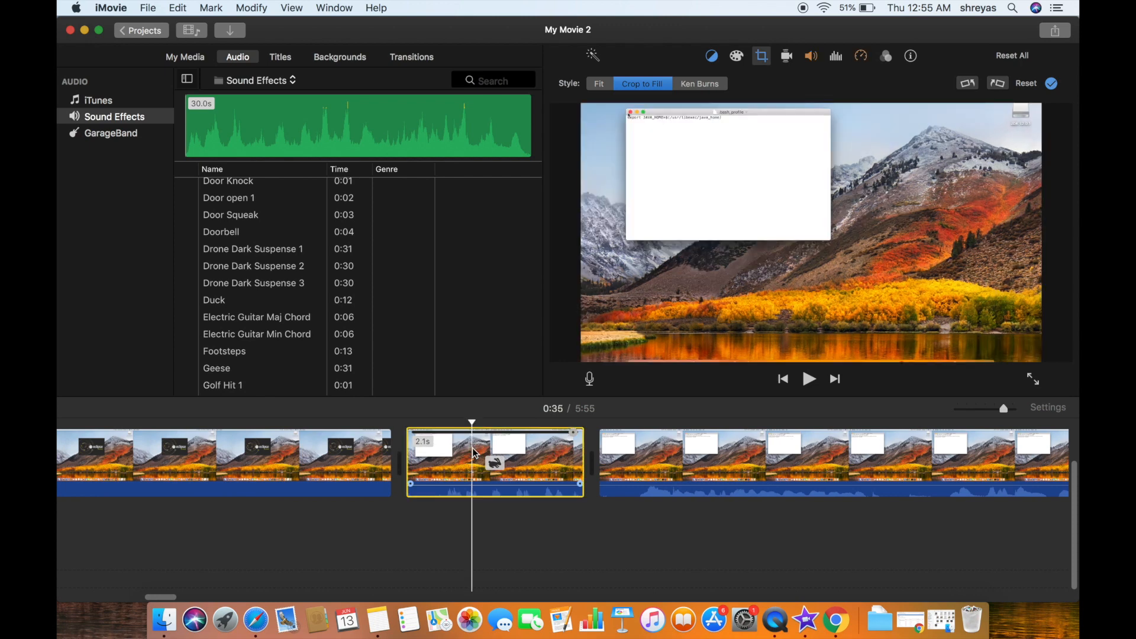
{"action": "key", "text": "super+a"}
{"action": "left_click", "coordinate": [715, 461]}
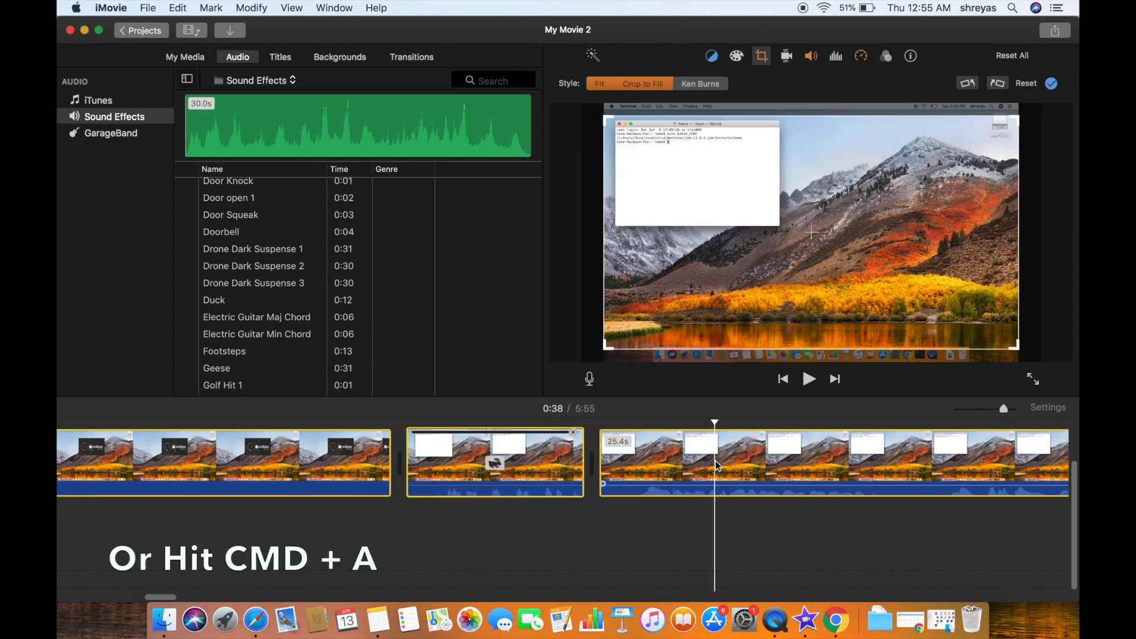
{"action": "scroll", "coordinate": [715, 460], "scroll_direction": "right", "scroll_amount": 10}
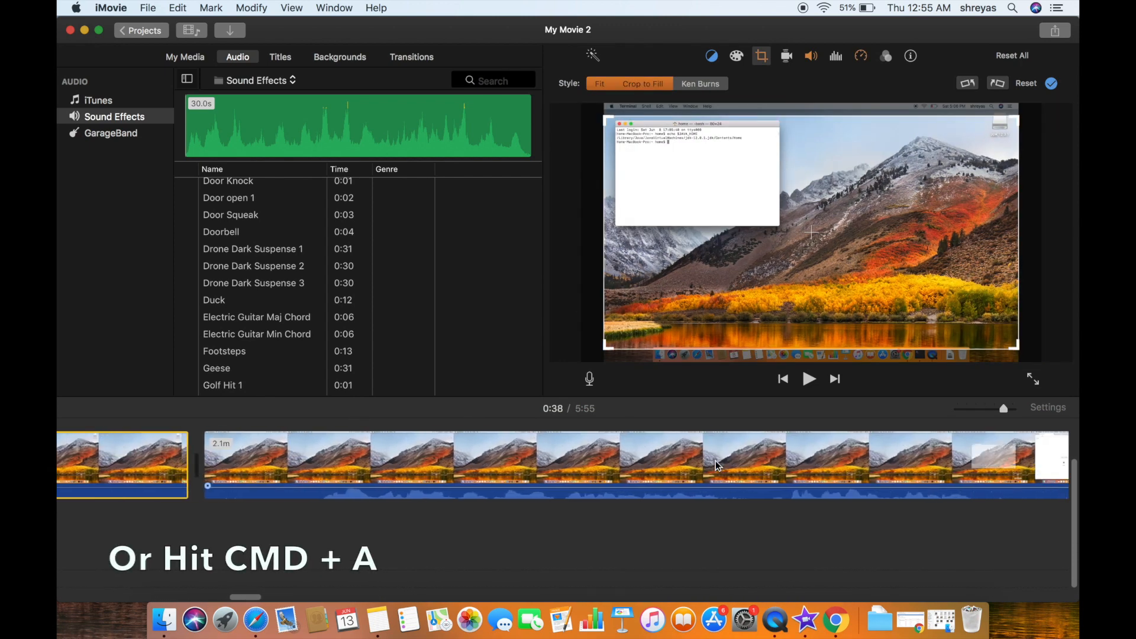
{"action": "left_click", "coordinate": [715, 465]}
{"action": "scroll", "coordinate": [710, 466], "scroll_direction": "right", "scroll_amount": 5}
{"action": "scroll", "coordinate": [710, 466], "scroll_direction": "right", "scroll_amount": 5}
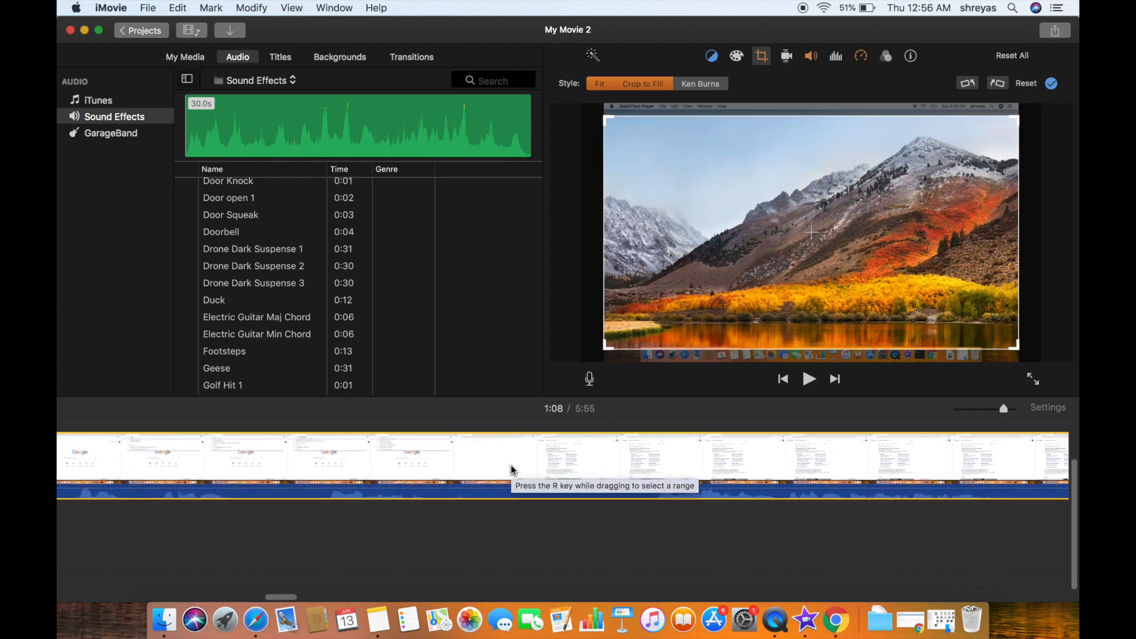
{"action": "left_click", "coordinate": [179, 7]}
{"action": "mouse_move", "coordinate": [272, 104]}
{"action": "left_click", "coordinate": [378, 103]}
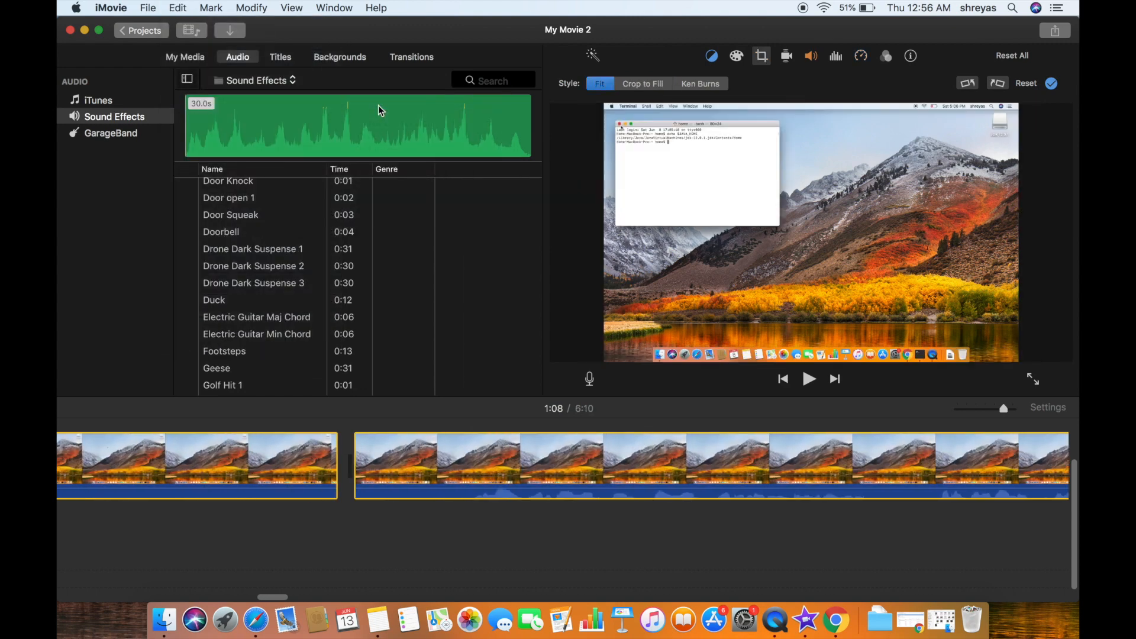
Look through the clips along the timeline to check the crop style applied to them.
{"action": "scroll", "coordinate": [290, 465], "scroll_direction": "left", "scroll_amount": 10}
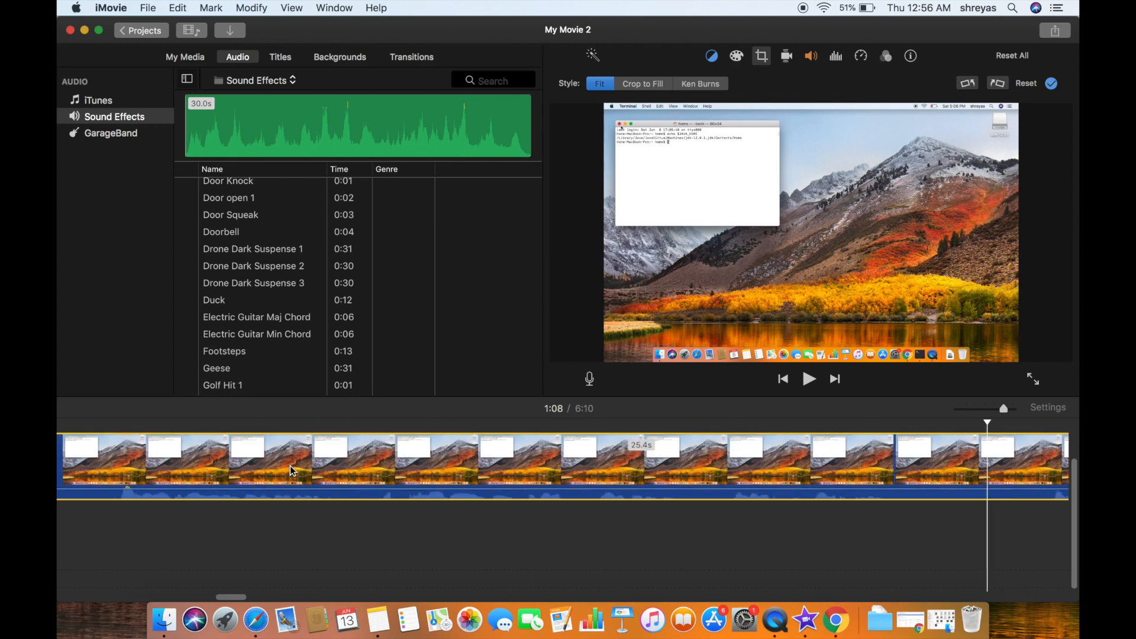
{"action": "scroll", "coordinate": [290, 470], "scroll_direction": "left", "scroll_amount": 15}
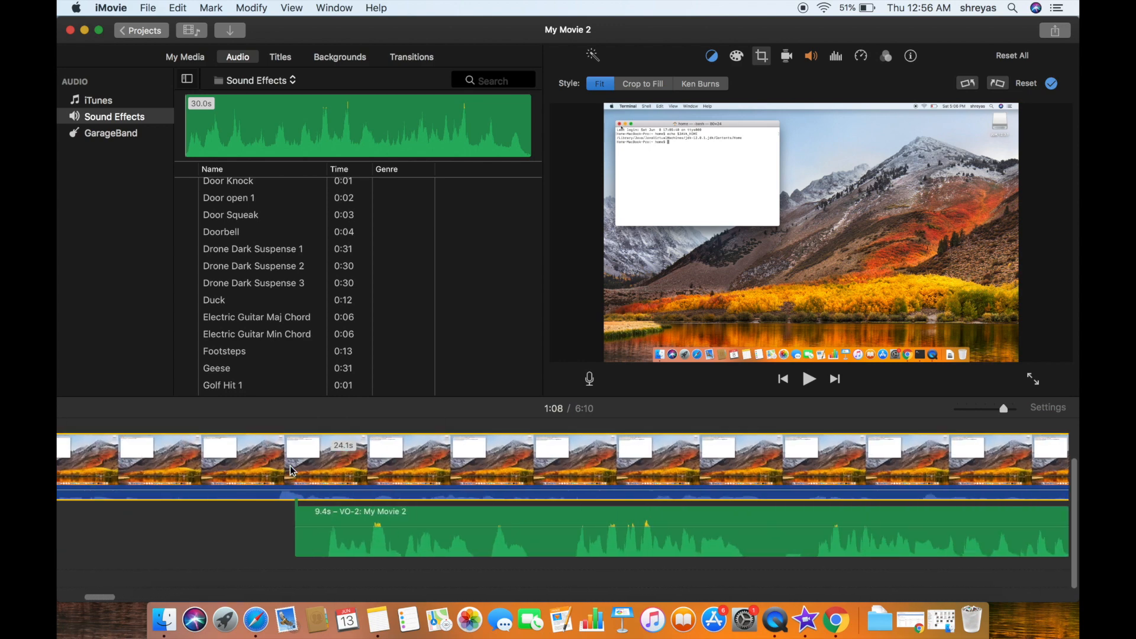
{"action": "left_click", "coordinate": [443, 458]}
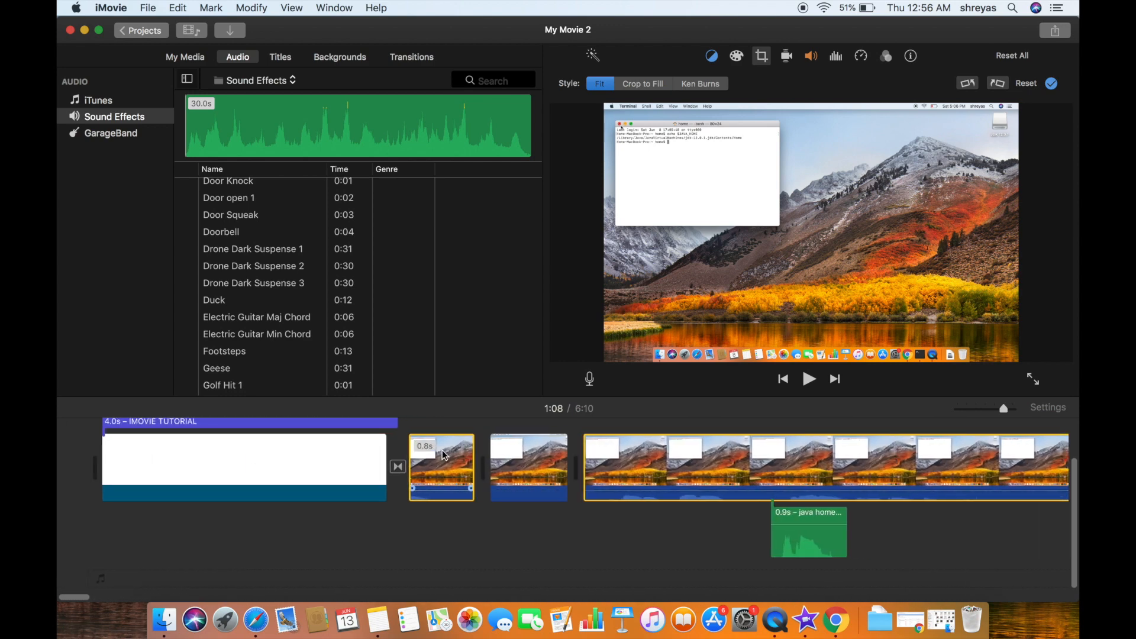
{"action": "left_click", "coordinate": [530, 465]}
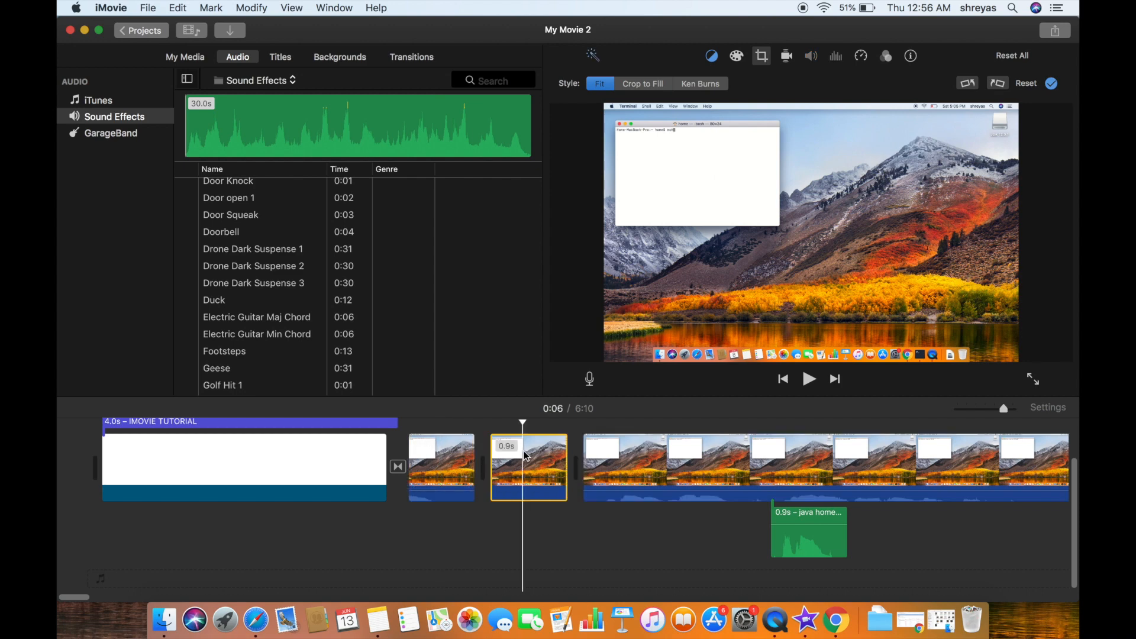
{"action": "scroll", "coordinate": [531, 466], "scroll_direction": "right", "scroll_amount": 10}
{"action": "left_click", "coordinate": [454, 472]}
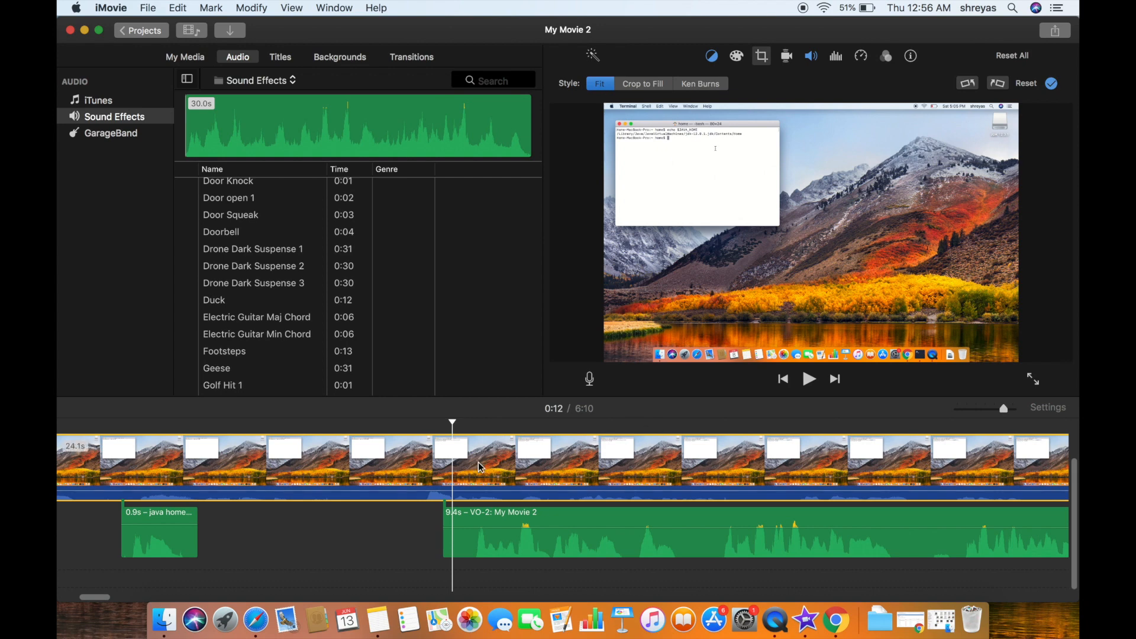
{"action": "scroll", "coordinate": [587, 450], "scroll_direction": "right", "scroll_amount": 10}
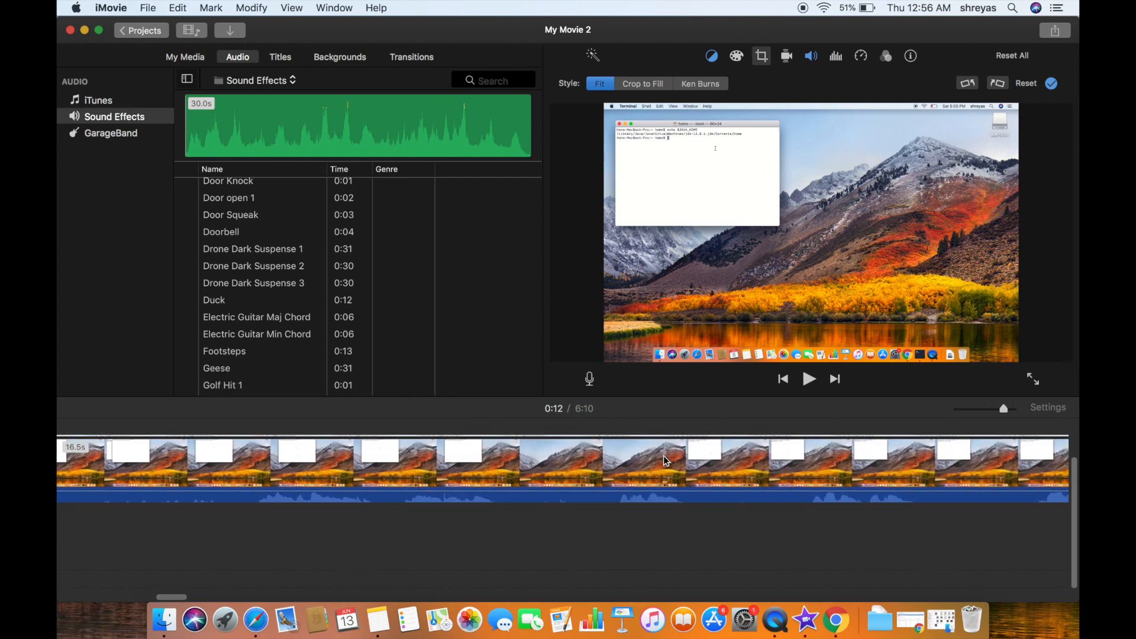
{"action": "scroll", "coordinate": [587, 450], "scroll_direction": "right", "scroll_amount": 10}
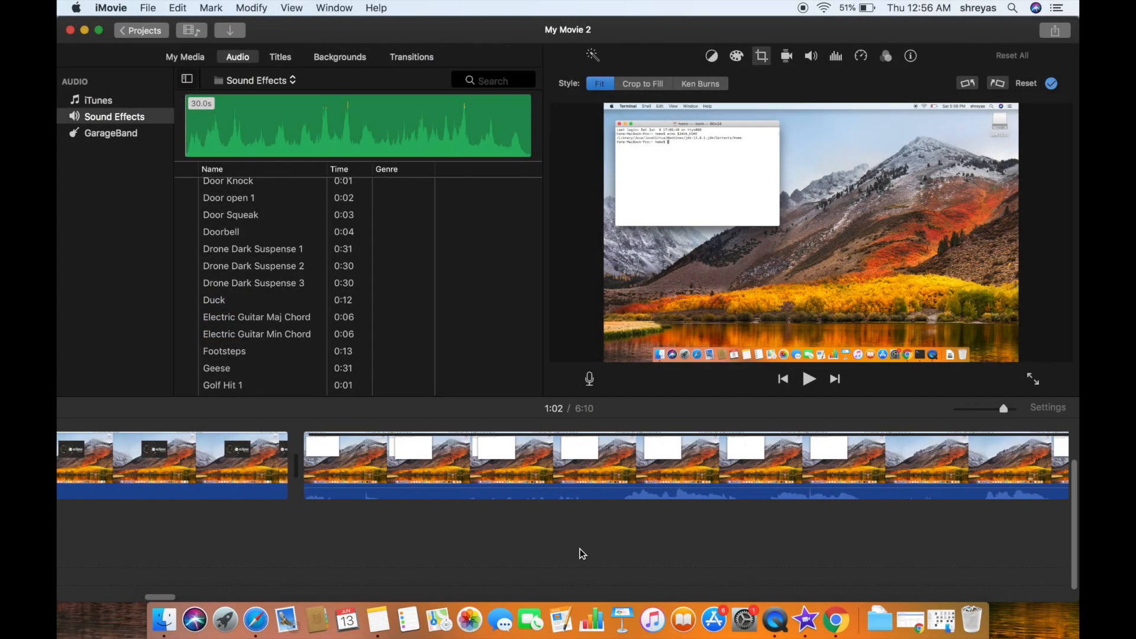
{"action": "scroll", "coordinate": [582, 553], "scroll_direction": "right", "scroll_amount": 5}
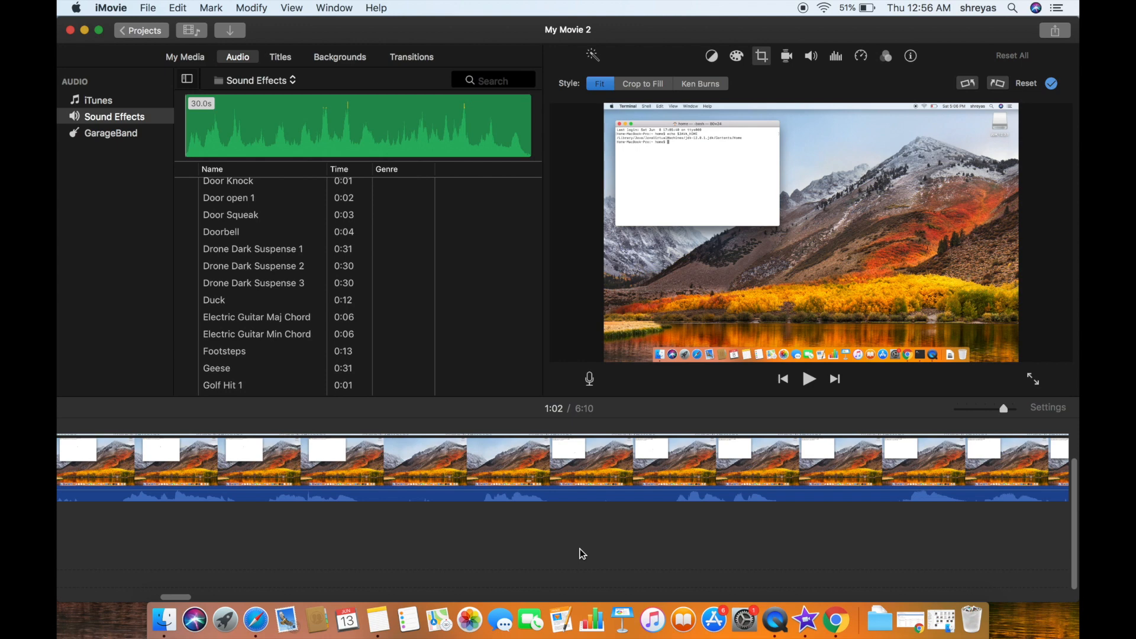
{"action": "scroll", "coordinate": [772, 438], "scroll_direction": "up", "scroll_amount": 3}
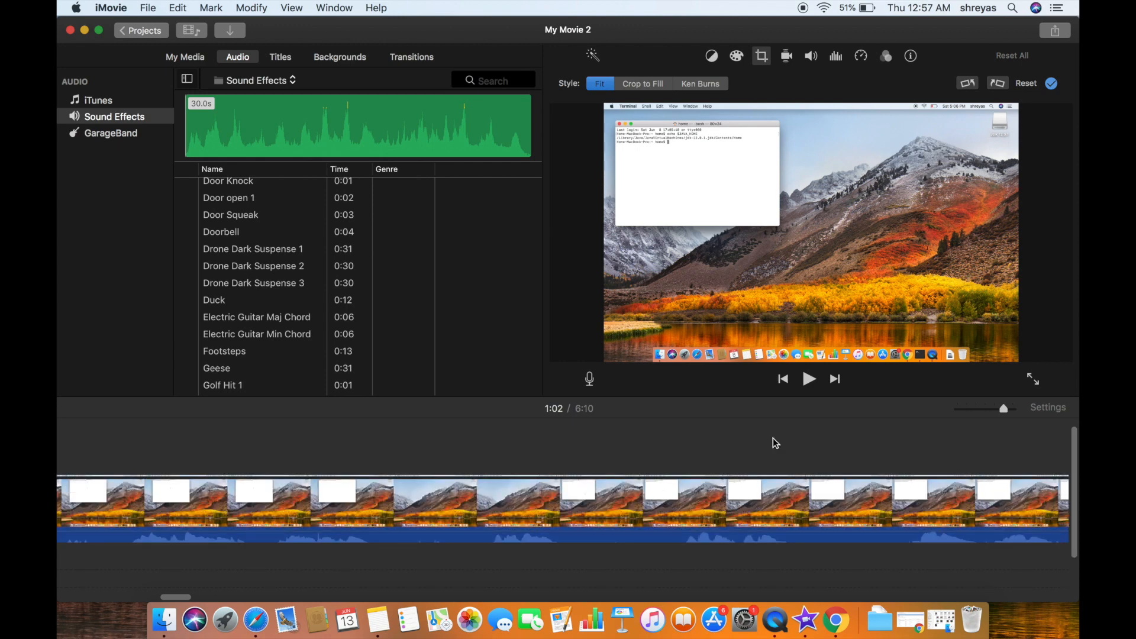
Start exporting the movie as a file and title it "Imovie tutorial".
{"action": "left_click", "coordinate": [1055, 31]}
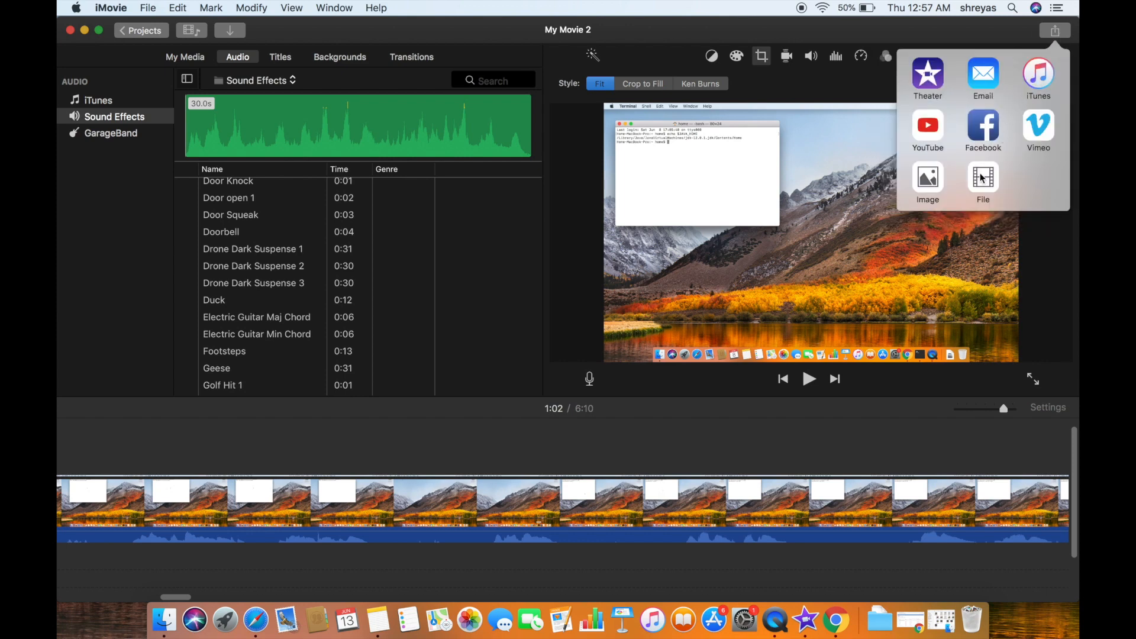
{"action": "left_click", "coordinate": [983, 177]}
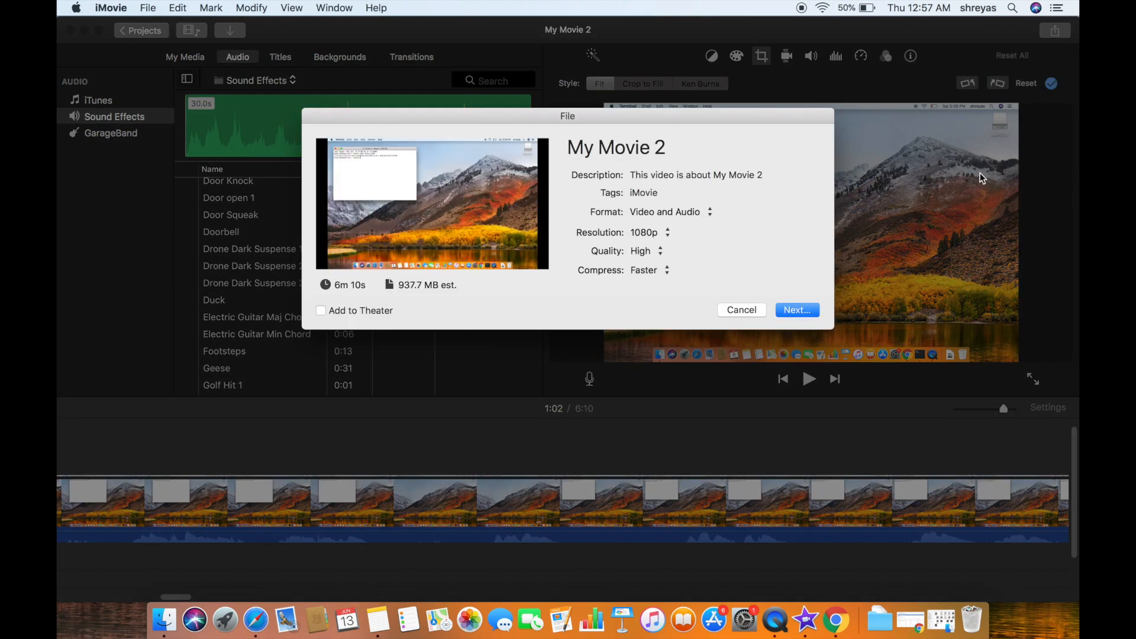
{"action": "left_click", "coordinate": [644, 152]}
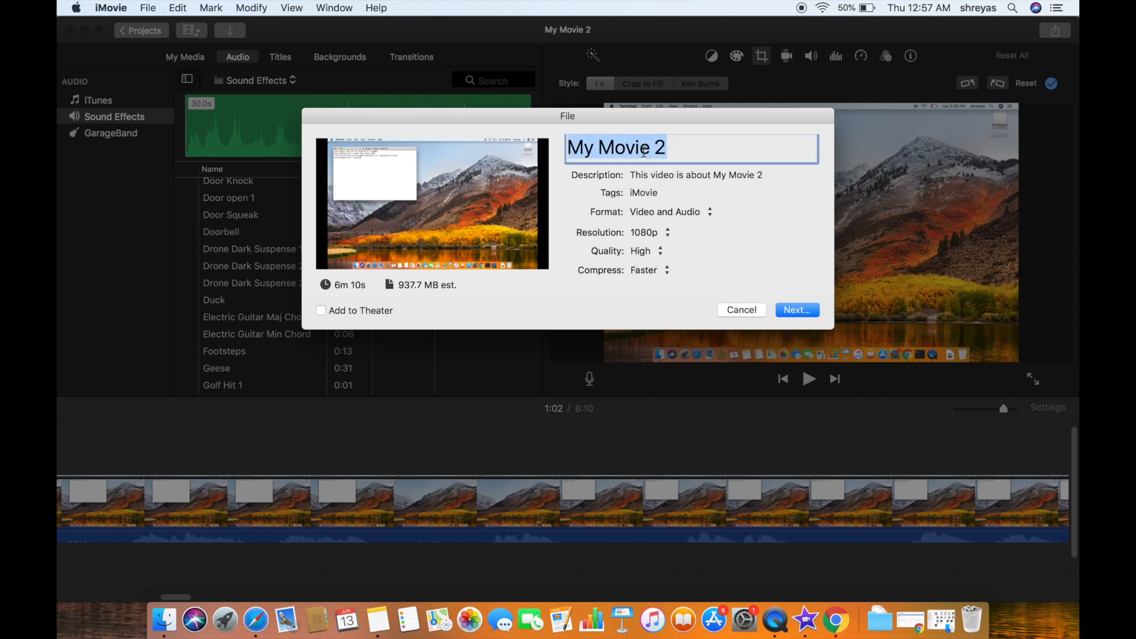
{"action": "key", "text": "BackSpace"}
{"action": "type", "text": "Imo"}
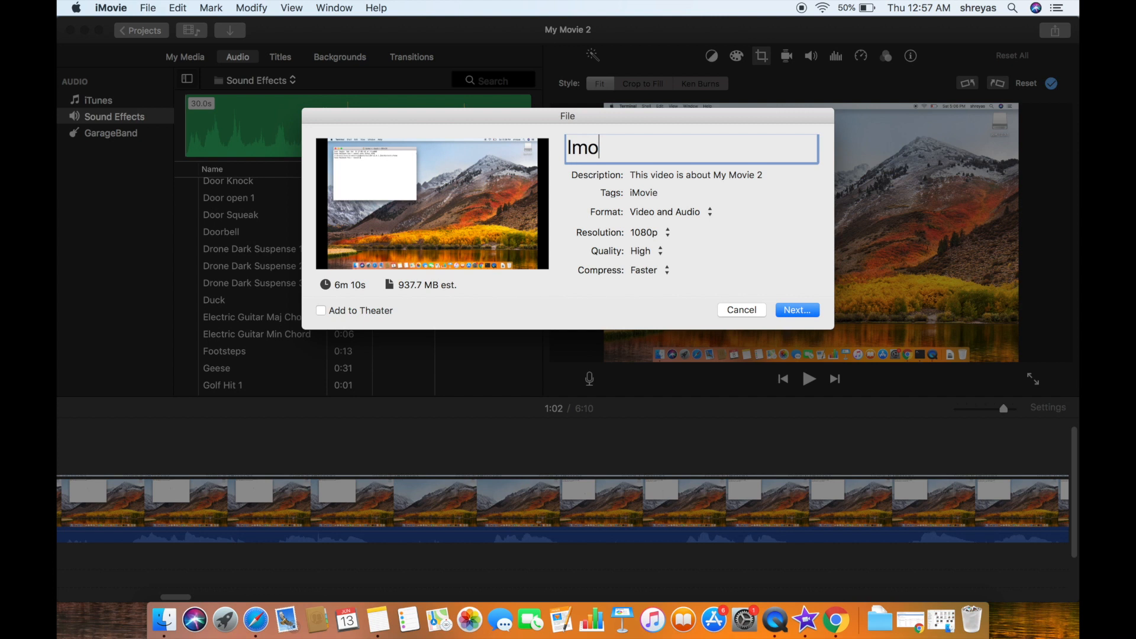
{"action": "type", "text": "vie tutorial"}
Replace the export description with "This is a tutorial on IMovies".
{"action": "double_click", "coordinate": [669, 175]}
{"action": "key", "text": "super+a"}
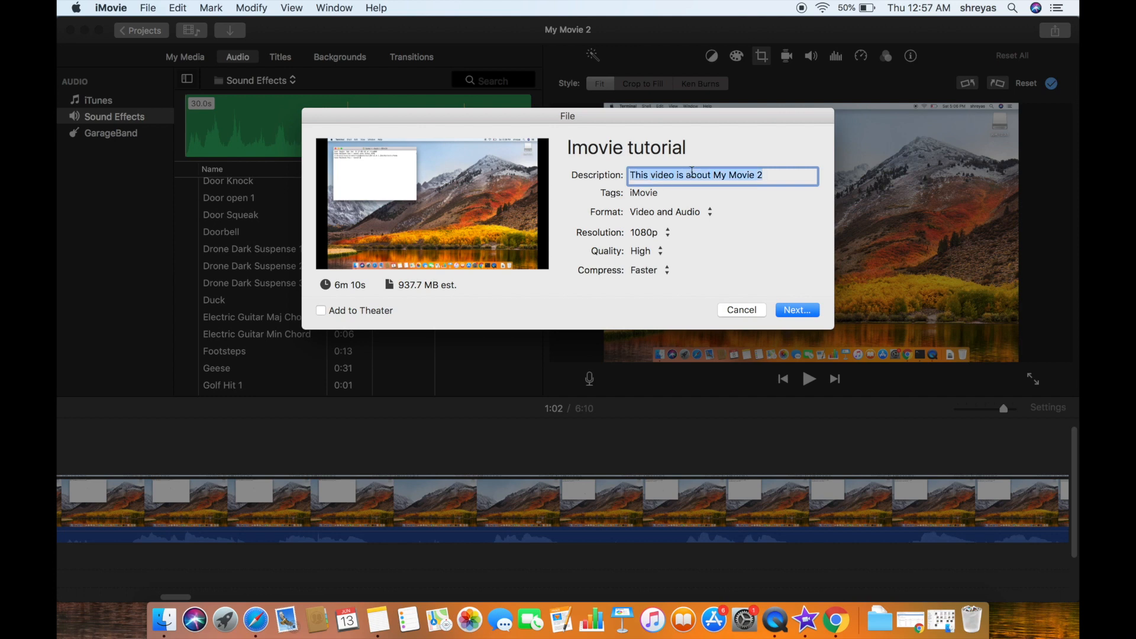
{"action": "type", "text": "This is "}
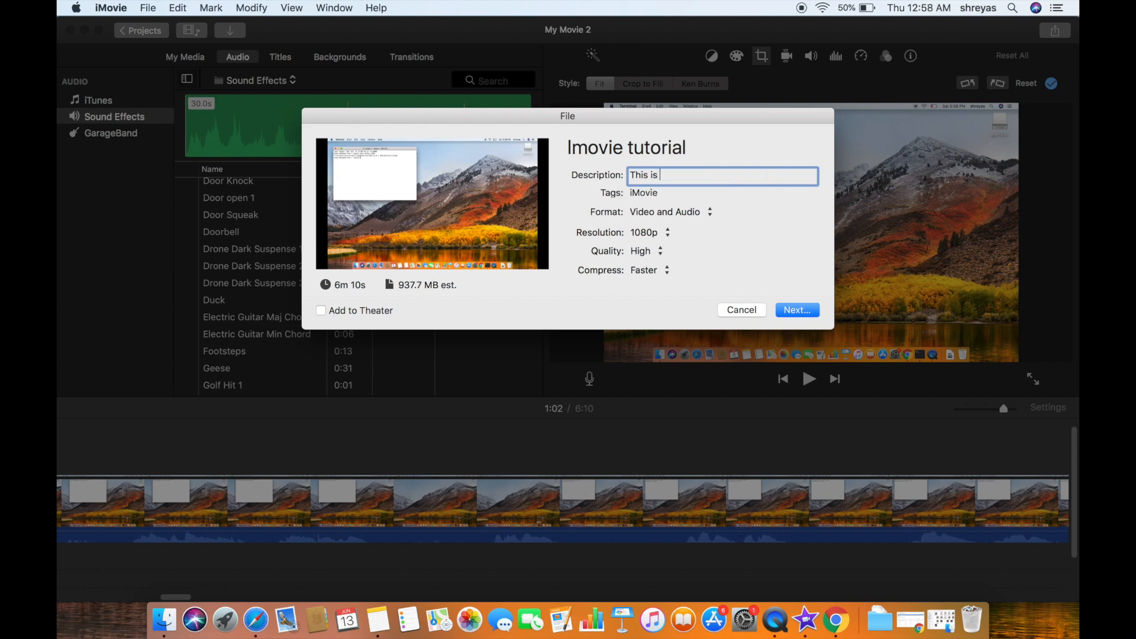
{"action": "type", "text": "a tutorial on IMovies"}
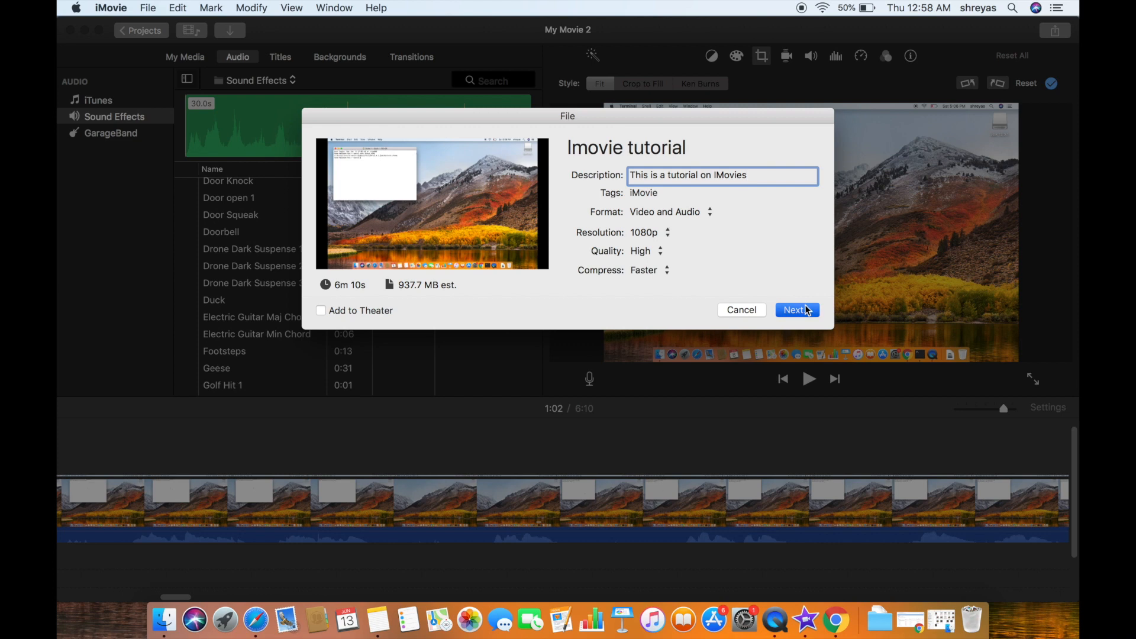
Save the exported movie as "Imovie tutorial" in the edited folder and dismiss the export notification.
{"action": "left_click", "coordinate": [798, 310]}
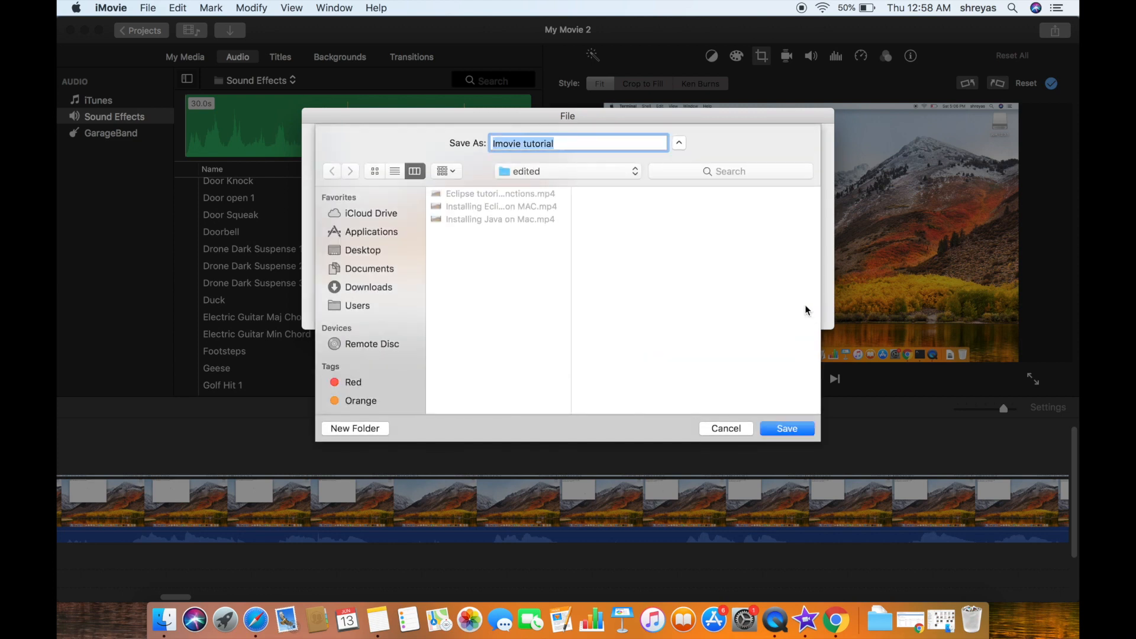
{"action": "key", "text": "Right"}
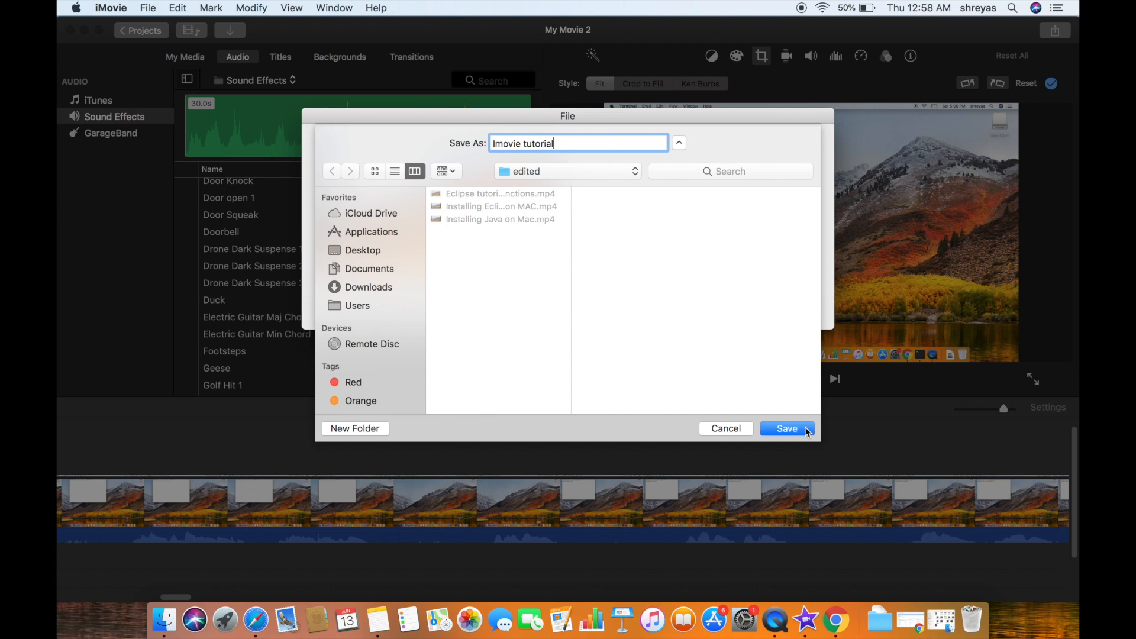
{"action": "left_click", "coordinate": [787, 429]}
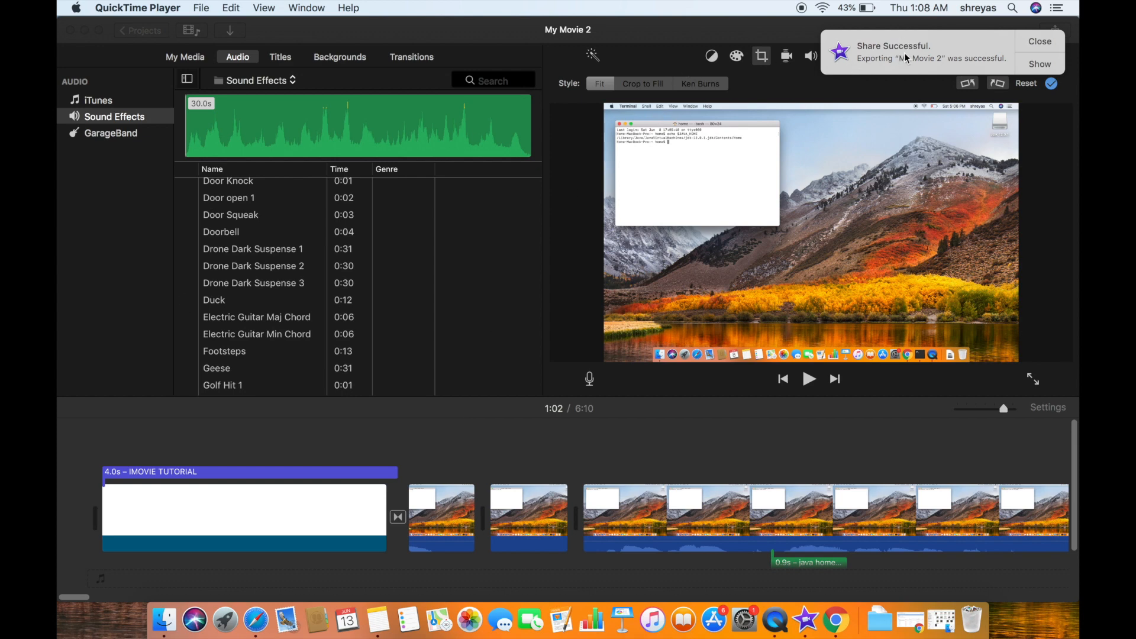
{"action": "left_click", "coordinate": [1033, 39]}
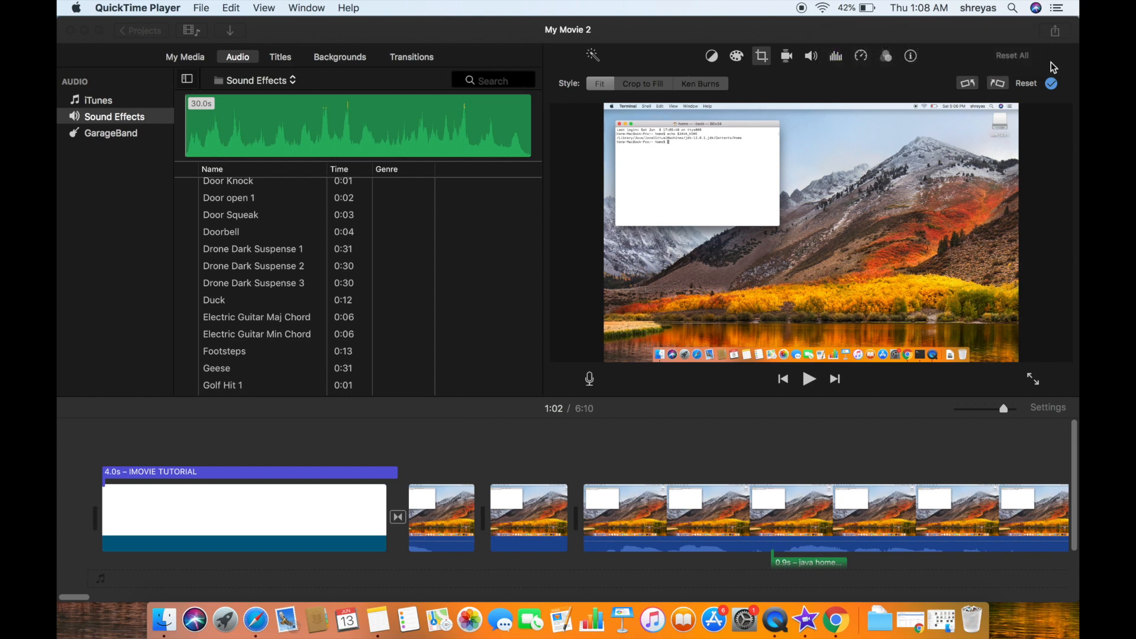